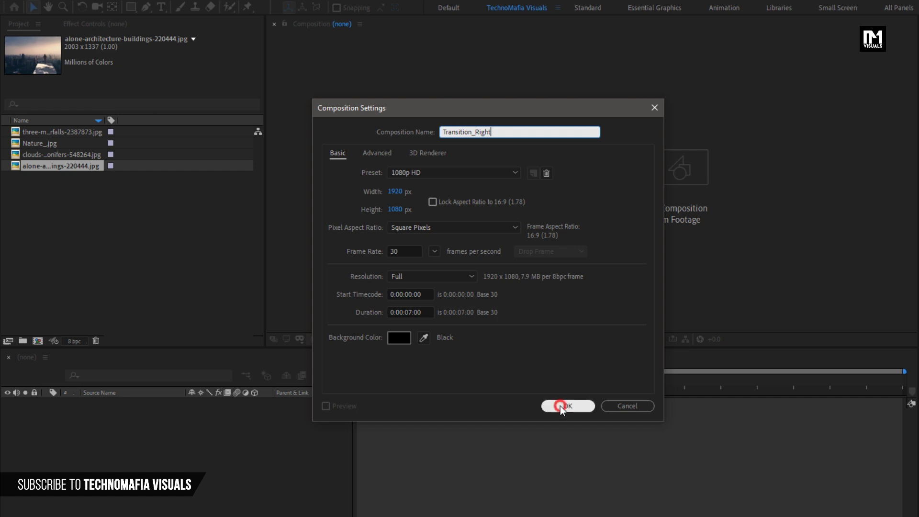
# Create the composition Transition_Right at 1920 x 1080, 30 frames per second, with a duration of 0:00:07:00.
pyautogui.click(561, 407)
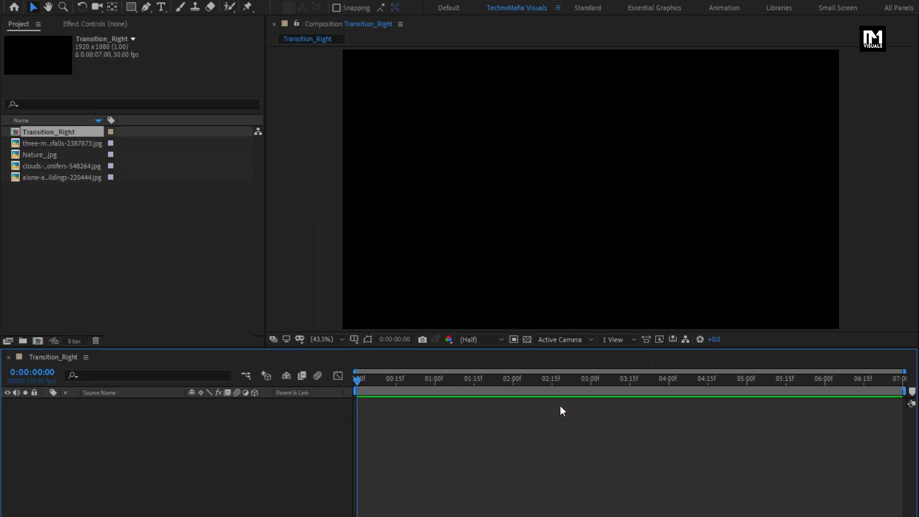
# Set up the Ellipse Tool with a solid color fill and no stroke.
pyautogui.click(130, 10)
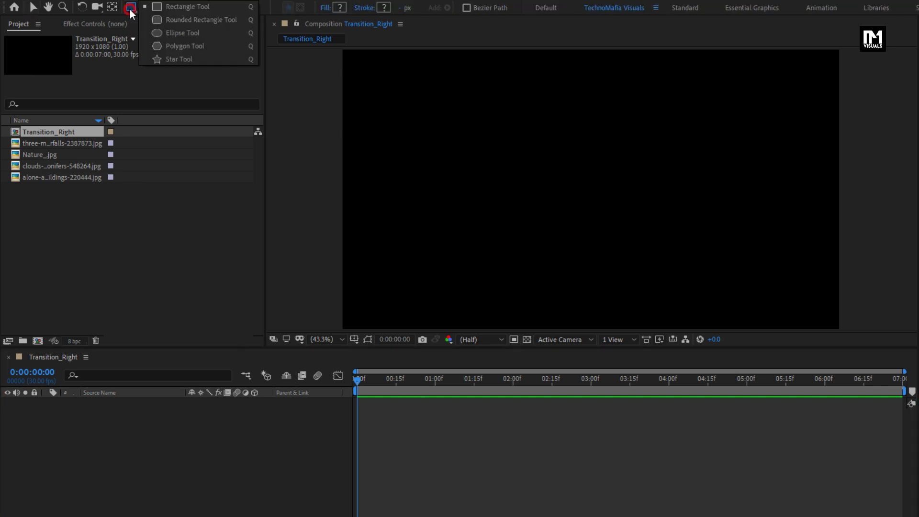
pyautogui.click(217, 34)
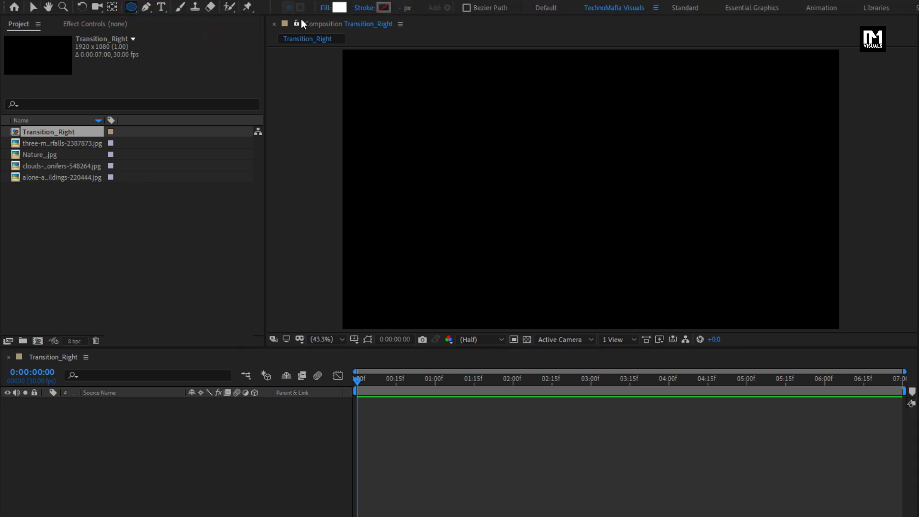
pyautogui.click(324, 10)
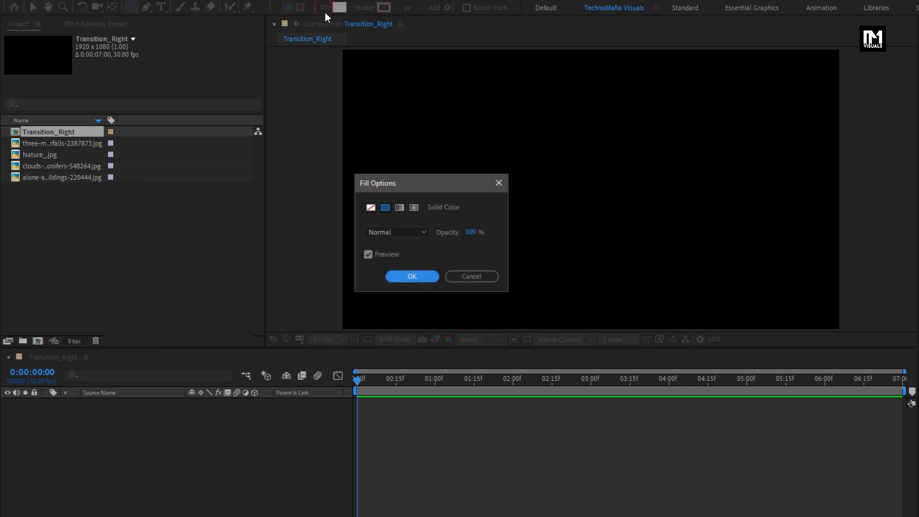
pyautogui.click(386, 208)
pyautogui.click(402, 280)
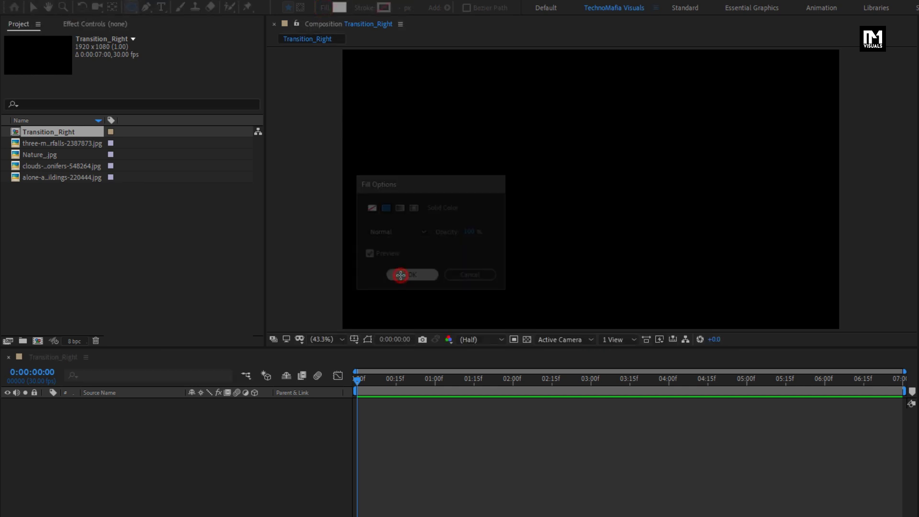
pyautogui.click(360, 9)
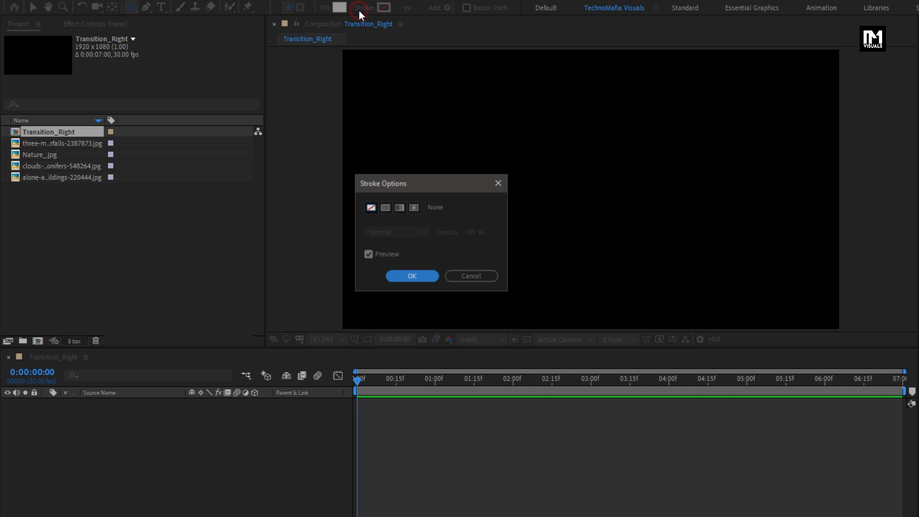
pyautogui.click(372, 210)
pyautogui.click(406, 275)
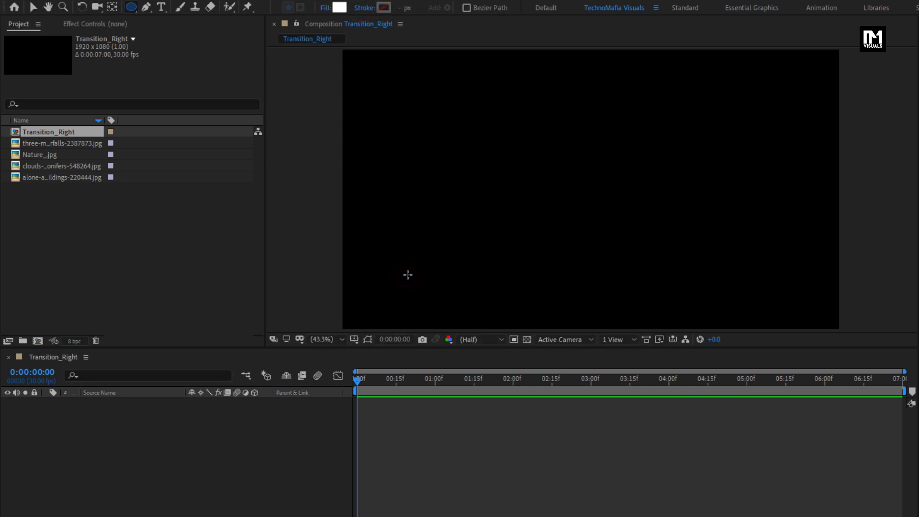
# Draw a circle centered on the composition, large enough to cover the whole frame.
pyautogui.press(',')
pyautogui.moveTo(592, 189)
pyautogui.mouseDown()
pyautogui.moveTo(708, 156)
pyautogui.moveTo(767, 154)
pyautogui.mouseUp()
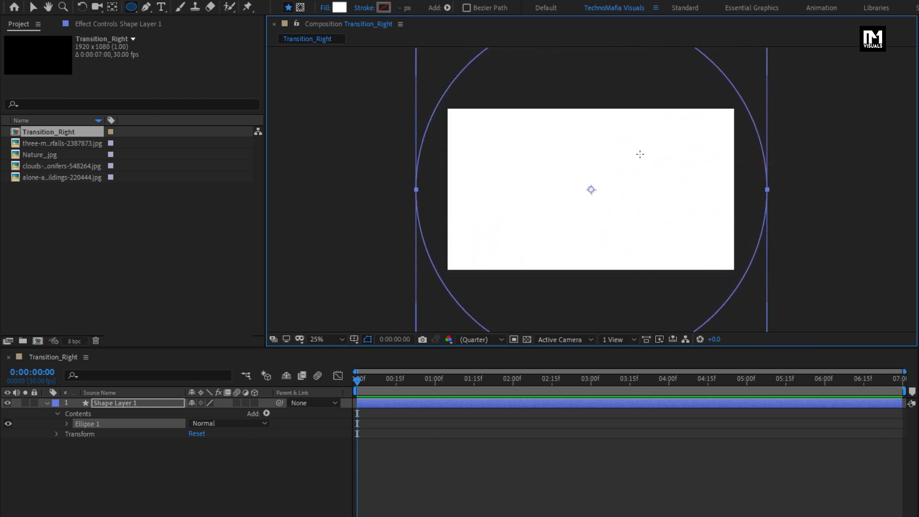
pyautogui.press(',')
# Add a Position keyframe at 0:00:04:00 on the circle's shape layer.
pyautogui.press('p')
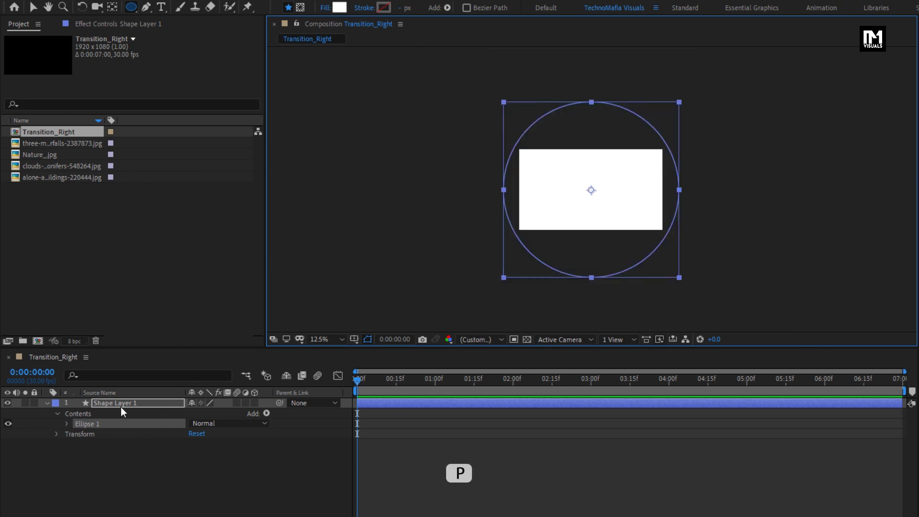
pyautogui.click(120, 406)
pyautogui.press('p')
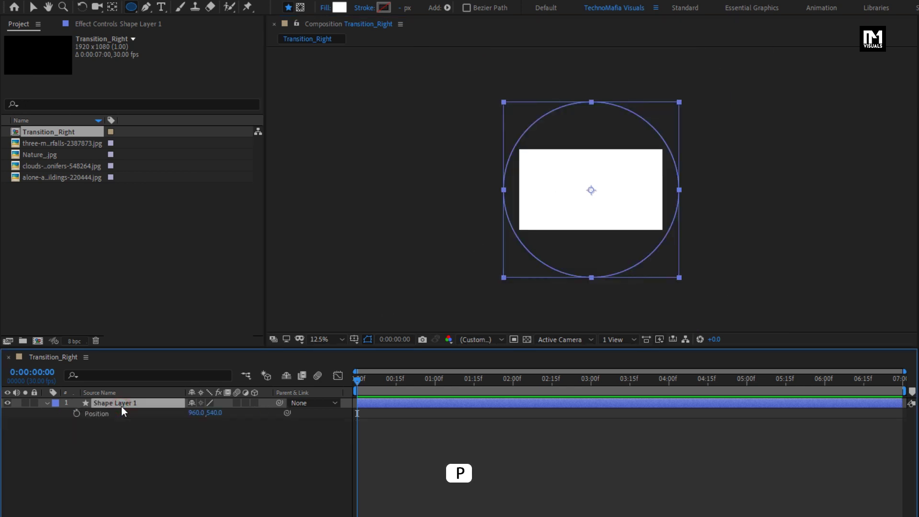
pyautogui.moveTo(658, 379)
pyautogui.mouseDown()
pyautogui.moveTo(682, 379)
pyautogui.moveTo(670, 383)
pyautogui.mouseUp()
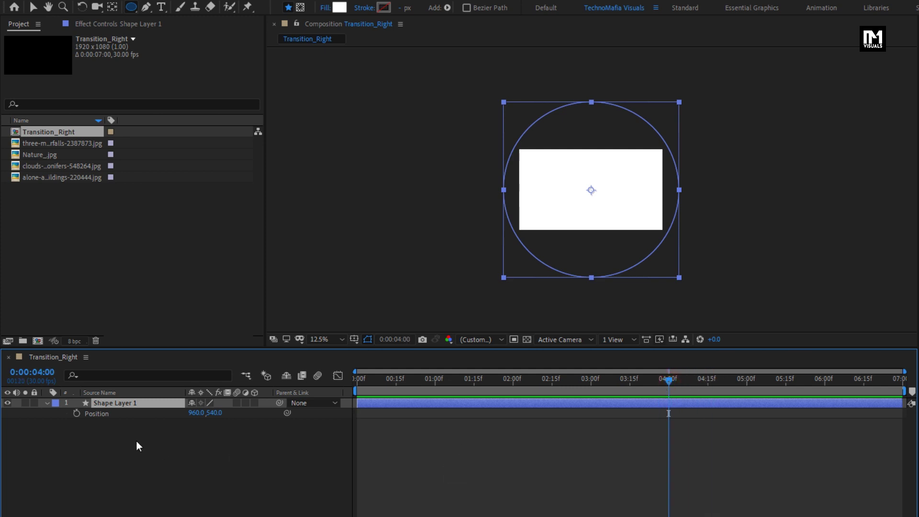
pyautogui.click(76, 414)
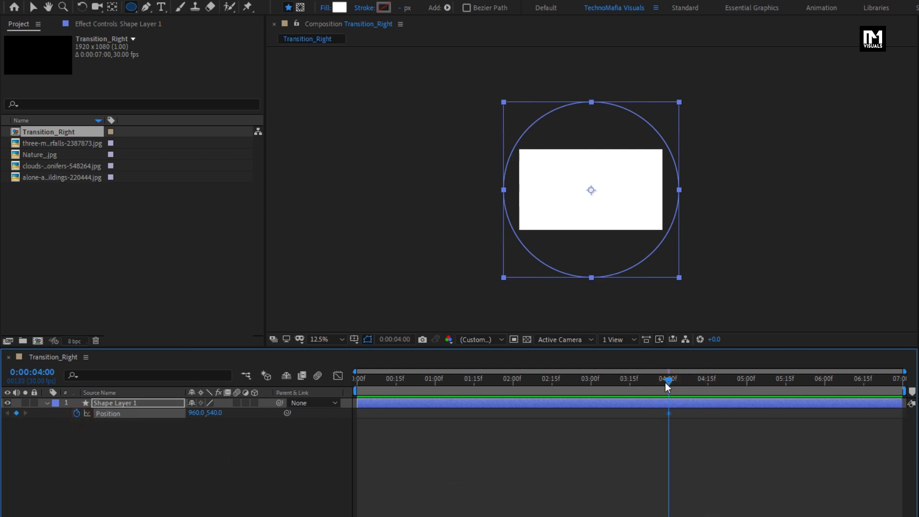
# At 0:00:00:00, move the circle horizontally past the frame's left edge to about -1216, 540.
pyautogui.moveTo(668, 383); pyautogui.dragTo(331, 377)
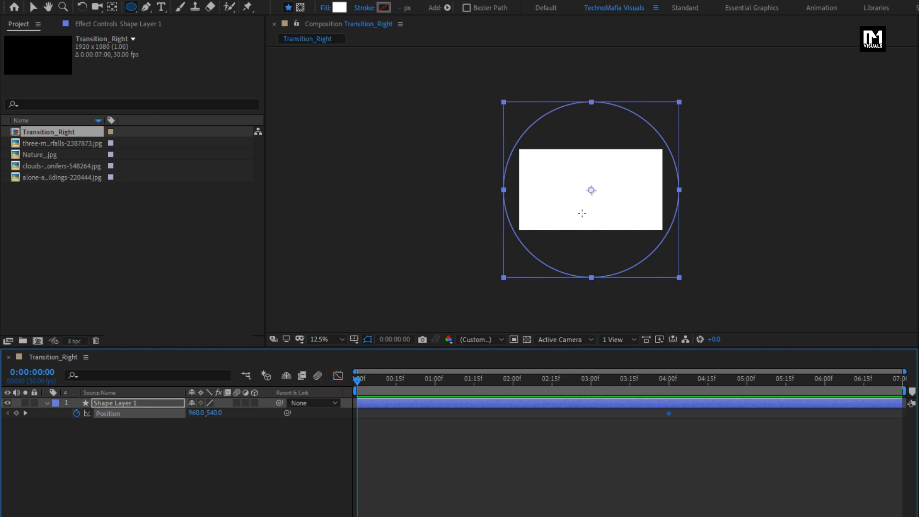
pyautogui.press('v')
pyautogui.moveTo(582, 213); pyautogui.dragTo(421, 200)
pyautogui.moveTo(357, 376); pyautogui.dragTo(677, 366)
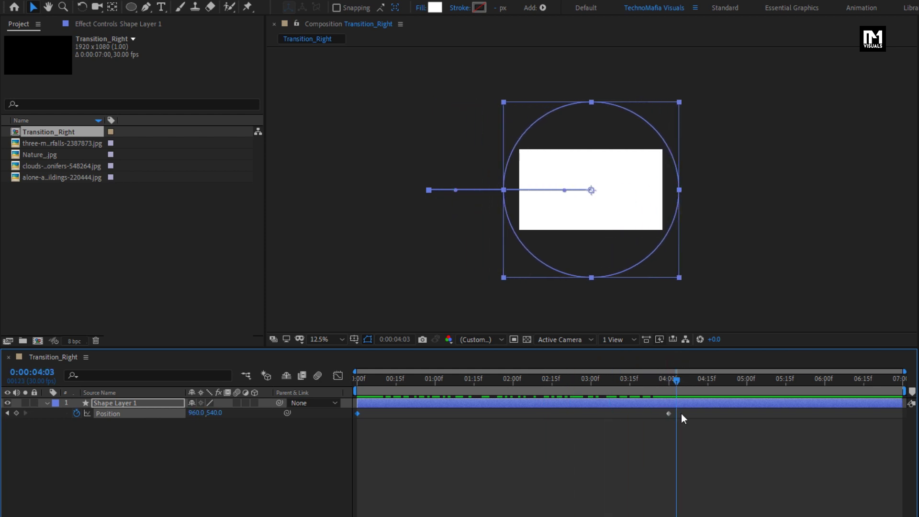
# Apply Easy Ease to both Position keyframes of the circle.
pyautogui.moveTo(682, 414); pyautogui.dragTo(335, 431)
pyautogui.rightClick(357, 414)
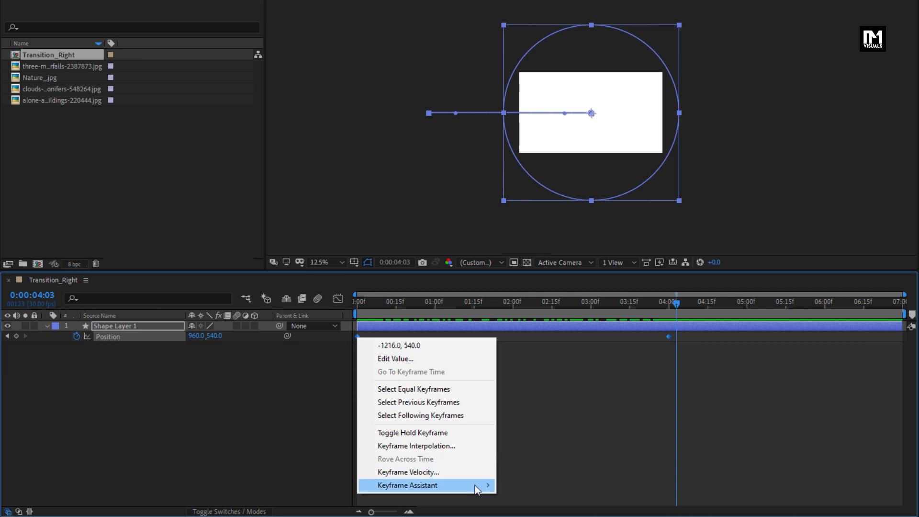
pyautogui.moveTo(476, 488)
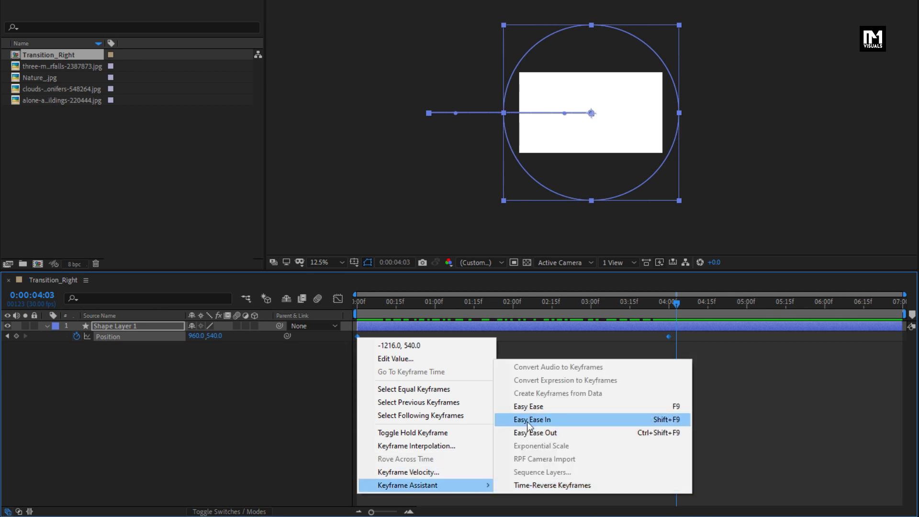
pyautogui.click(526, 408)
# Lengthen both keyframes' influence in the Position speed graph to form a sharp mid-move peak, and preview the motion.
pyautogui.click(339, 299)
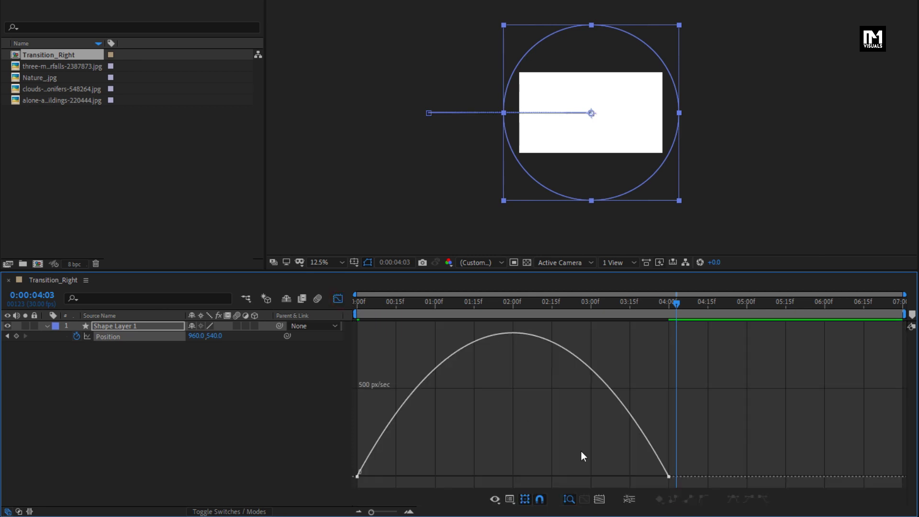
pyautogui.moveTo(675, 469); pyautogui.dragTo(567, 476)
pyautogui.moveTo(410, 476); pyautogui.dragTo(453, 476)
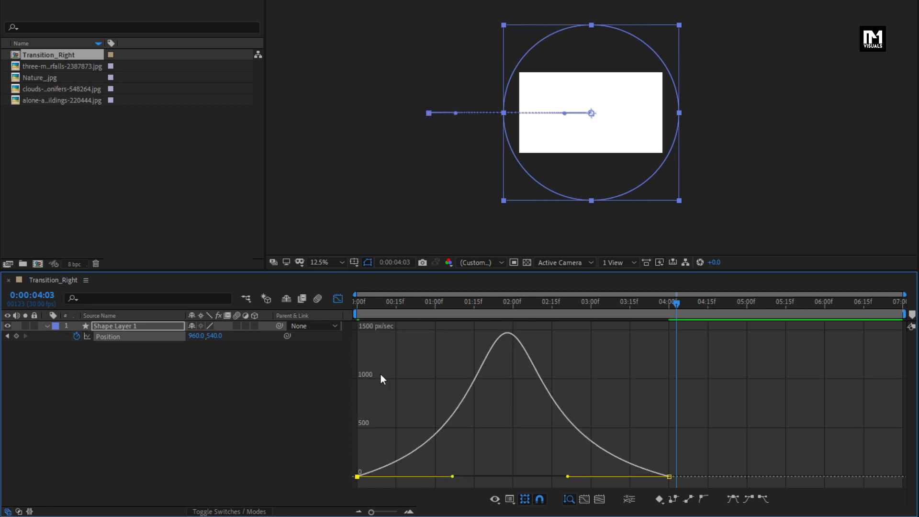
pyautogui.click(338, 299)
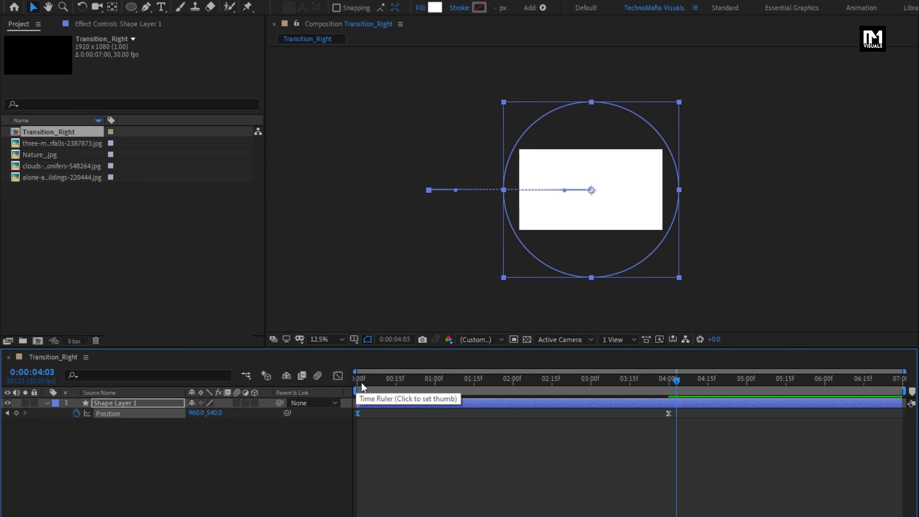
pyautogui.click(362, 304)
pyautogui.moveTo(381, 382); pyautogui.dragTo(562, 379)
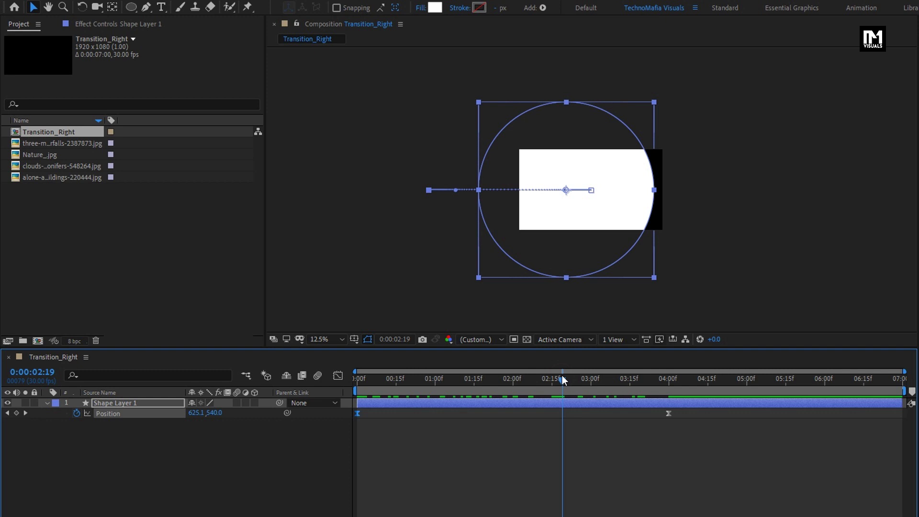
# Duplicate the Transition_Right composition and name the copy Transition_Left.
pyautogui.click(60, 131)
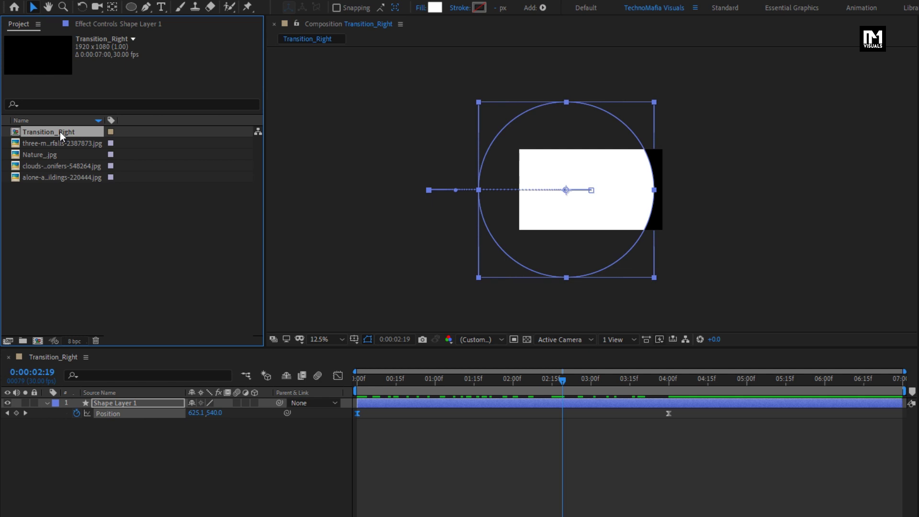
pyautogui.hotkey('ctrl', 'd')
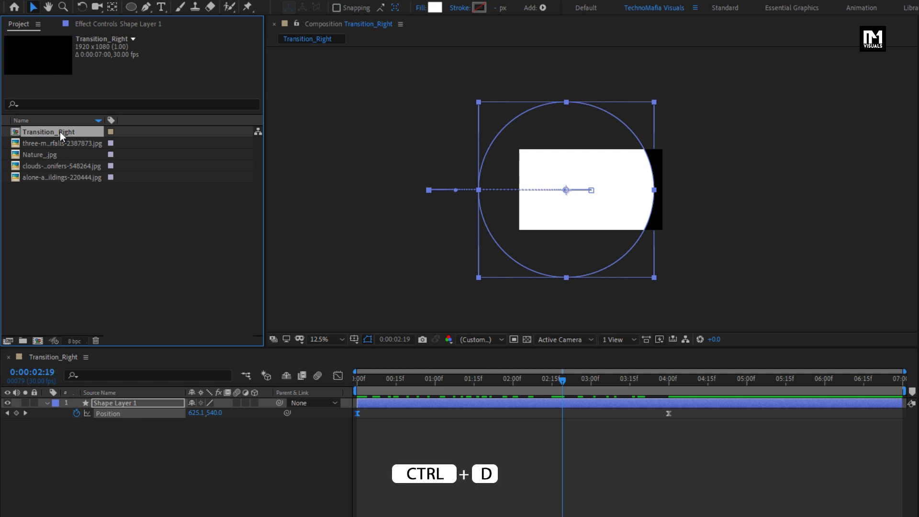
pyautogui.press('Return')
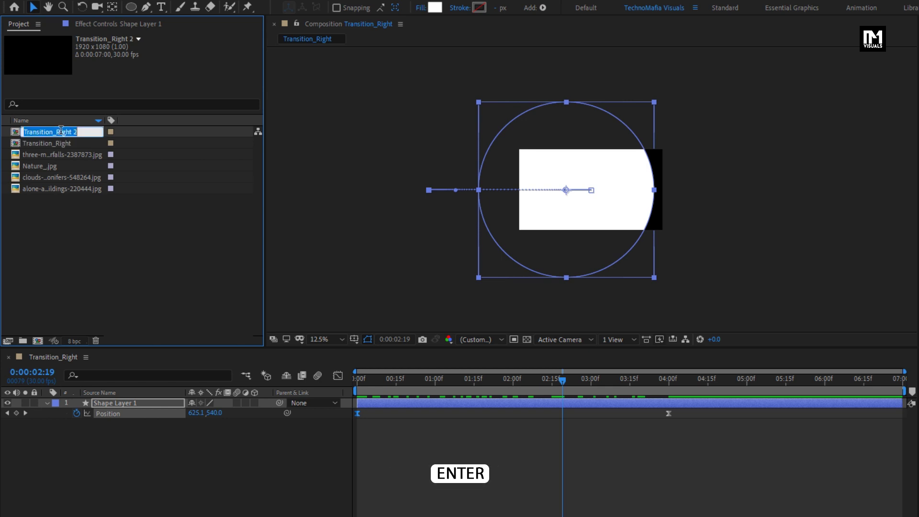
pyautogui.moveTo(57, 132); pyautogui.dragTo(91, 132)
pyautogui.write('Left')
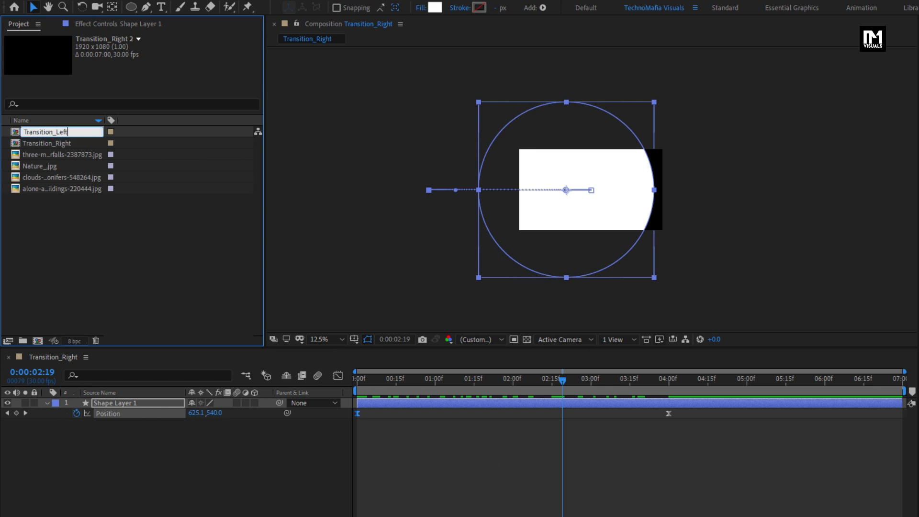
pyautogui.press('Return')
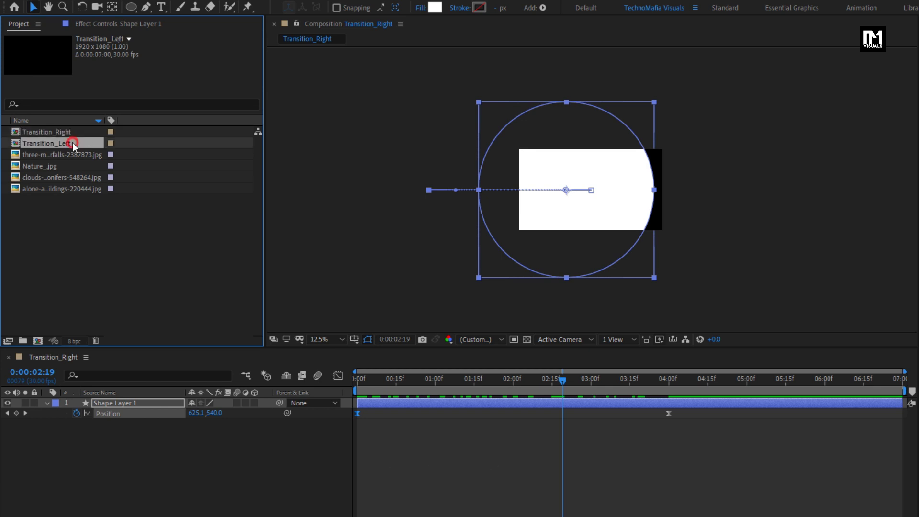
# In Transition_Left, move the circle's start position at 0:00:00:00 past the frame's right edge to about 3128, 540, and preview it.
pyautogui.doubleClick(73, 143)
pyautogui.moveTo(377, 377); pyautogui.dragTo(334, 376)
pyautogui.click(123, 403)
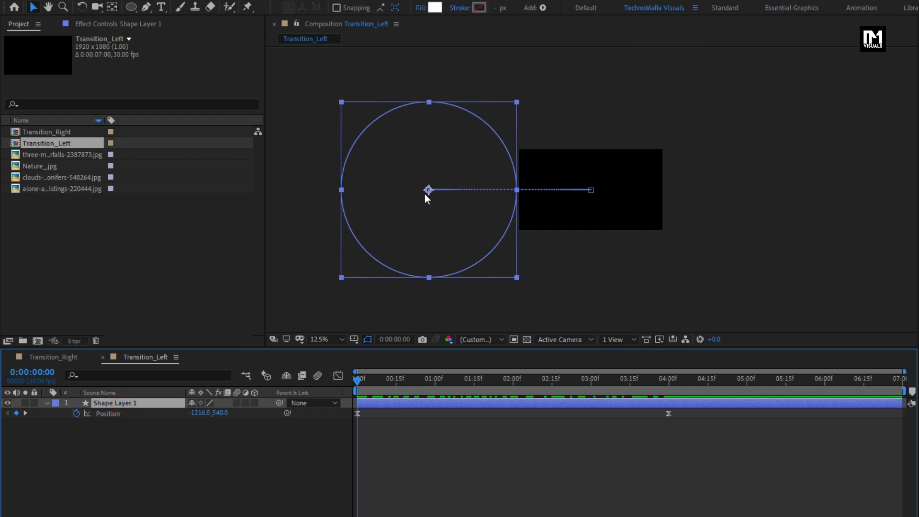
pyautogui.moveTo(424, 191); pyautogui.dragTo(748, 187)
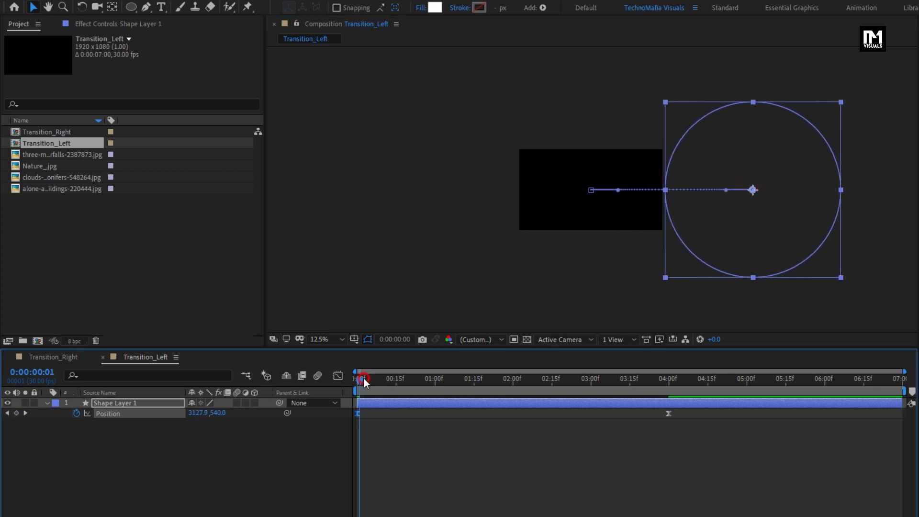
pyautogui.moveTo(365, 381); pyautogui.dragTo(619, 383)
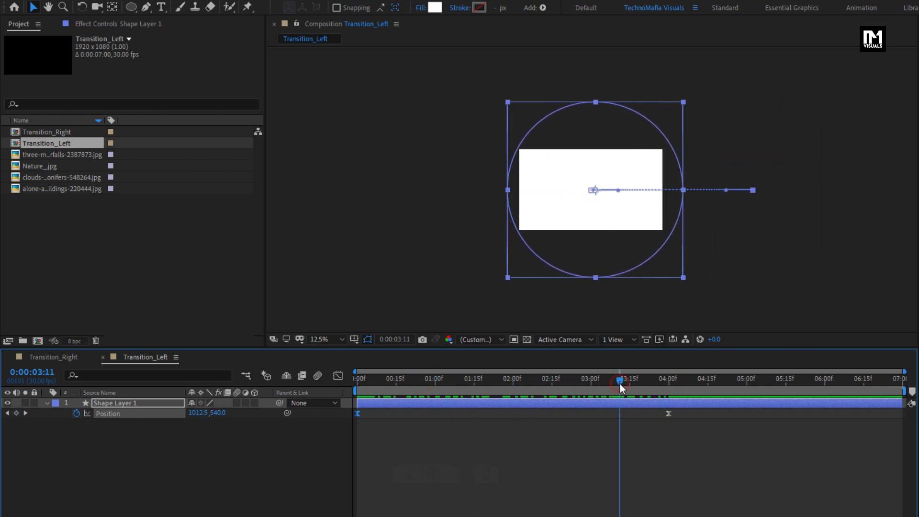
# Duplicate the Transition_Left composition and name the copy Transition_Up.
pyautogui.hotkey('ctrl', 'd')
pyautogui.click(56, 143)
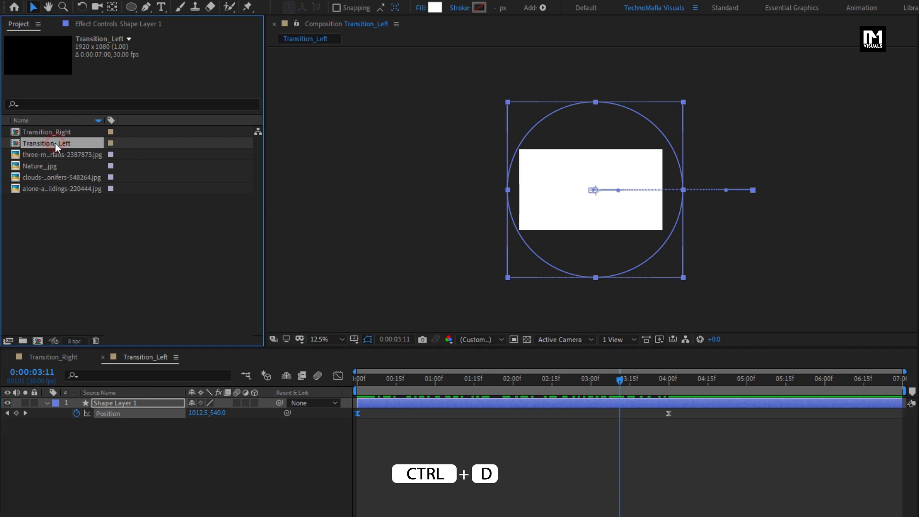
pyautogui.hotkey('ctrl', 'd')
pyautogui.press('Return')
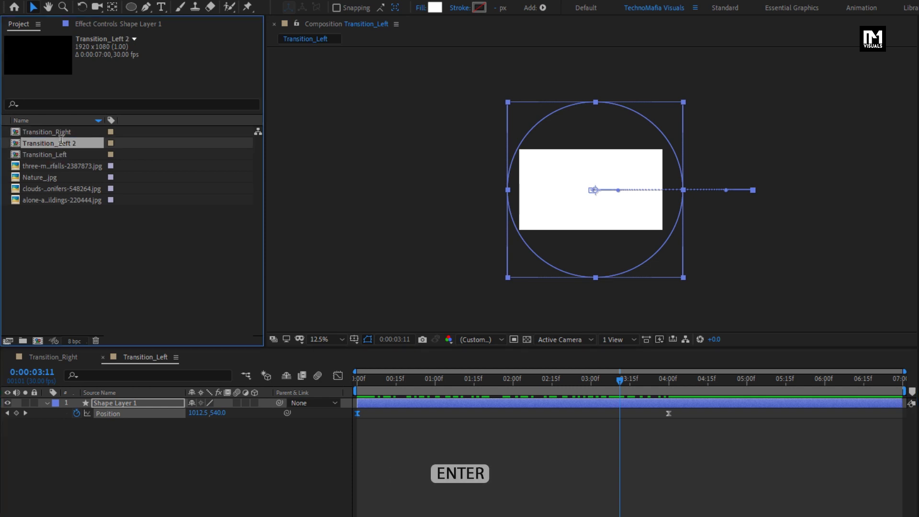
pyautogui.click(60, 142)
pyautogui.moveTo(56, 143); pyautogui.dragTo(83, 143)
pyautogui.press('BackSpace')
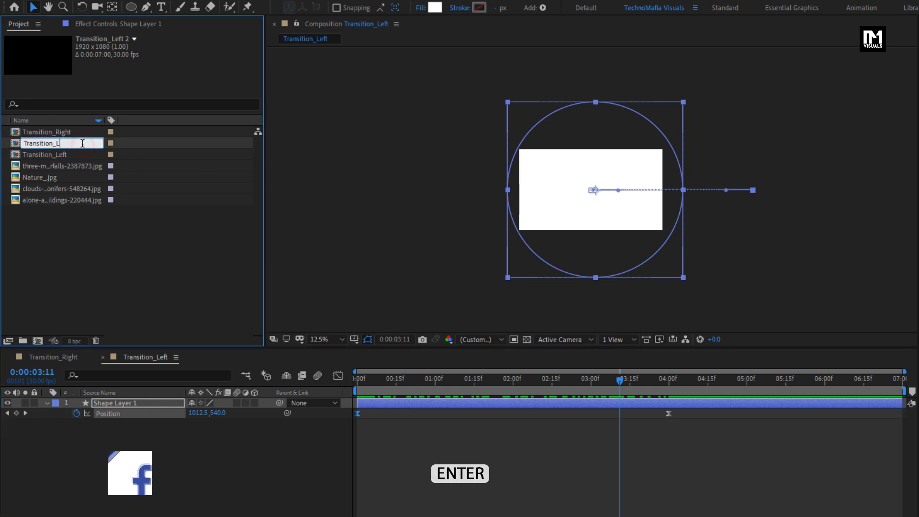
pyautogui.write('Up')
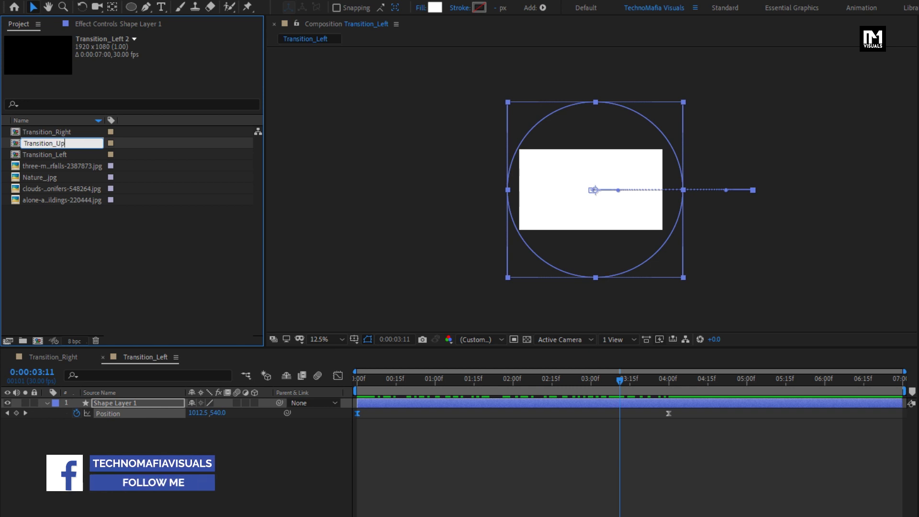
pyautogui.press('Return')
# In Transition_Up, move the circle's start position at 0:00:00:00 above the frame to about 960, -1276, and preview it.
pyautogui.doubleClick(61, 132)
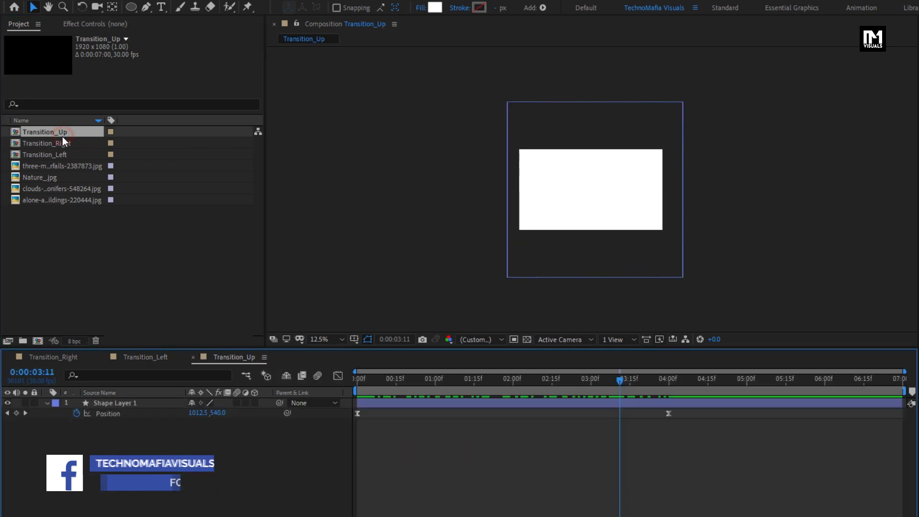
pyautogui.press('Home')
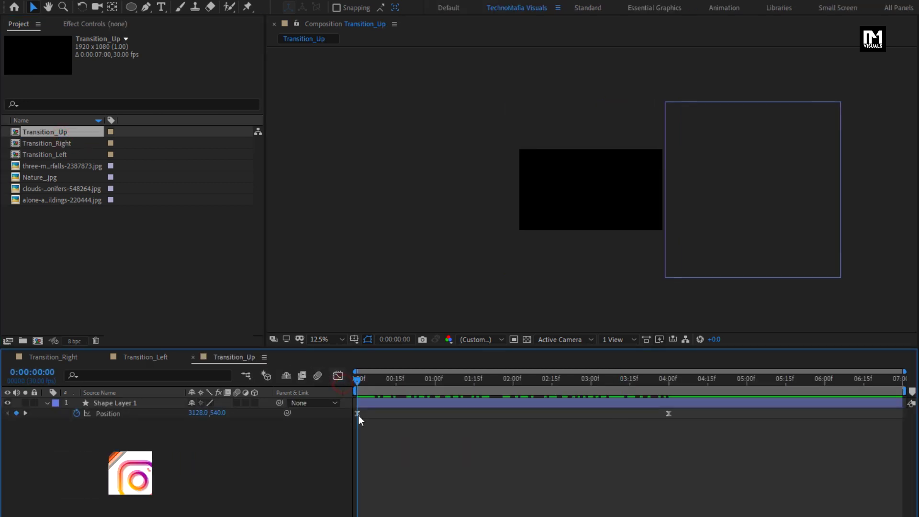
pyautogui.click(356, 414)
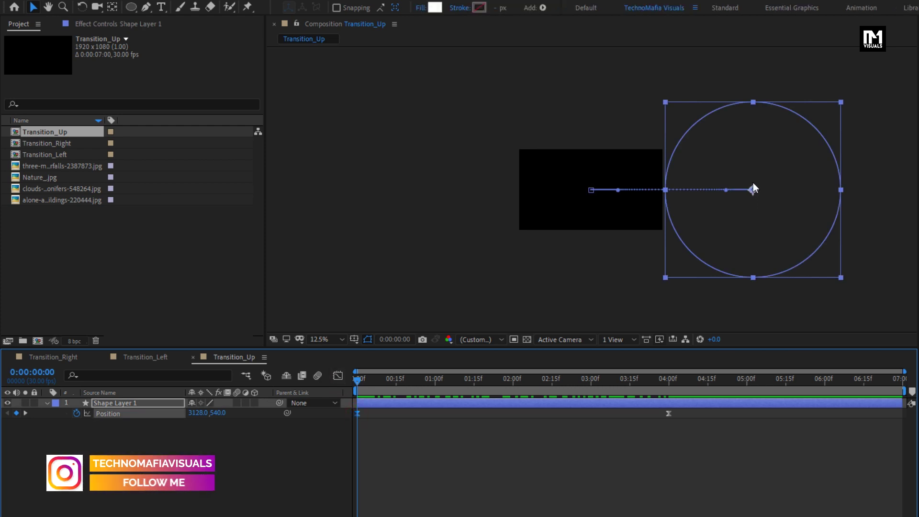
pyautogui.moveTo(754, 183); pyautogui.dragTo(593, 46)
pyautogui.moveTo(357, 380); pyautogui.dragTo(328, 372)
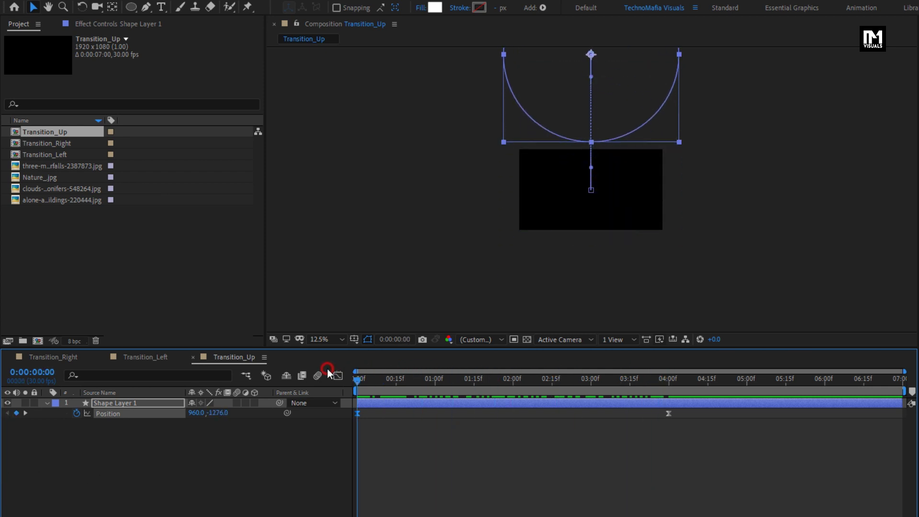
# Duplicate the Transition_Up composition and name the copy Transition_Down.
pyautogui.click(43, 132)
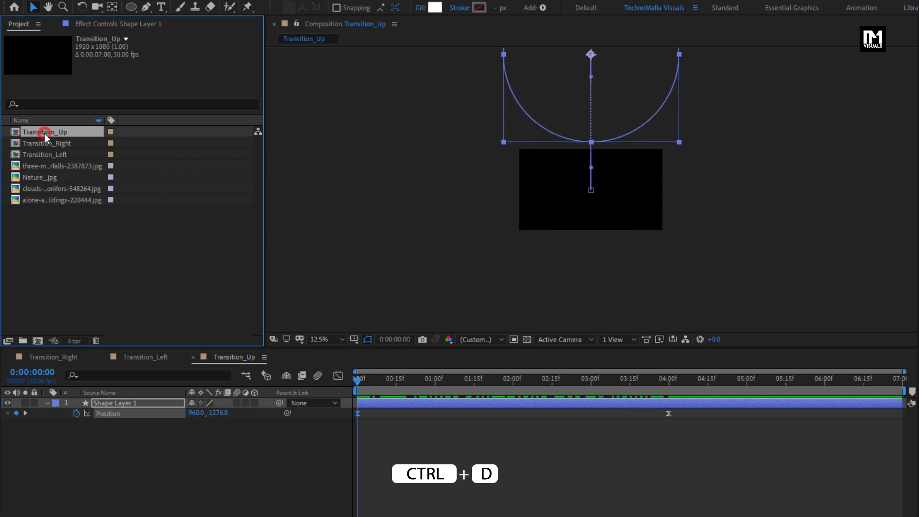
pyautogui.hotkey('ctrl', 'd')
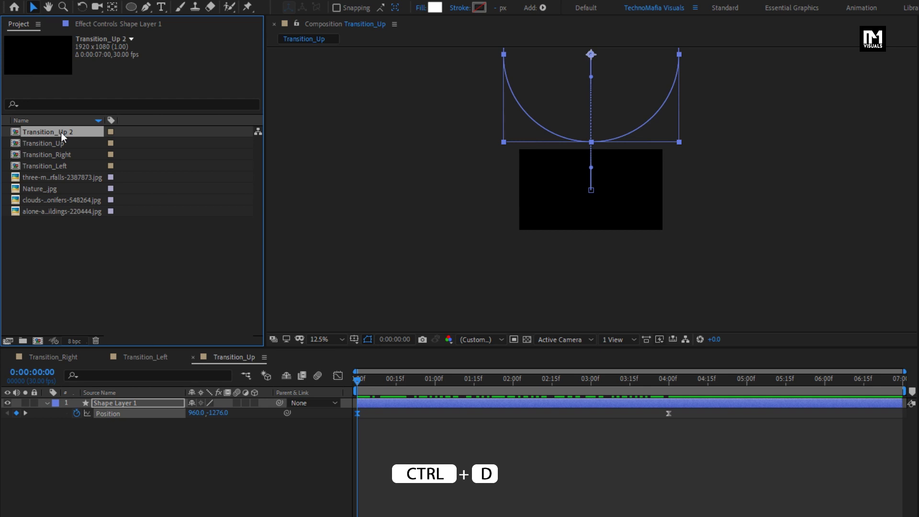
pyautogui.press('Return')
pyautogui.moveTo(61, 133); pyautogui.dragTo(91, 134)
pyautogui.press('BackSpace')
pyautogui.press('BackSpace')
pyautogui.write('D')
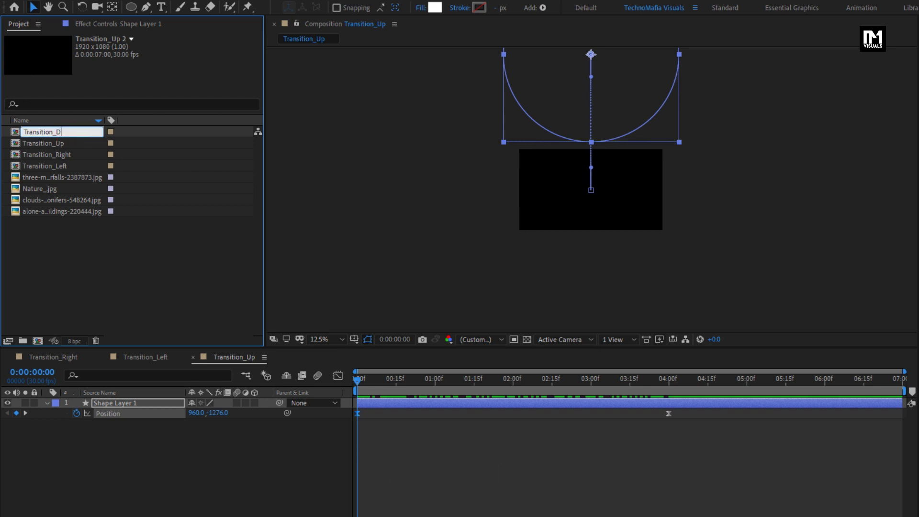
pyautogui.write('own')
pyautogui.press('Return')
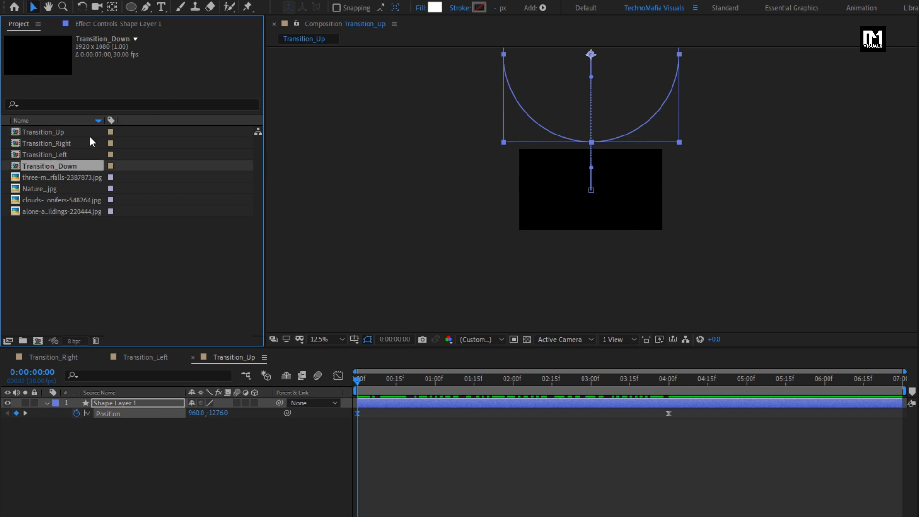
# In Transition_Down, move the circle's start position at 0:00:00:00 below the frame to about 960, 2284, and preview the motion.
pyautogui.doubleClick(71, 166)
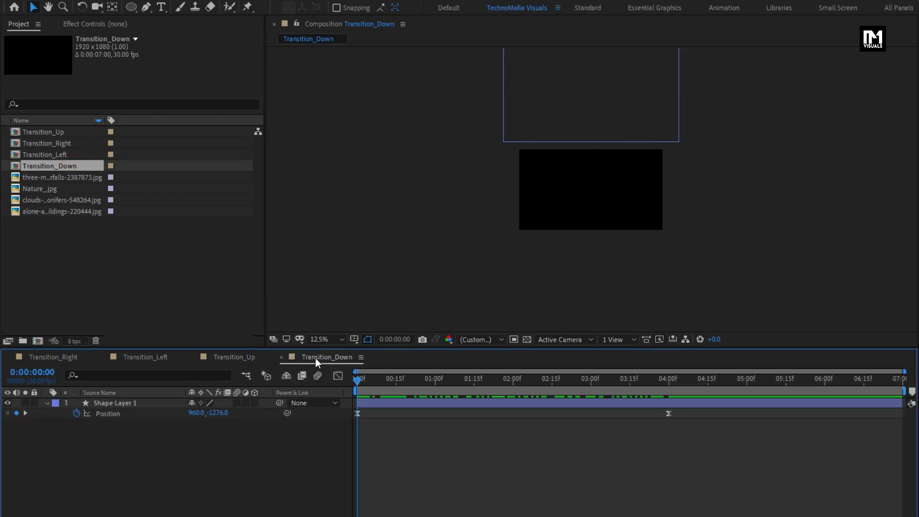
pyautogui.click(567, 102)
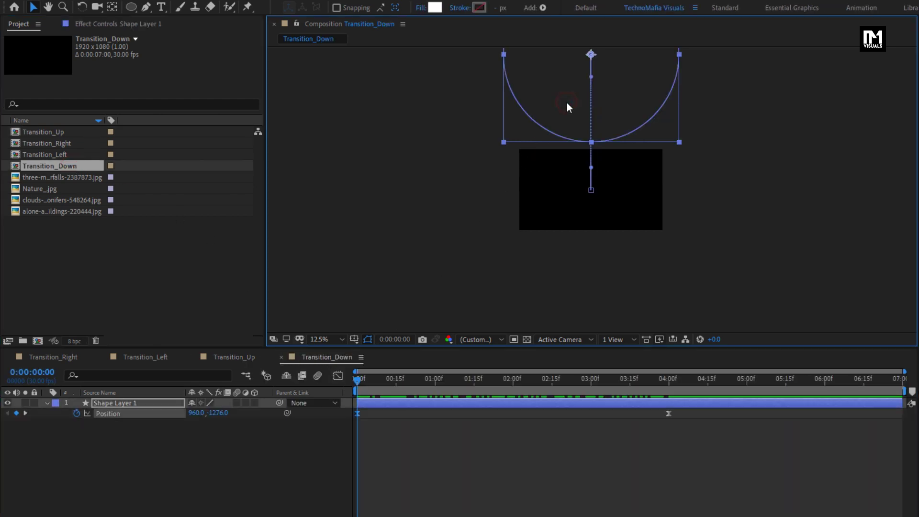
pyautogui.moveTo(566, 102); pyautogui.dragTo(577, 366)
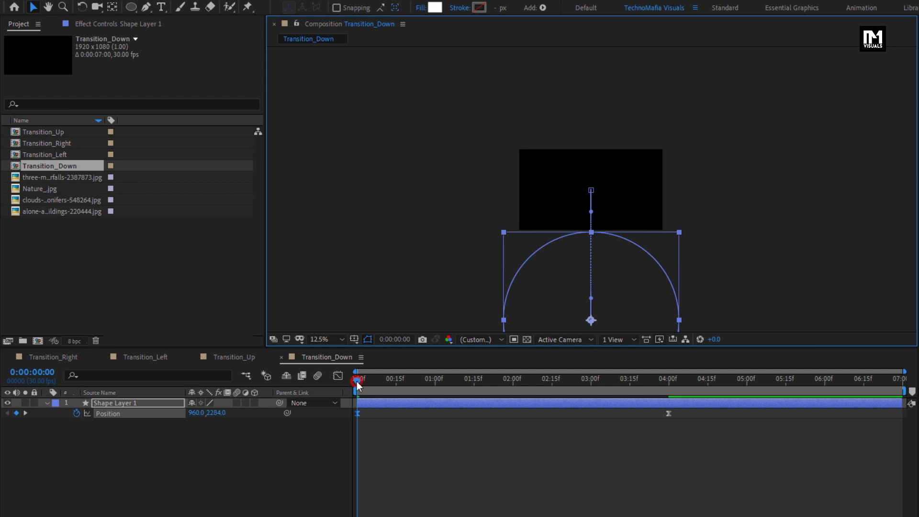
pyautogui.moveTo(356, 382); pyautogui.dragTo(623, 390)
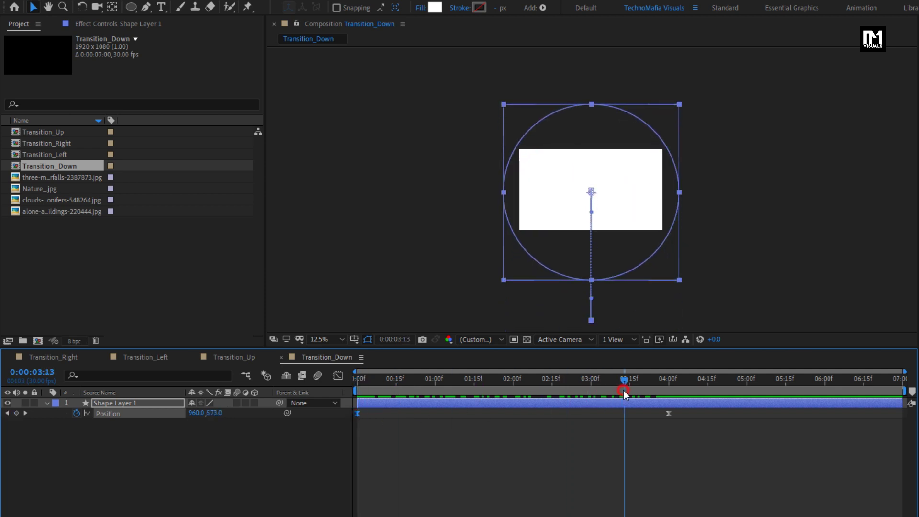
# Create a new 1920 x 1080, 30 fps, seven-second composition named Slide_1.
pyautogui.hotkey('ctrl', 'n')
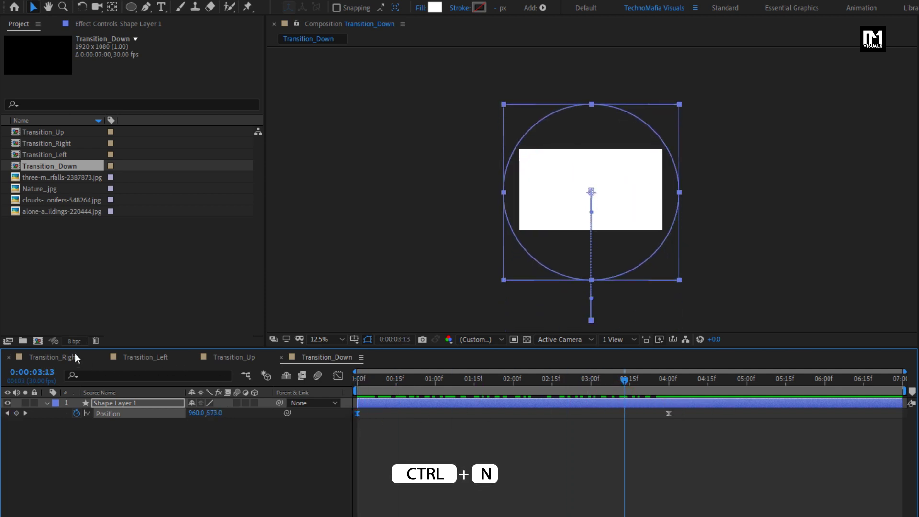
pyautogui.click(37, 341)
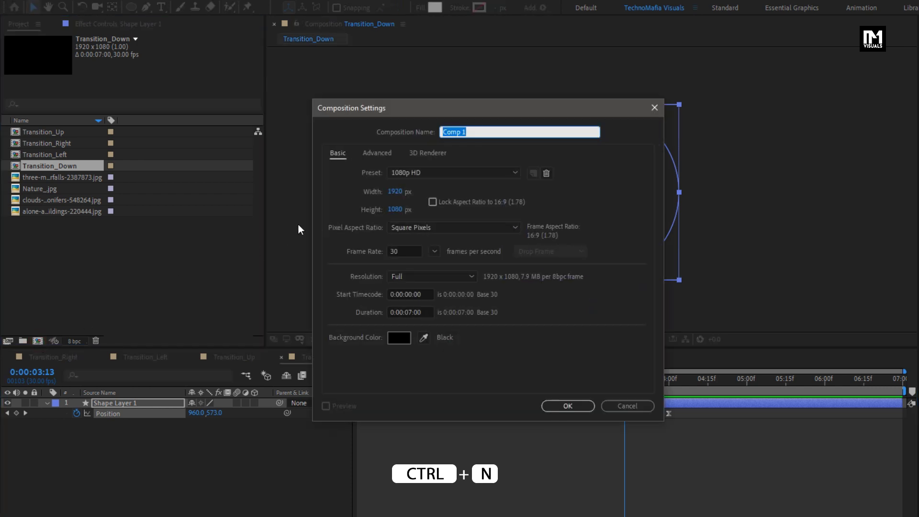
pyautogui.write('Slide_1')
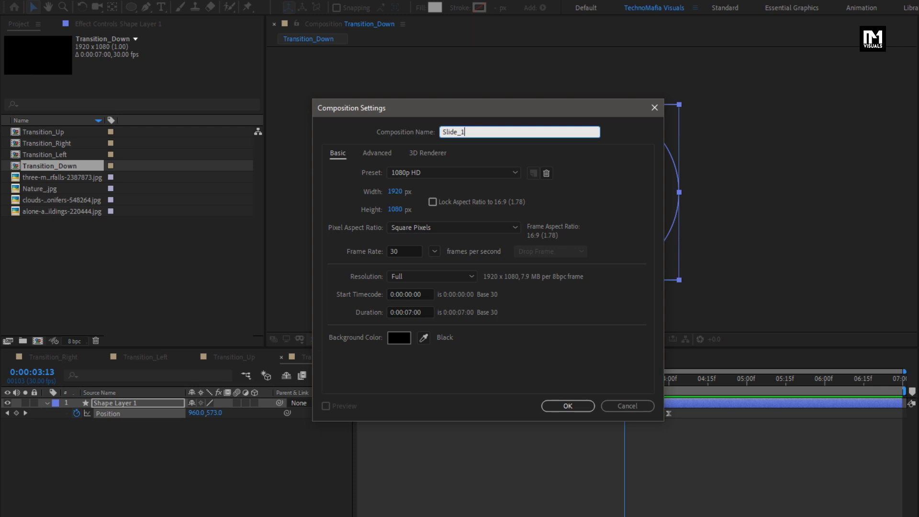
pyautogui.click(550, 406)
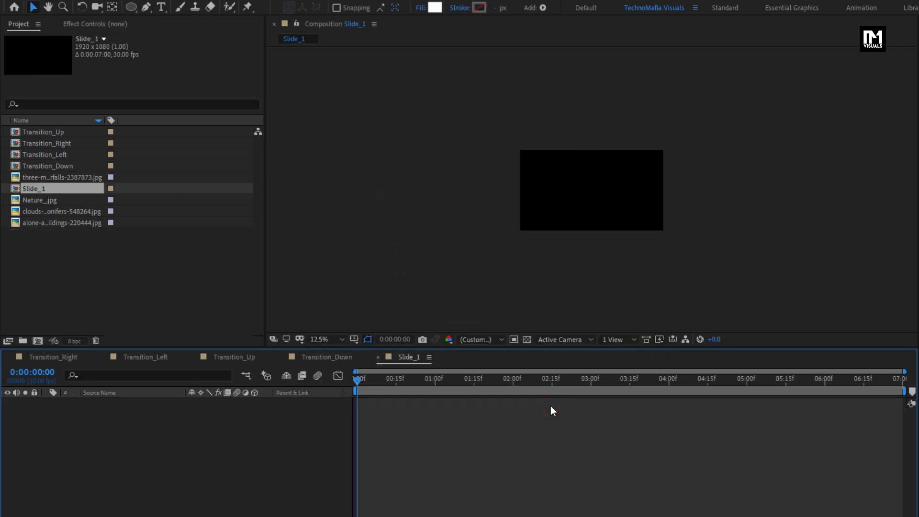
# Close the timelines of the four transition compositions, leaving only Slide_1 open.
pyautogui.click(281, 356)
pyautogui.click(193, 358)
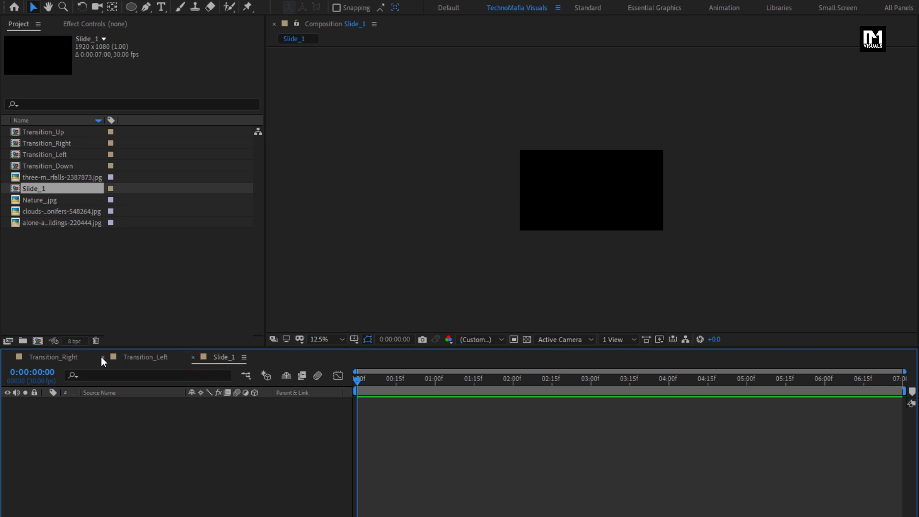
pyautogui.click(102, 357)
pyautogui.click(8, 357)
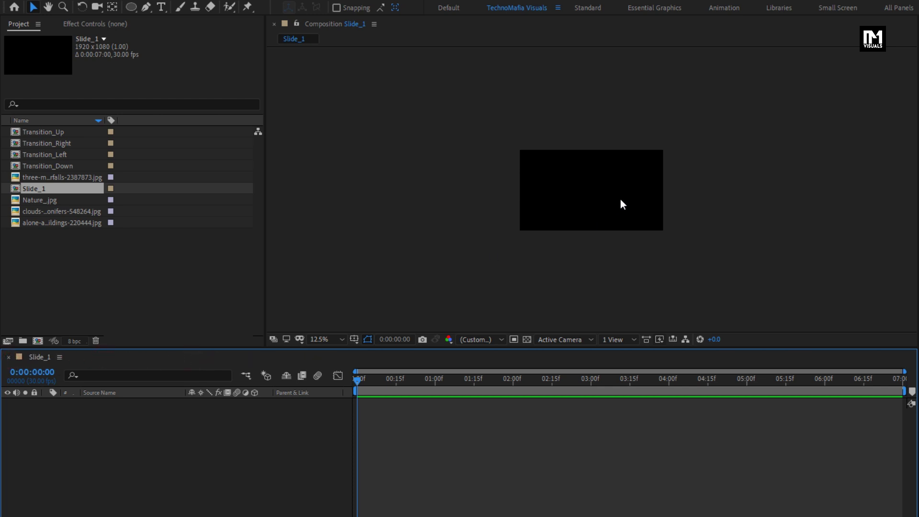
# Add the three-men waterfall image to Slide_1 and scale it to 36% to fit the frame.
pyautogui.press('.')
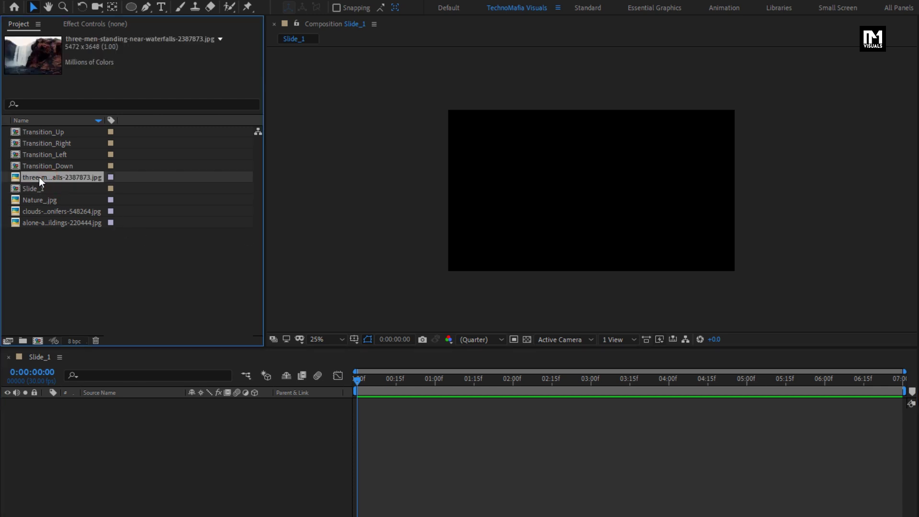
pyautogui.moveTo(39, 177); pyautogui.dragTo(103, 443)
pyautogui.press('s')
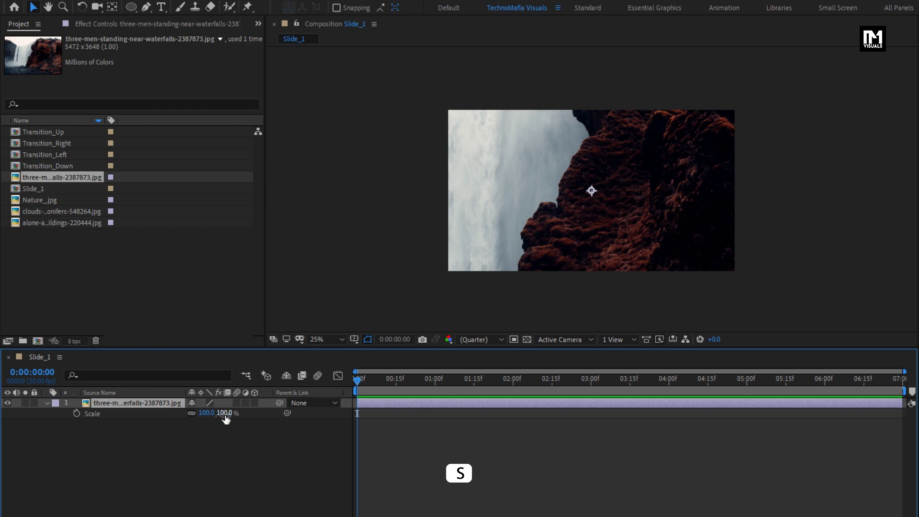
pyautogui.moveTo(226, 419); pyautogui.dragTo(187, 414)
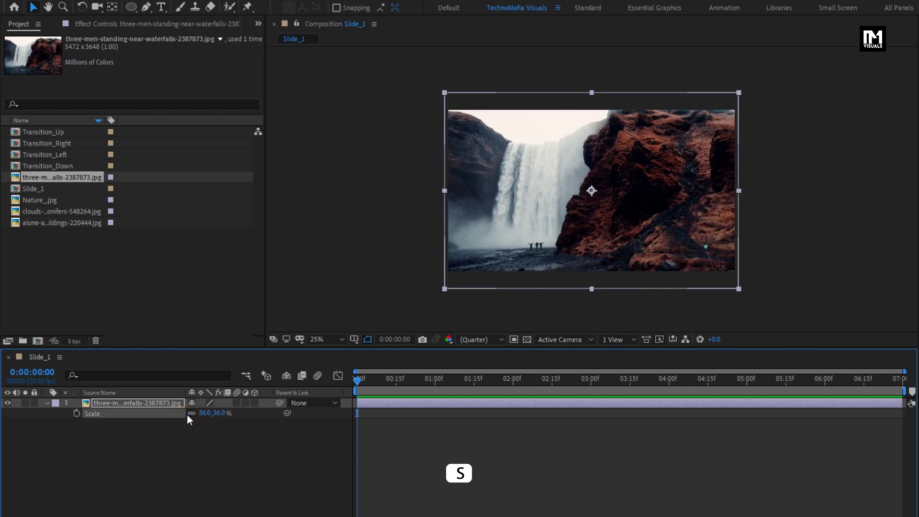
pyautogui.click(48, 403)
# Pre-compose the waterfall image layer as Media_1, moving all attributes into the new composition.
pyautogui.rightClick(99, 403)
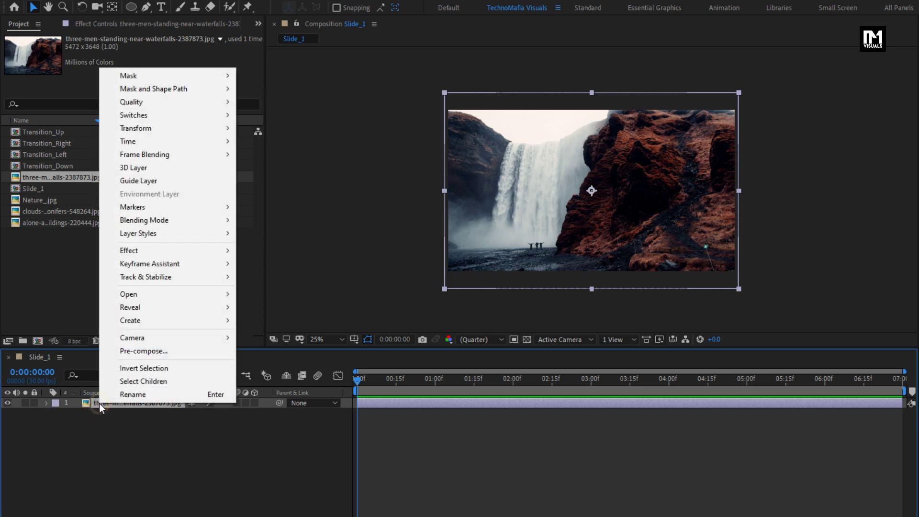
pyautogui.click(125, 352)
pyautogui.write('Media_1')
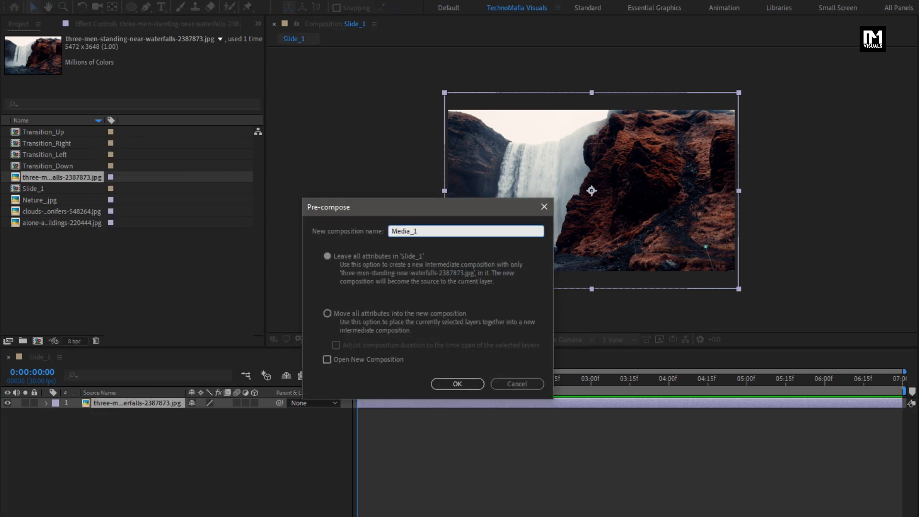
pyautogui.click(327, 313)
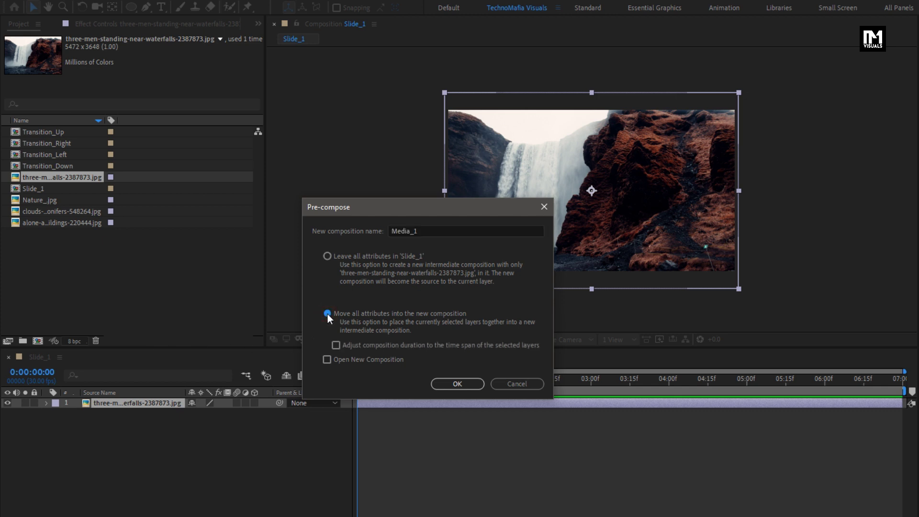
pyautogui.click(458, 383)
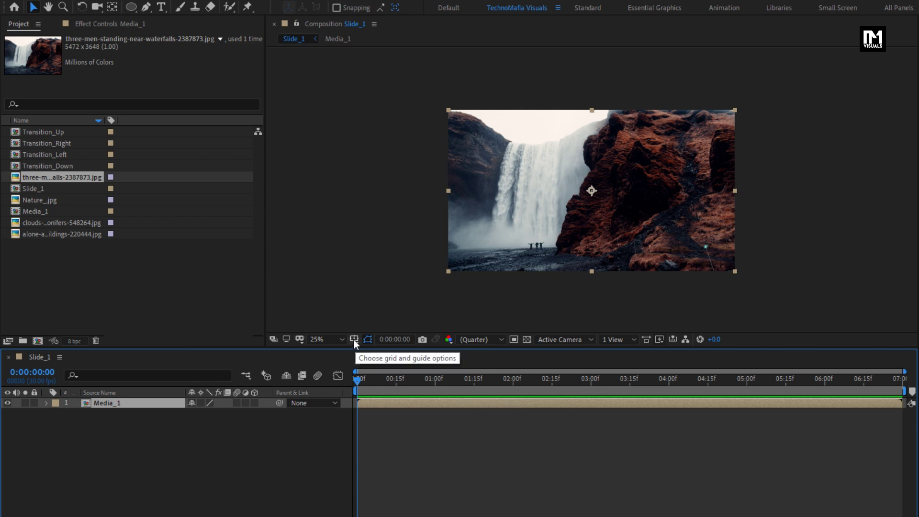
# Place the Transition_Right composition above the Media_1 layer in Slide_1.
pyautogui.click(317, 339)
pyautogui.click(323, 365)
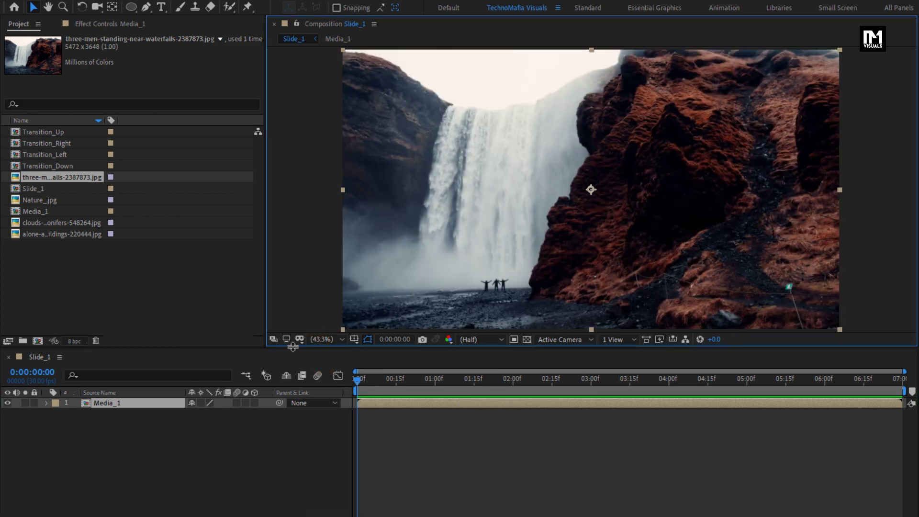
pyautogui.click(57, 144)
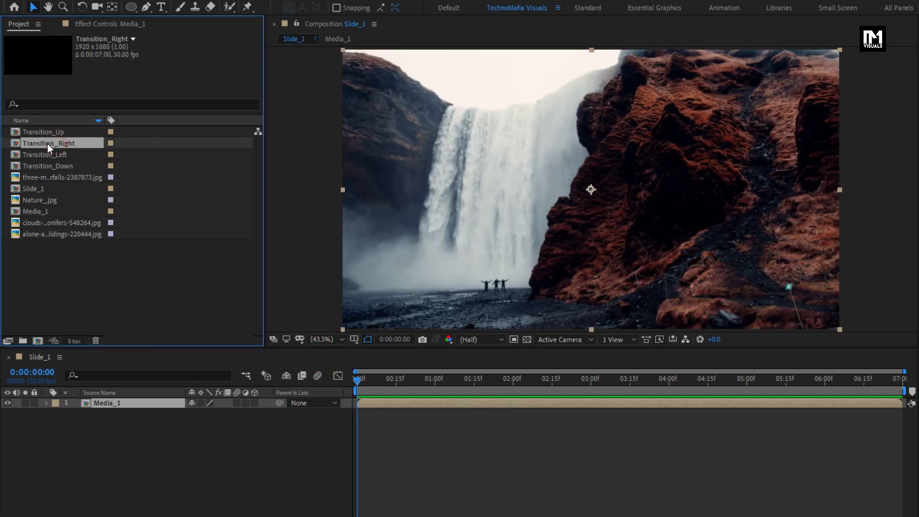
pyautogui.moveTo(47, 144); pyautogui.dragTo(138, 399)
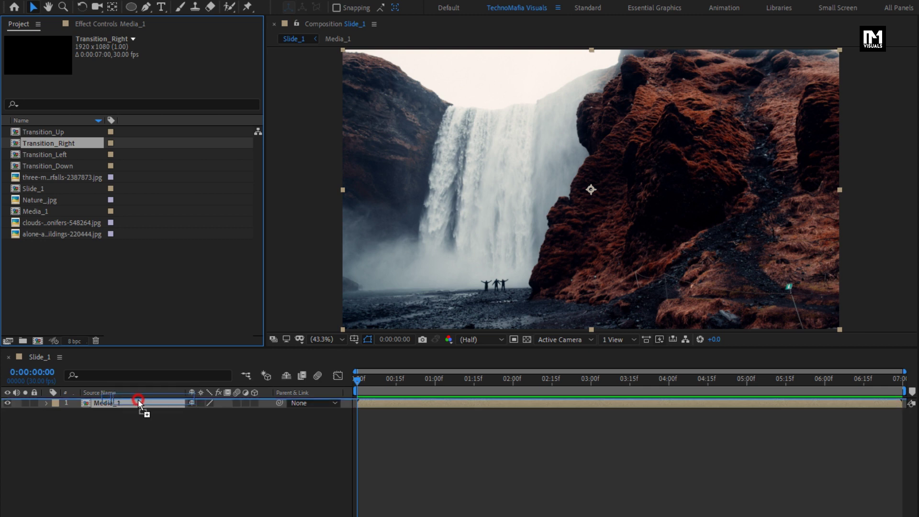
pyautogui.click(126, 413)
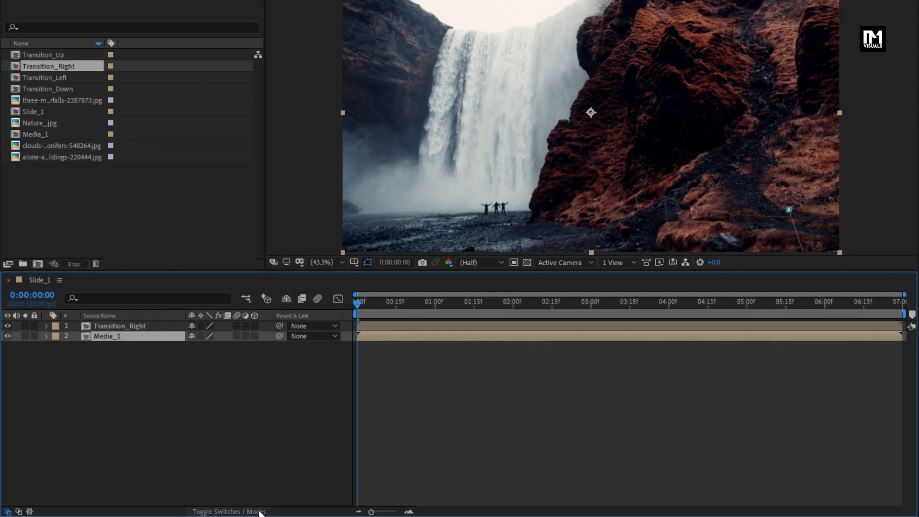
# Set Media_1's track matte to Alpha using the Transition_Right layer, and preview the circular reveal up to 0:00:01:18.
pyautogui.click(258, 511)
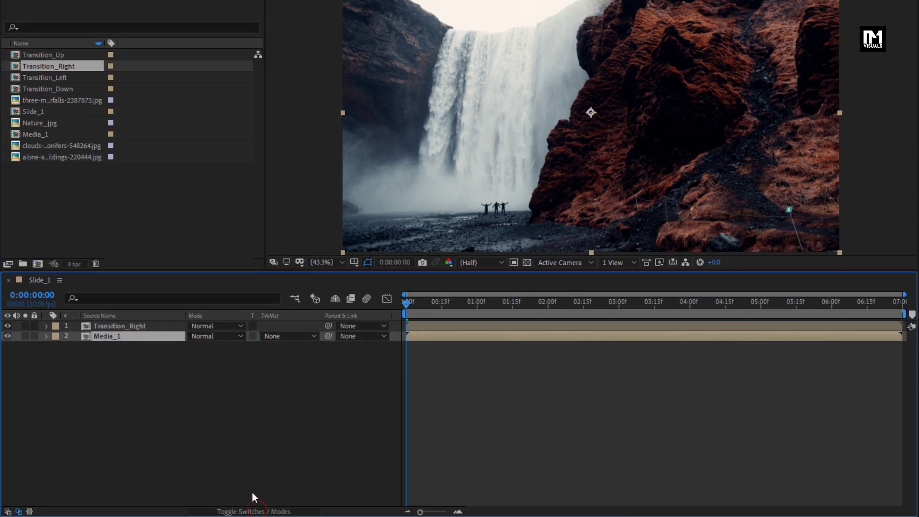
pyautogui.click(279, 337)
pyautogui.click(288, 368)
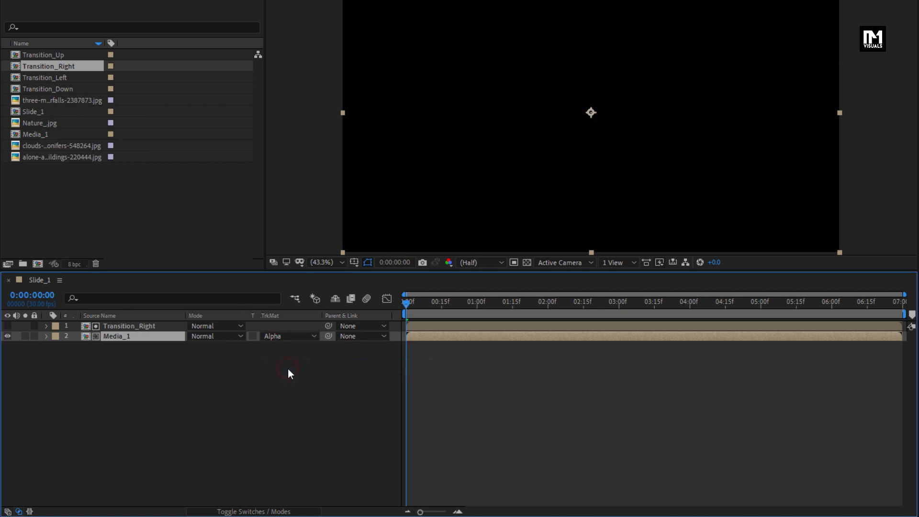
pyautogui.moveTo(407, 384); pyautogui.dragTo(521, 382)
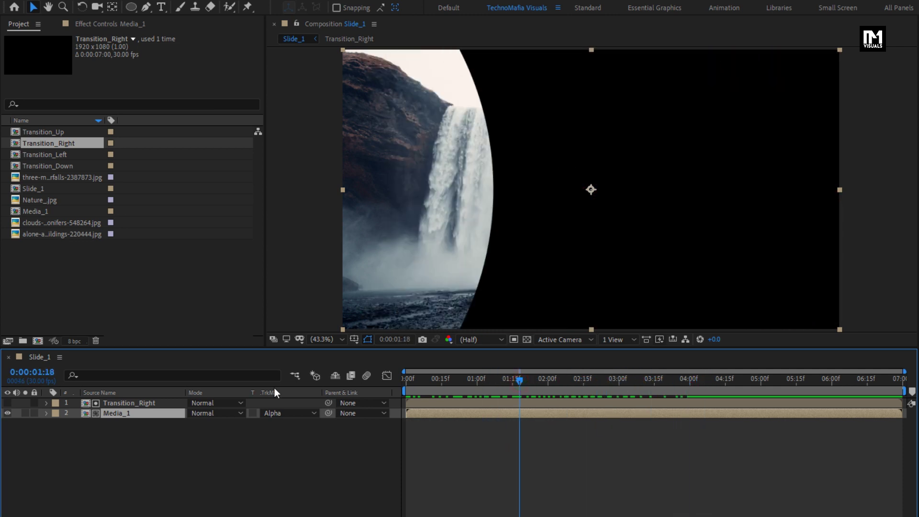
# Set the Media_1 layer's scale to 130%.
pyautogui.click(138, 412)
pyautogui.press('s')
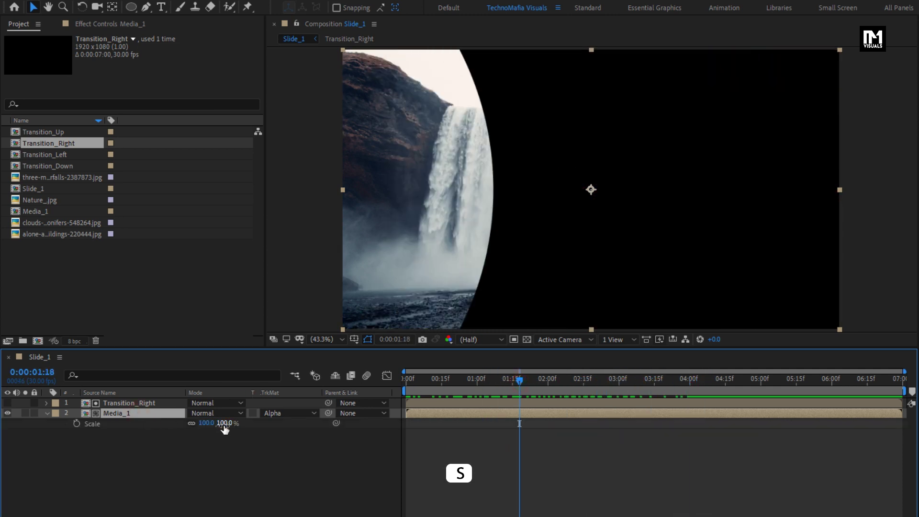
pyautogui.click(225, 423)
pyautogui.write('130')
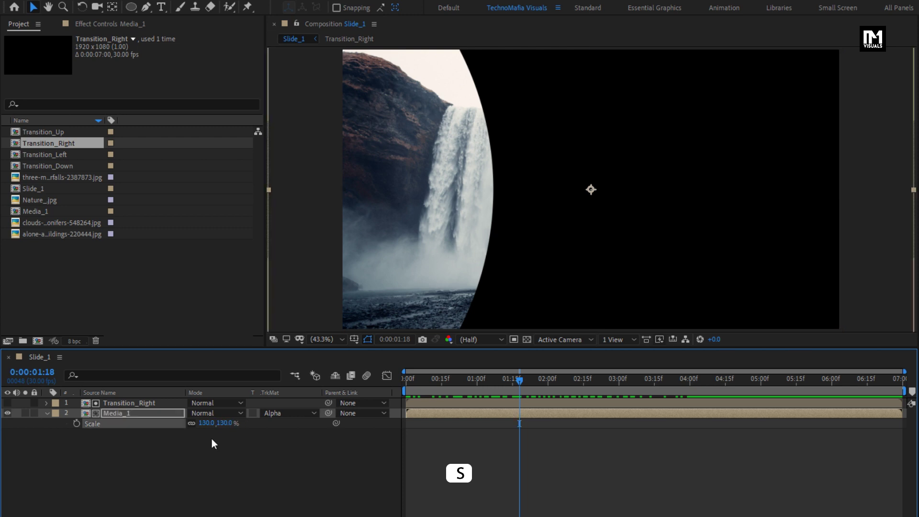
pyautogui.press('Return')
pyautogui.click(47, 413)
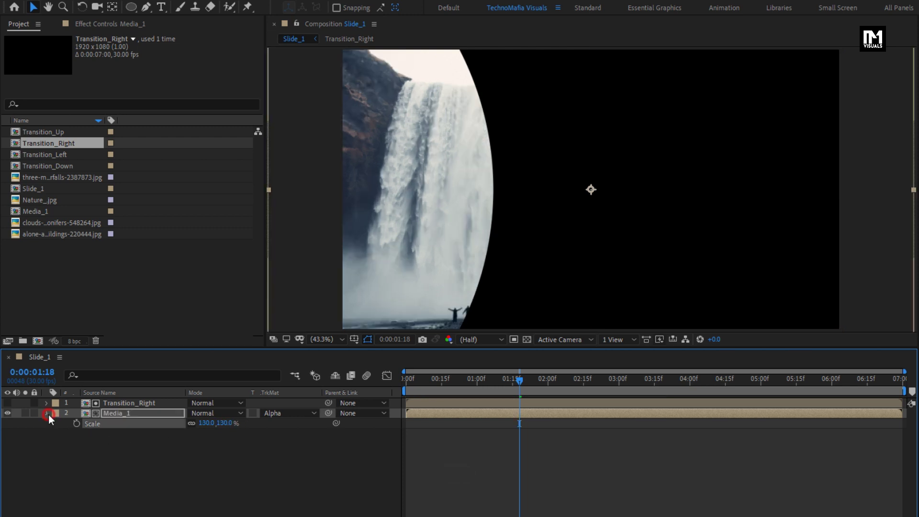
# Apply the Fast Box Blur effect to the Media_1 layer in Slide_1.
pyautogui.moveTo(417, 380); pyautogui.dragTo(572, 378)
pyautogui.click(159, 413)
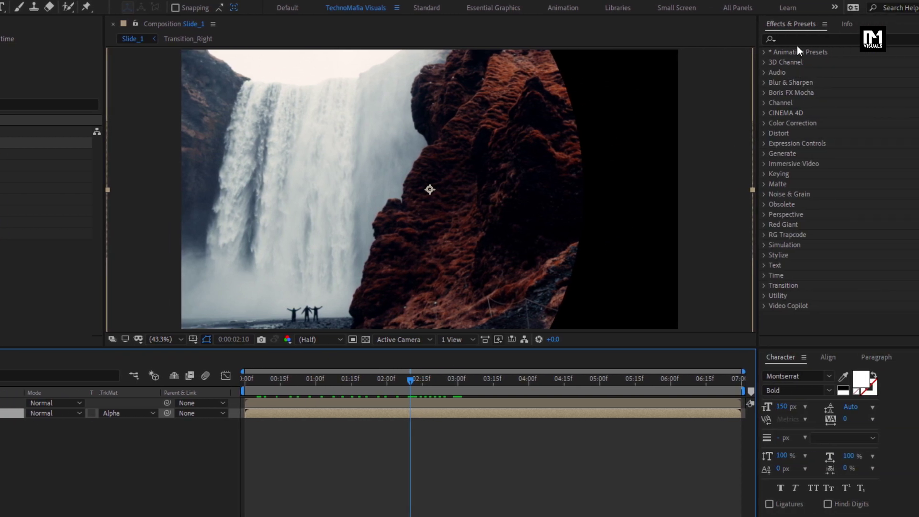
pyautogui.click(792, 38)
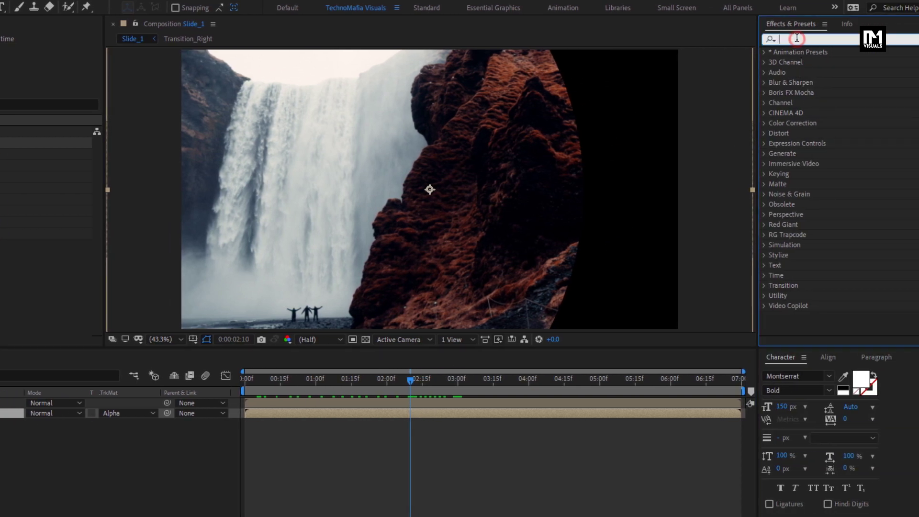
pyautogui.write('fast')
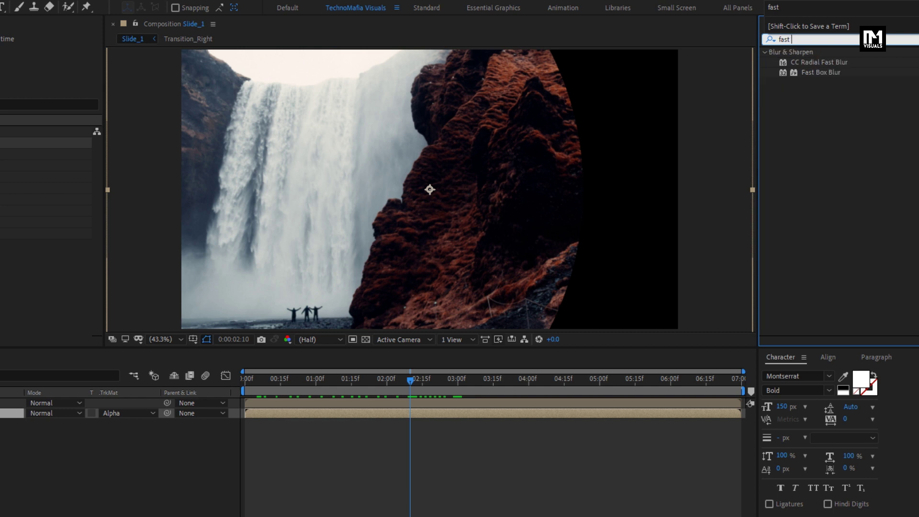
pyautogui.click(821, 72)
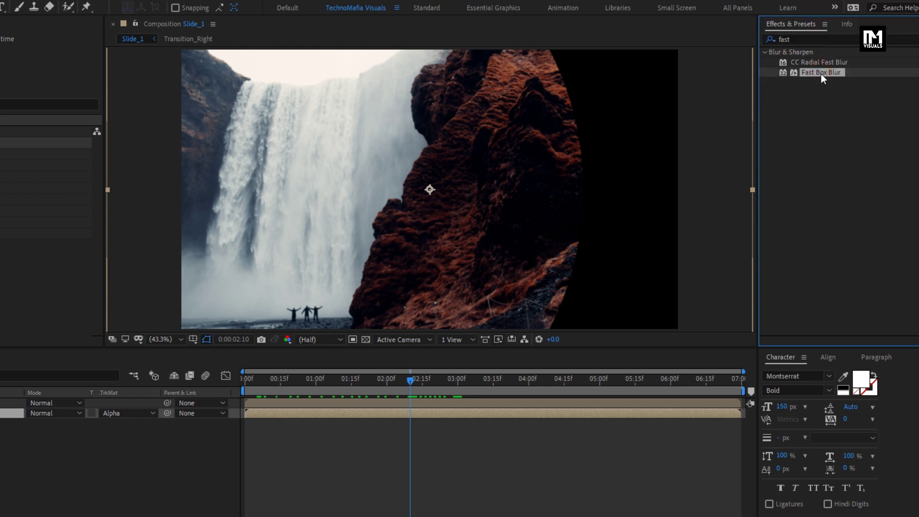
pyautogui.doubleClick(820, 72)
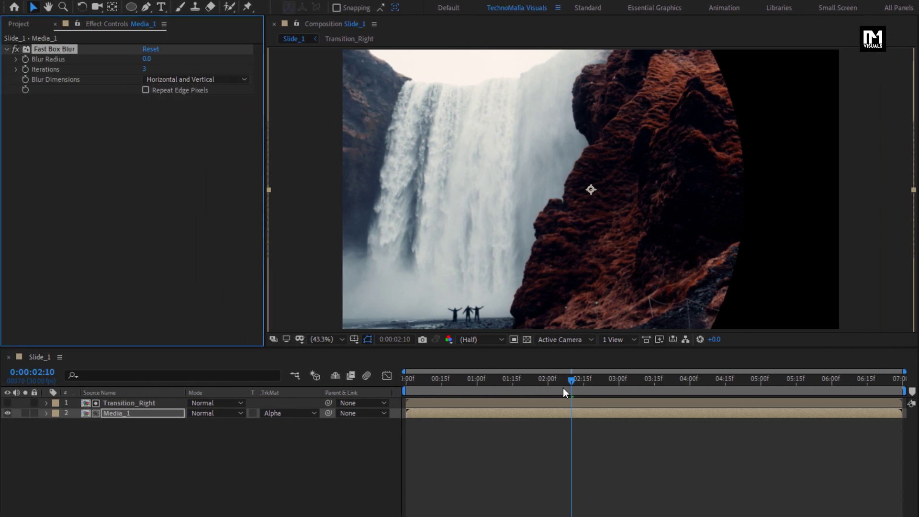
# Keyframe Media_1's Blur Radius at 0 at 0:00:01:00 and at 20 at 0:00:02:00.
pyautogui.moveTo(404, 381); pyautogui.dragTo(385, 383)
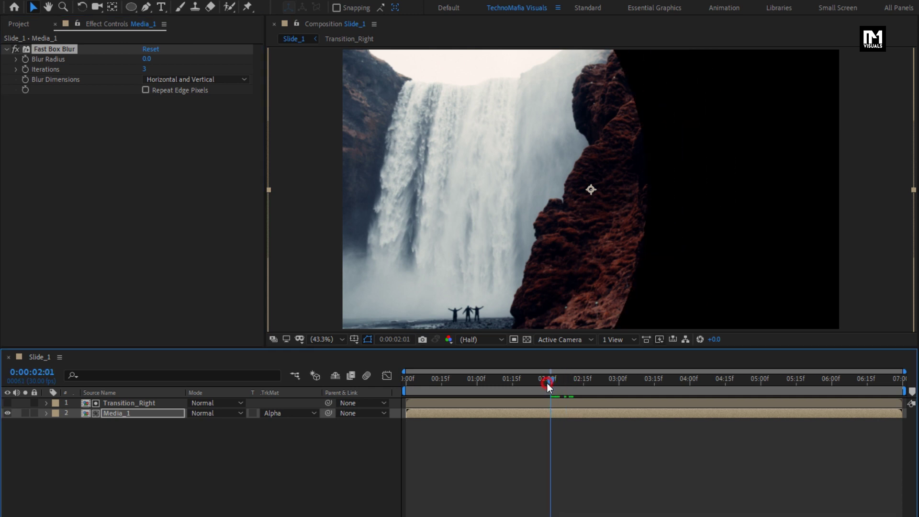
pyautogui.click(476, 382)
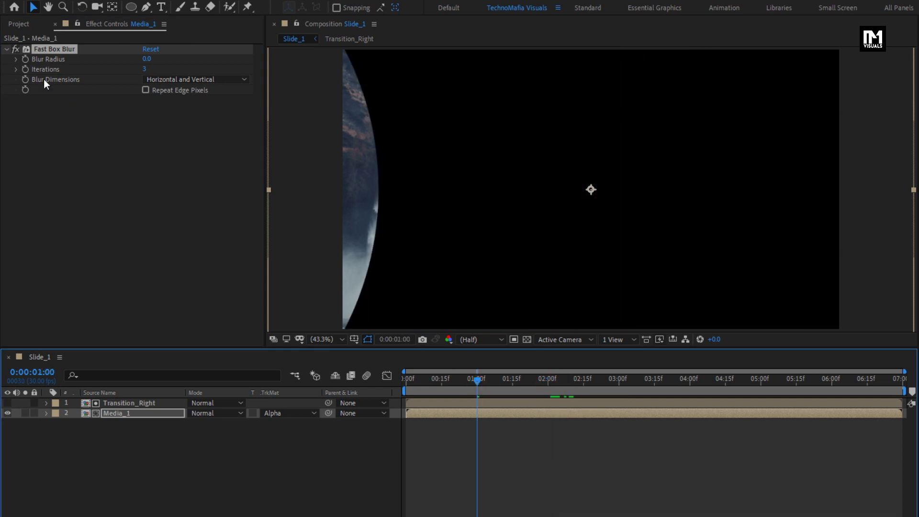
pyautogui.click(27, 61)
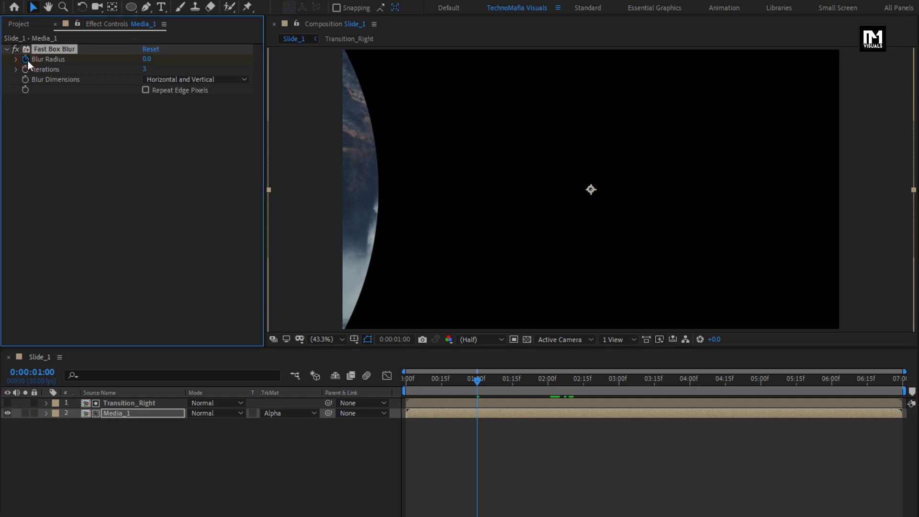
pyautogui.moveTo(509, 381); pyautogui.dragTo(548, 382)
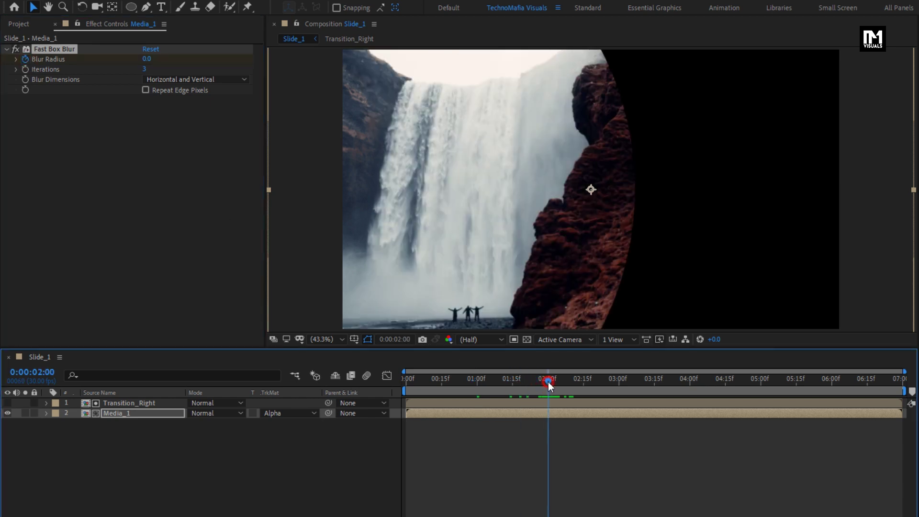
pyautogui.click(146, 59)
pyautogui.write('20')
pyautogui.press('Return')
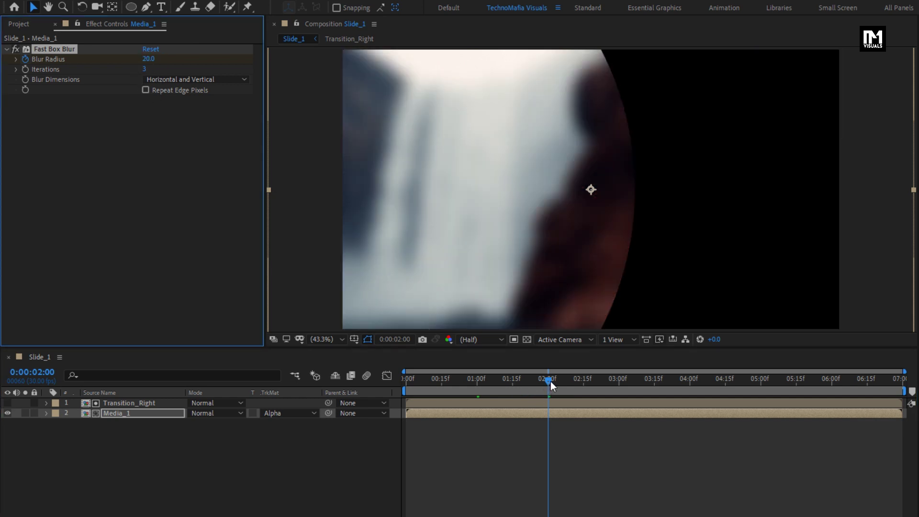
# Add a Blur Radius keyframe of 30 at 0:00:03:00 and show Media_1's keyframes in the timeline.
pyautogui.moveTo(550, 381); pyautogui.dragTo(622, 384)
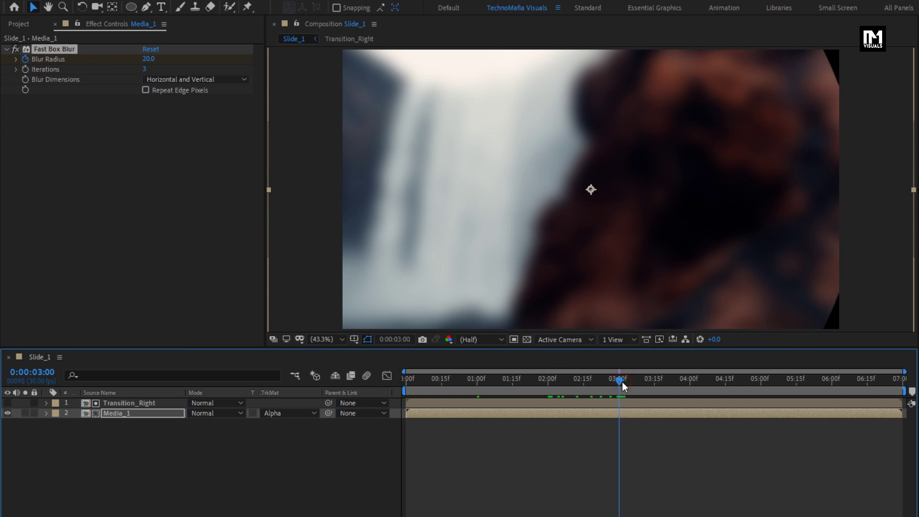
pyautogui.click(149, 59)
pyautogui.write('30')
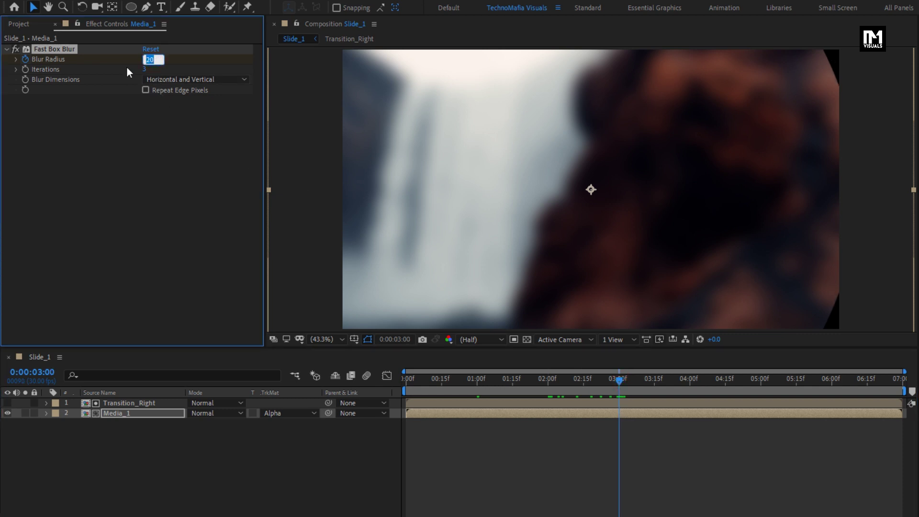
pyautogui.press('Return')
pyautogui.click(136, 414)
pyautogui.press('u')
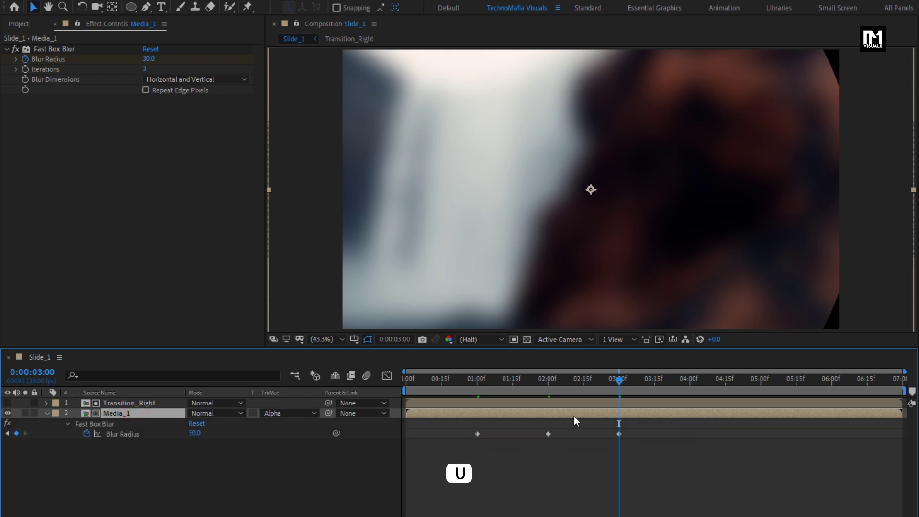
# Set the blur's Iterations to 1, turn on Repeat Edge Pixels, and preview the blurred reveal up to 0:00:03:03.
pyautogui.moveTo(618, 378)
pyautogui.mouseDown()
pyautogui.moveTo(413, 377)
pyautogui.moveTo(604, 378)
pyautogui.mouseUp()
pyautogui.click(146, 68)
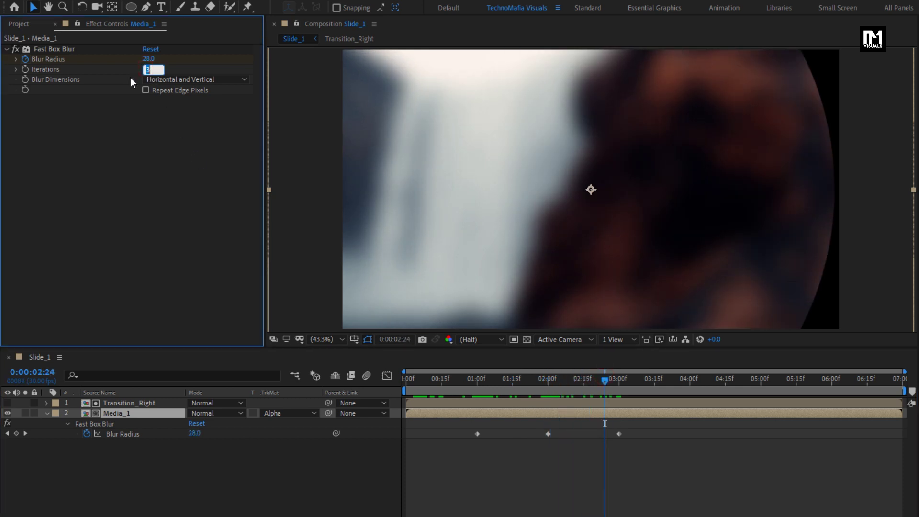
pyautogui.write('1')
pyautogui.press('Return')
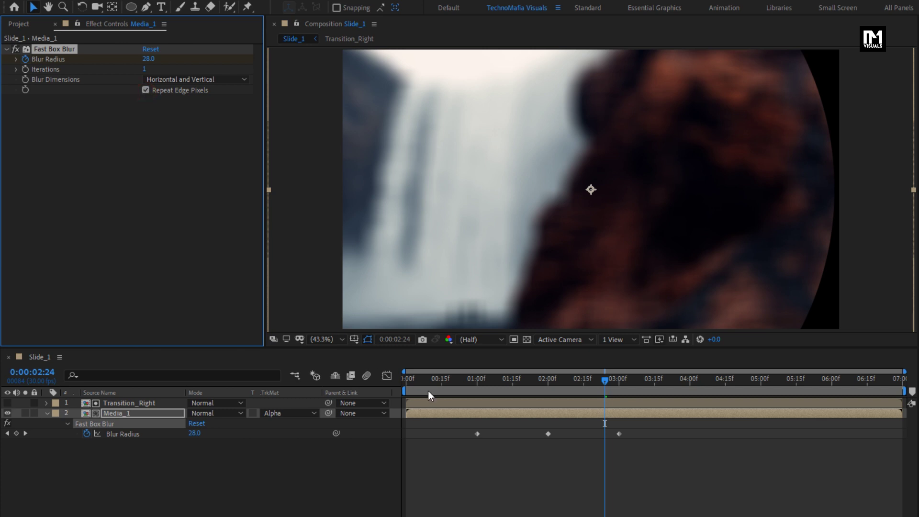
pyautogui.moveTo(458, 383); pyautogui.dragTo(626, 395)
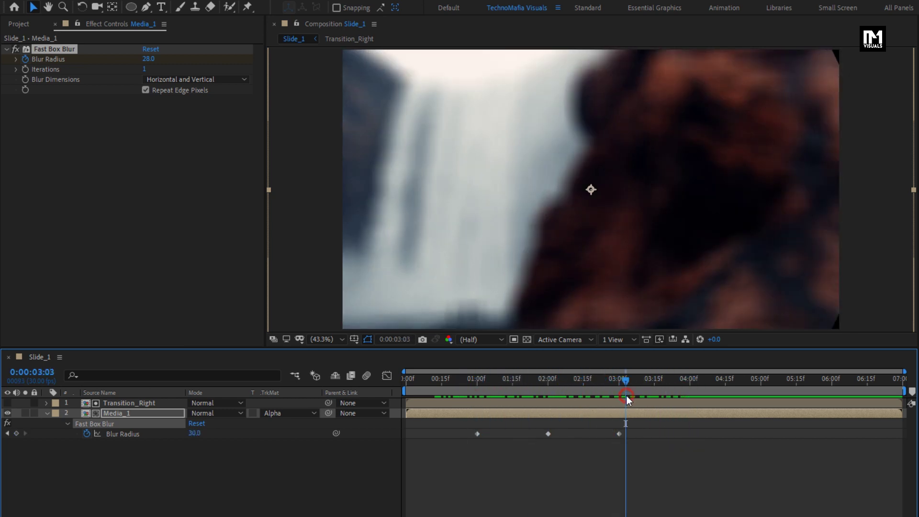
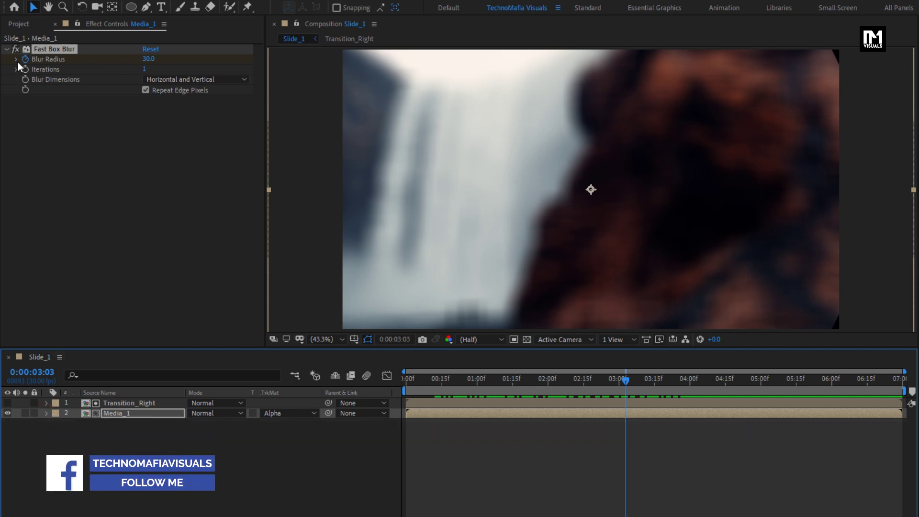
# Add a second Media_1 layer at the top of Slide_1, with another Transition_Right layer above it.
pyautogui.click(16, 26)
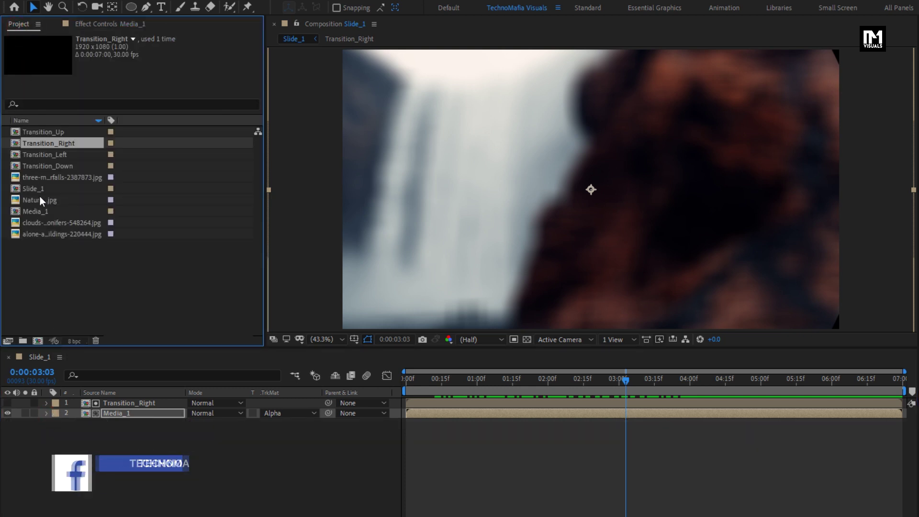
pyautogui.moveTo(30, 214); pyautogui.dragTo(136, 402)
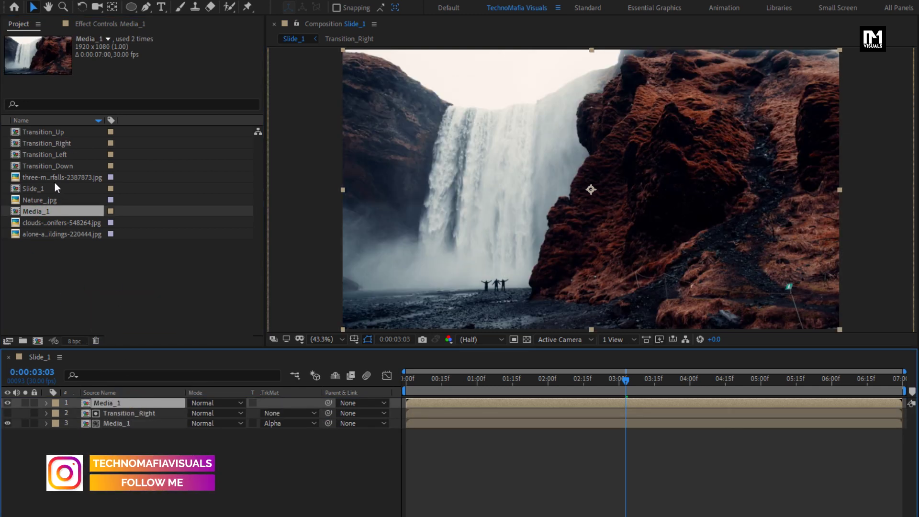
pyautogui.moveTo(43, 143); pyautogui.dragTo(139, 399)
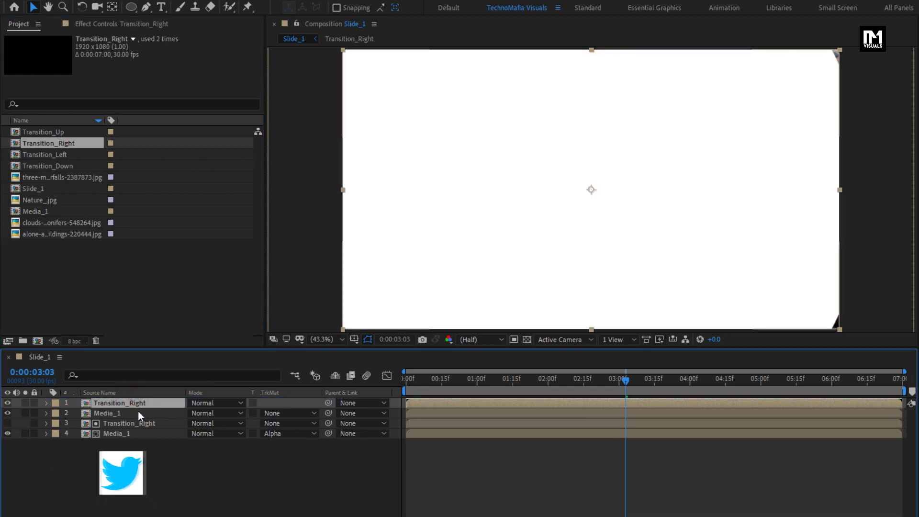
# Set the upper Media_1's track matte to Alpha using the top Transition_Right layer, and preview the reveal up to 0:00:01:19.
pyautogui.click(136, 412)
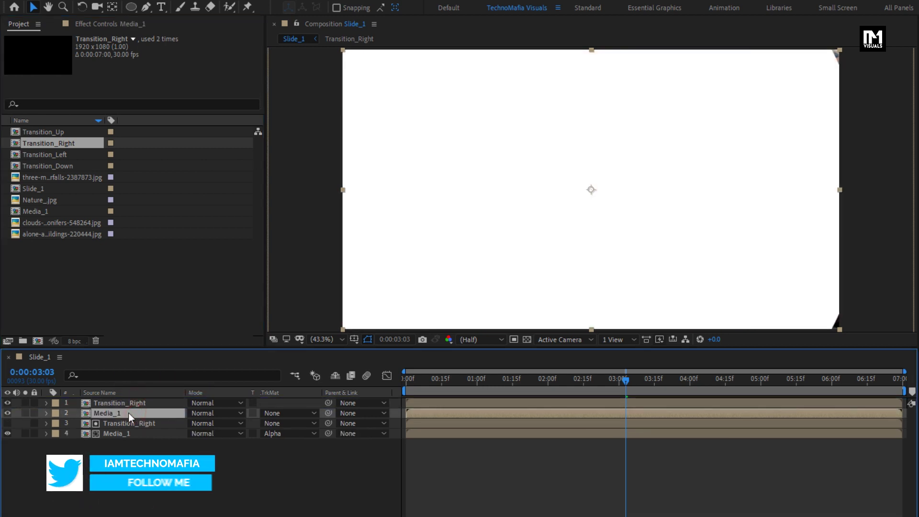
pyautogui.click(282, 413)
pyautogui.click(297, 444)
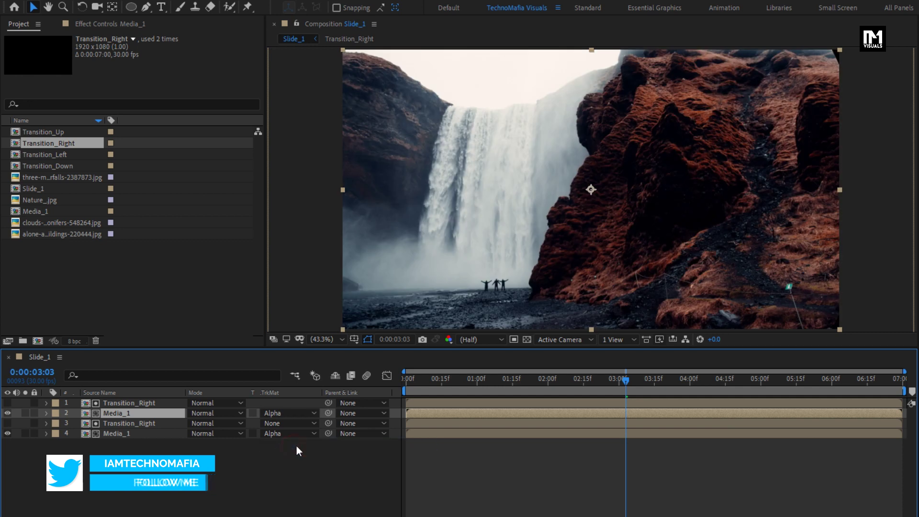
pyautogui.click(441, 382)
pyautogui.moveTo(445, 383); pyautogui.dragTo(522, 383)
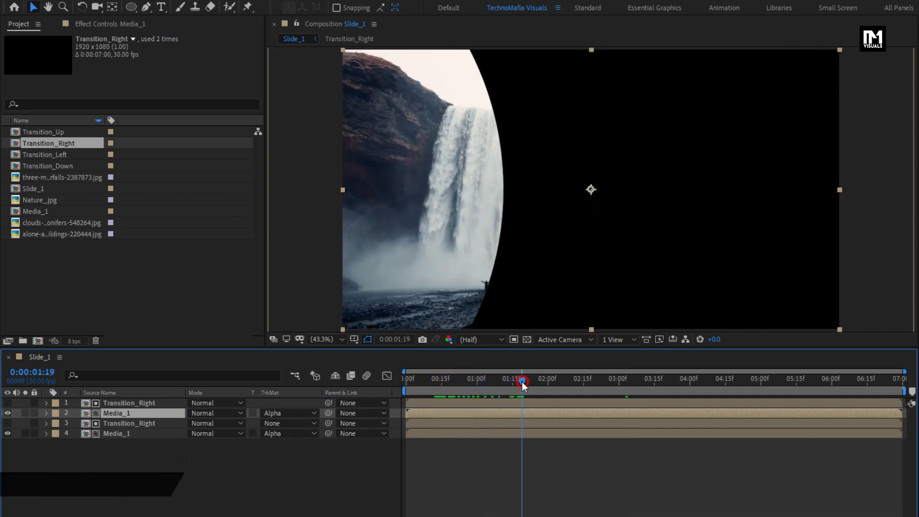
# Shift the top Transition_Right layer to start at about 0:00:00:05, and preview the staggered reveal up to 0:00:02:11.
pyautogui.click(418, 401)
pyautogui.moveTo(412, 377); pyautogui.dragTo(418, 377)
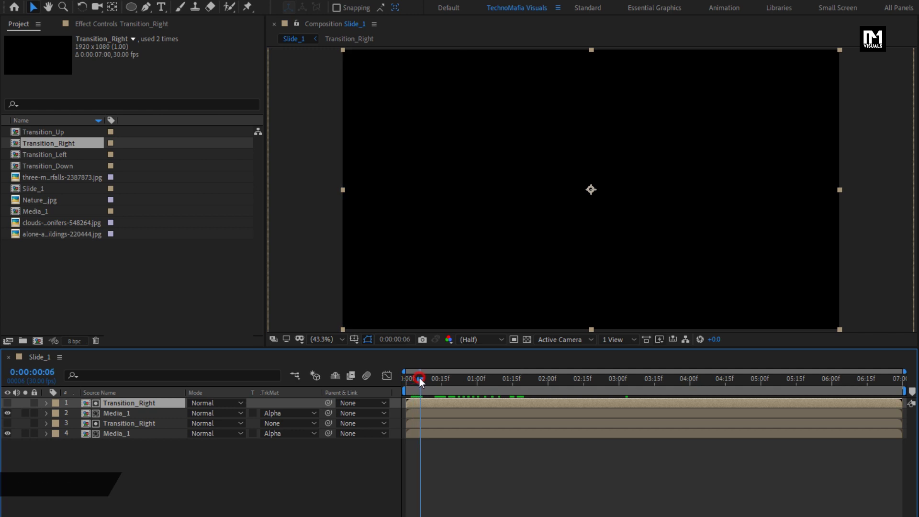
pyautogui.moveTo(423, 402); pyautogui.dragTo(574, 376)
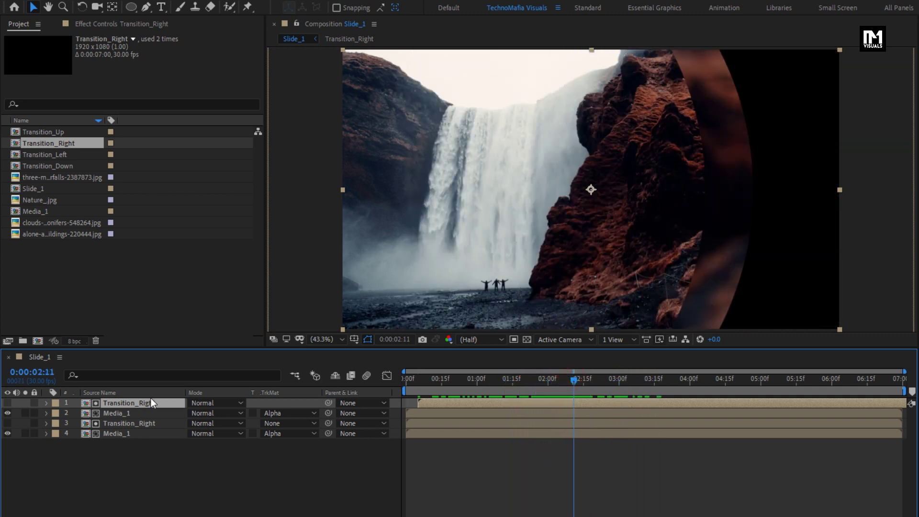
# Apply Fast Box Blur to the upper Media_1 layer and keyframe its Blur Radius at 0 at 0:00:02:00.
pyautogui.click(128, 413)
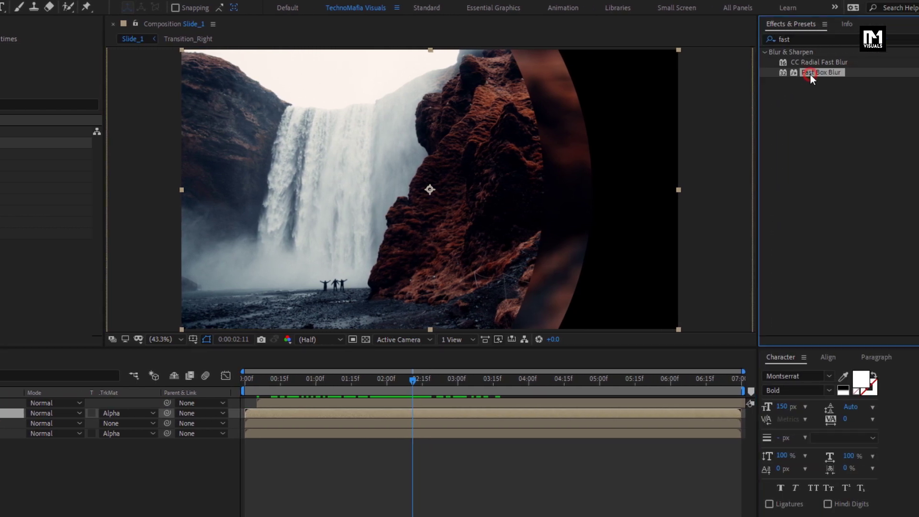
pyautogui.doubleClick(852, 75)
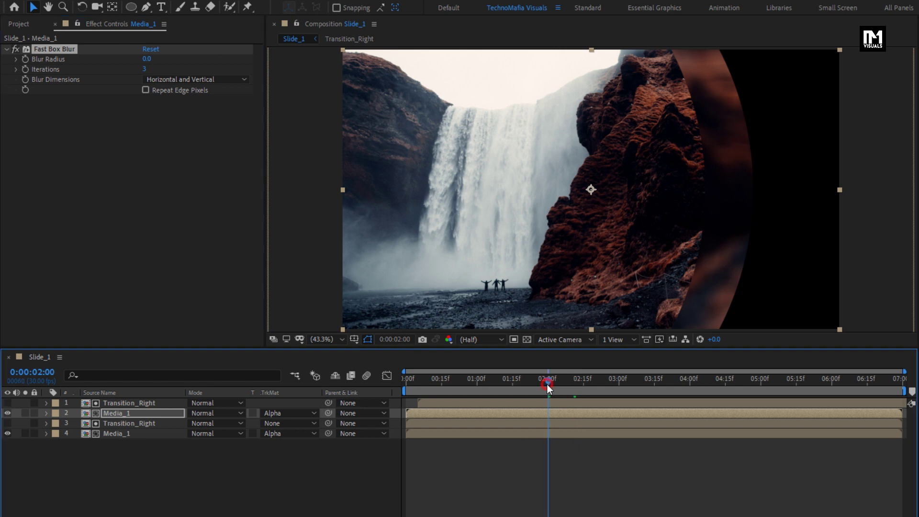
pyautogui.click(547, 384)
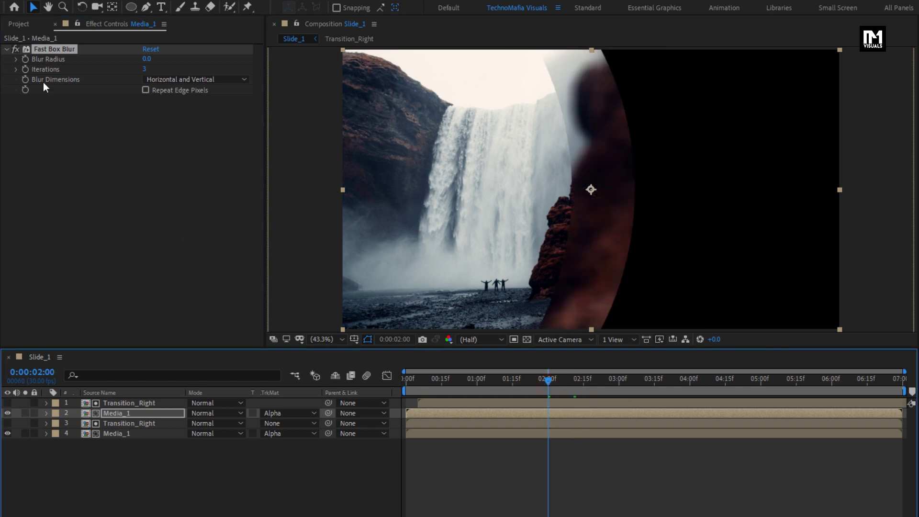
pyautogui.click(26, 59)
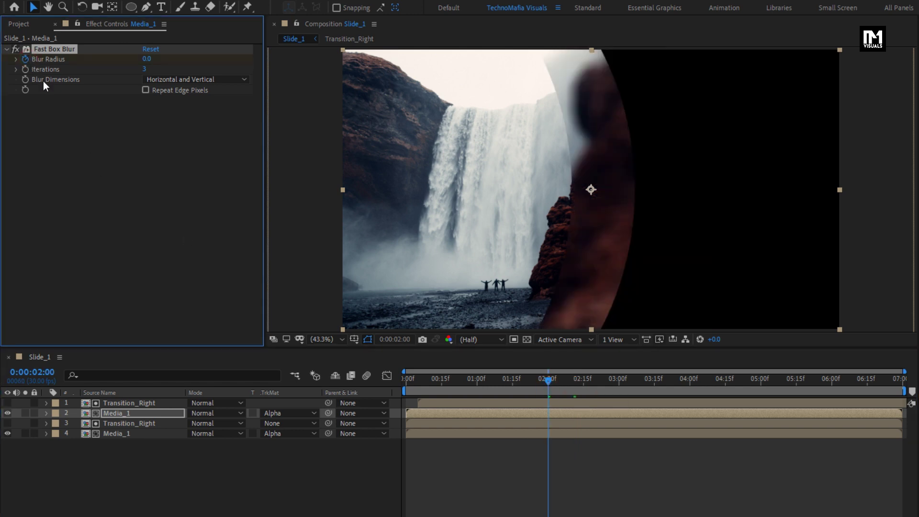
# Keyframe the upper Media_1's Blur Radius at 20 at 0:00:00:00, set Iterations to 1, turn on Repeat Edge Pixels, and preview.
pyautogui.moveTo(410, 381); pyautogui.dragTo(404, 387)
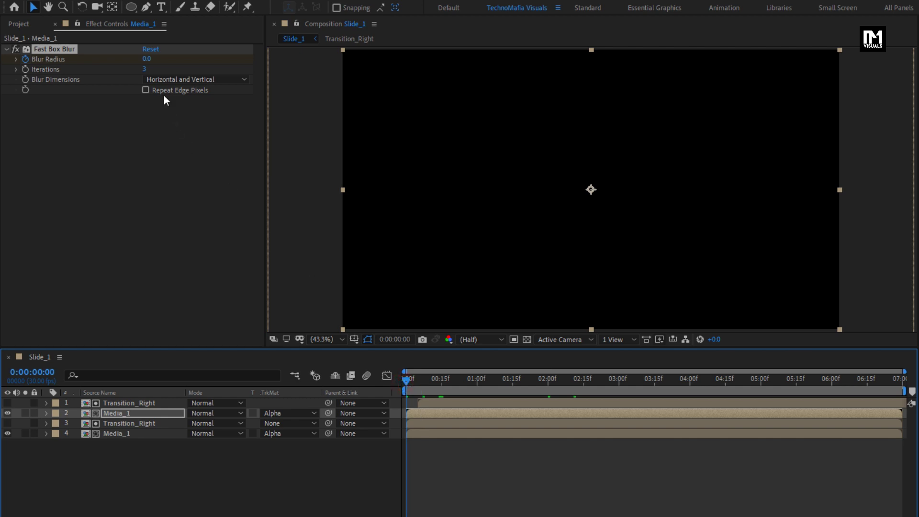
pyautogui.click(146, 60)
pyautogui.write('20')
pyautogui.press('Return')
pyautogui.click(144, 70)
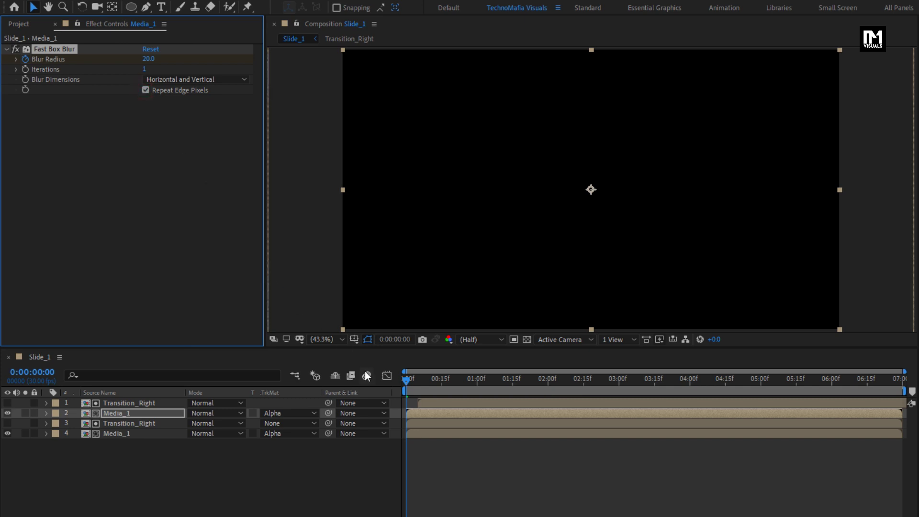
pyautogui.moveTo(404, 379); pyautogui.dragTo(631, 376)
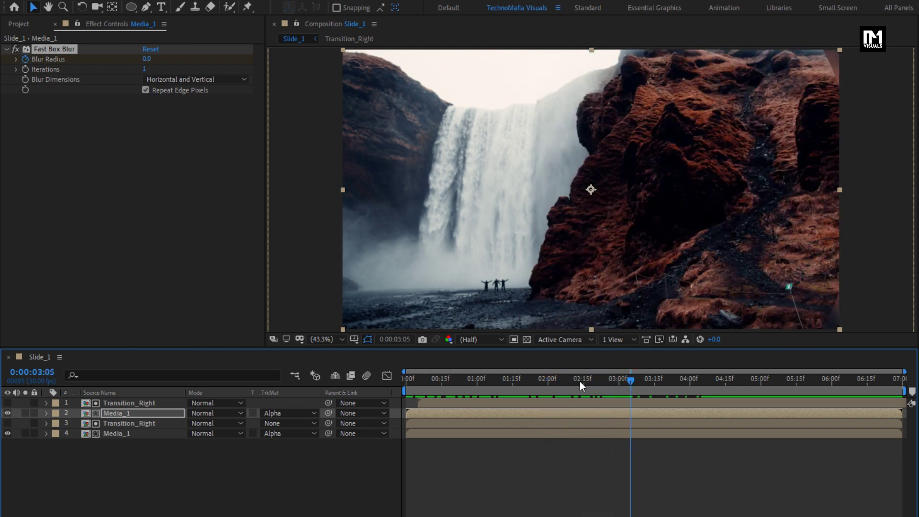
# Add a null object to Slide_1 and select the bottom Media_1 layer.
pyautogui.click(215, 464)
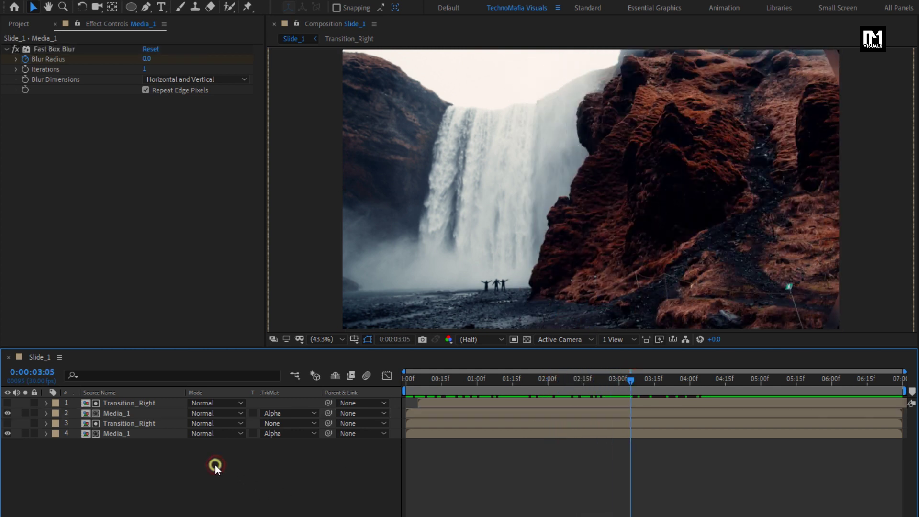
pyautogui.rightClick(215, 465)
pyautogui.moveTo(236, 335)
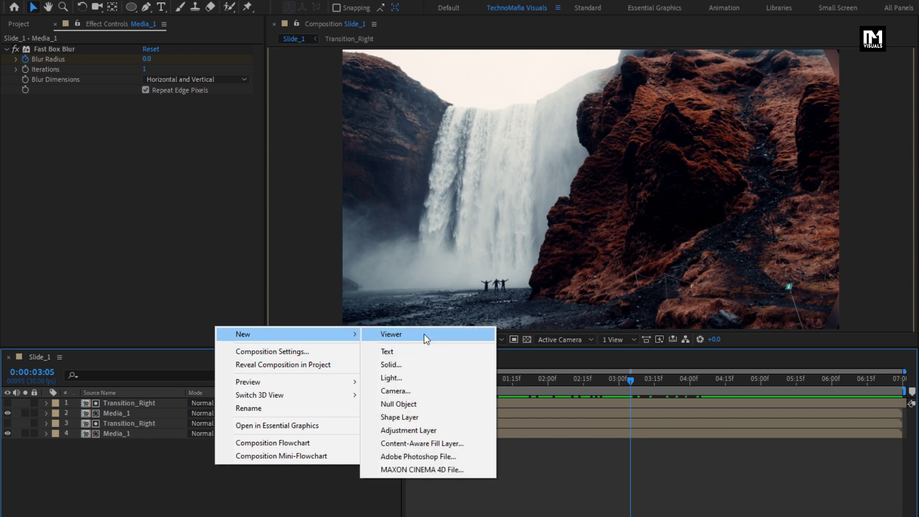
pyautogui.click(415, 404)
pyautogui.click(128, 445)
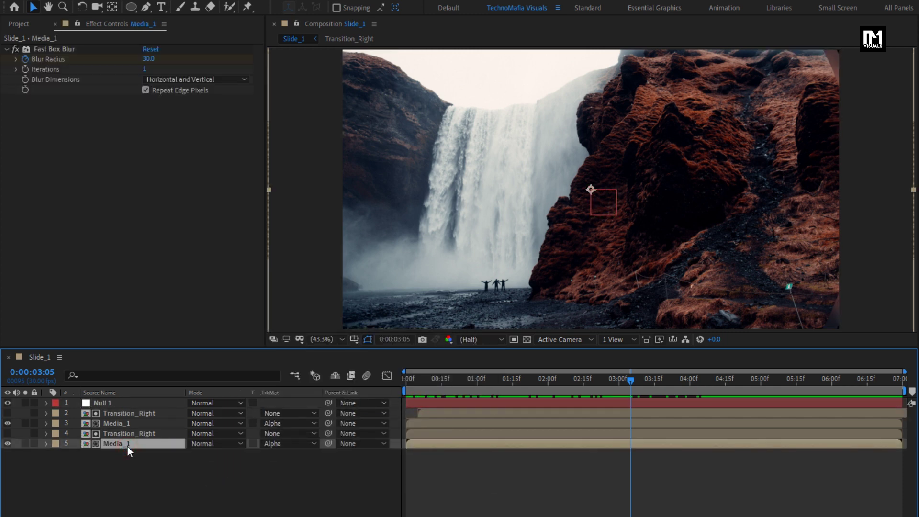
# Parent both Media_1 layers in Slide_1 to the Null 1 layer.
pyautogui.keyDown('ctrl'); pyautogui.click(124, 424); pyautogui.keyUp('ctrl')
pyautogui.click(346, 422)
pyautogui.click(363, 452)
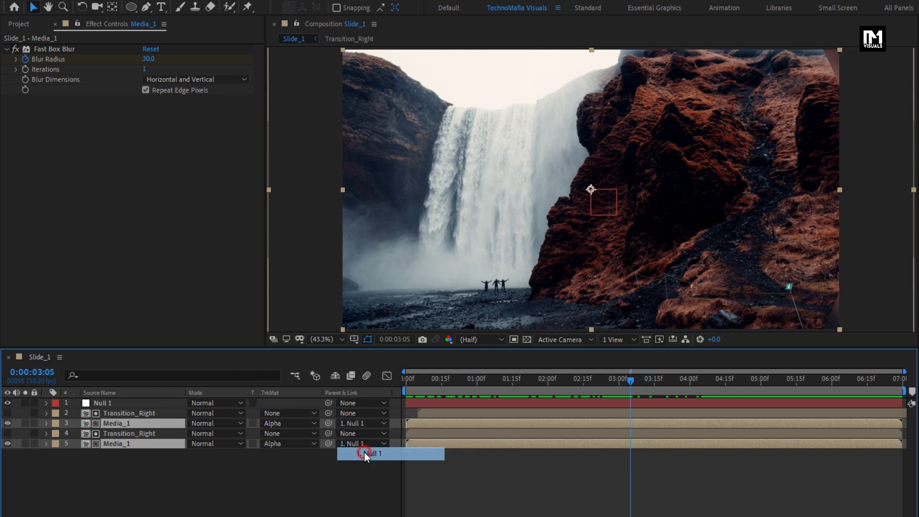
# Keyframe Null 1's Scale at 100% at 0:00:00:00 and at 115% at 0:00:06:29.
pyautogui.click(112, 405)
pyautogui.press('s')
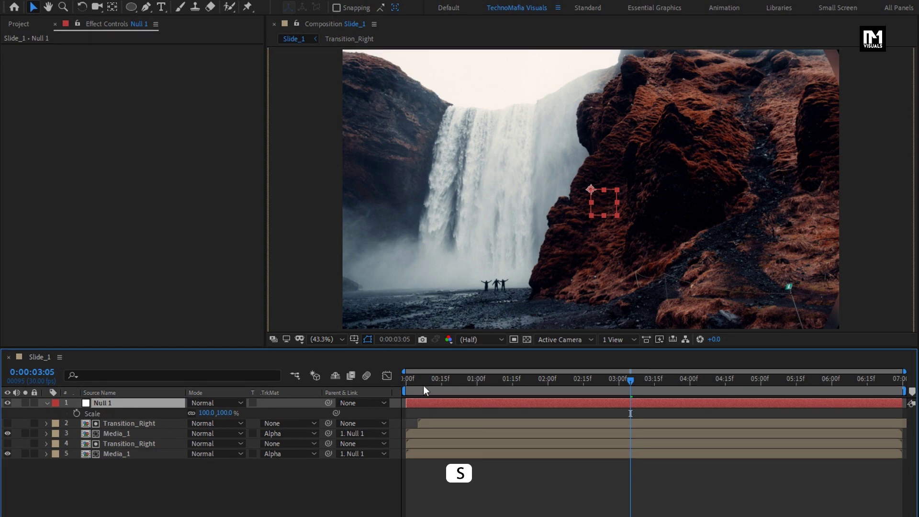
pyautogui.moveTo(422, 392); pyautogui.dragTo(397, 378)
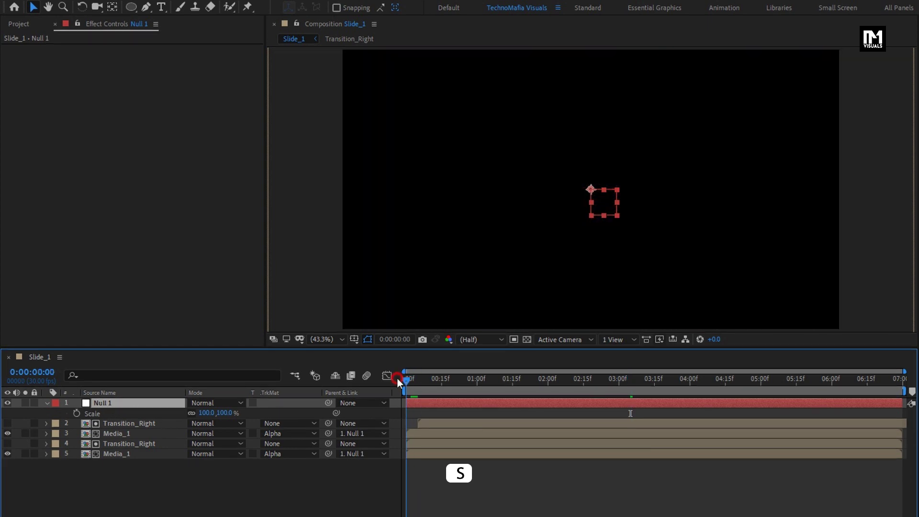
pyautogui.click(77, 413)
pyautogui.moveTo(406, 385); pyautogui.dragTo(900, 386)
pyautogui.click(223, 413)
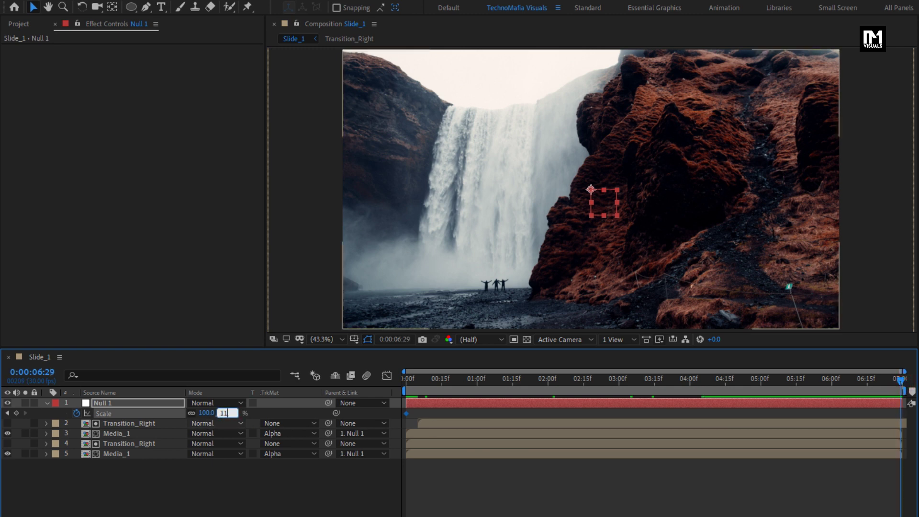
pyautogui.write('115')
pyautogui.press('Return')
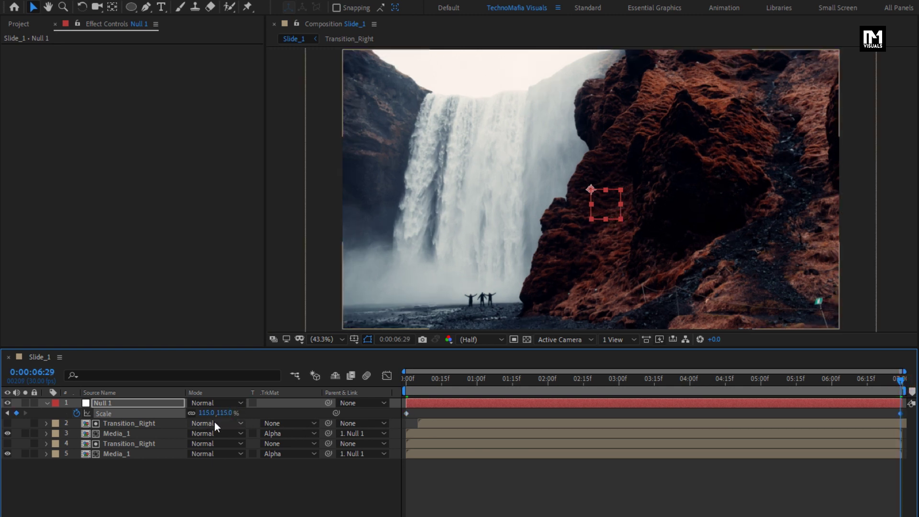
# Preview the slide's zoom from the start, collapse Null 1's properties and scrub to 0:00:03:07.
pyautogui.click(403, 379)
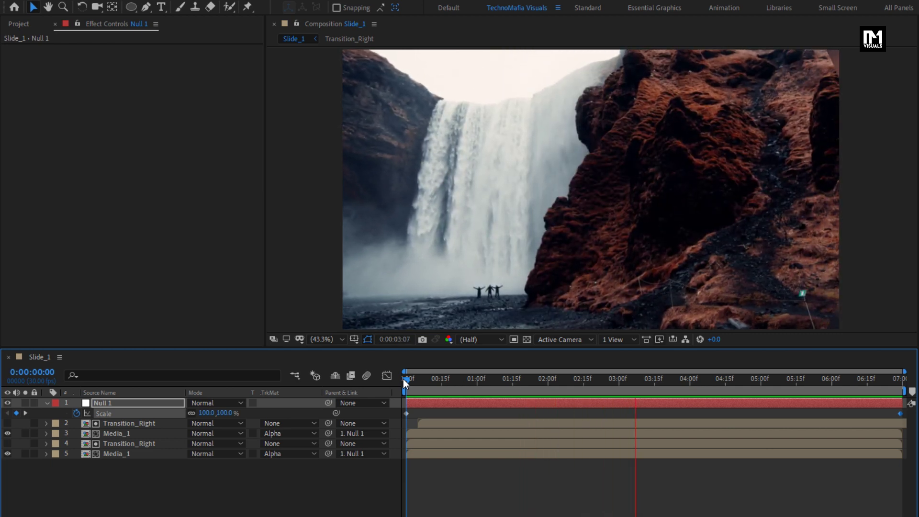
pyautogui.press('space')
pyautogui.moveTo(406, 379); pyautogui.dragTo(548, 382)
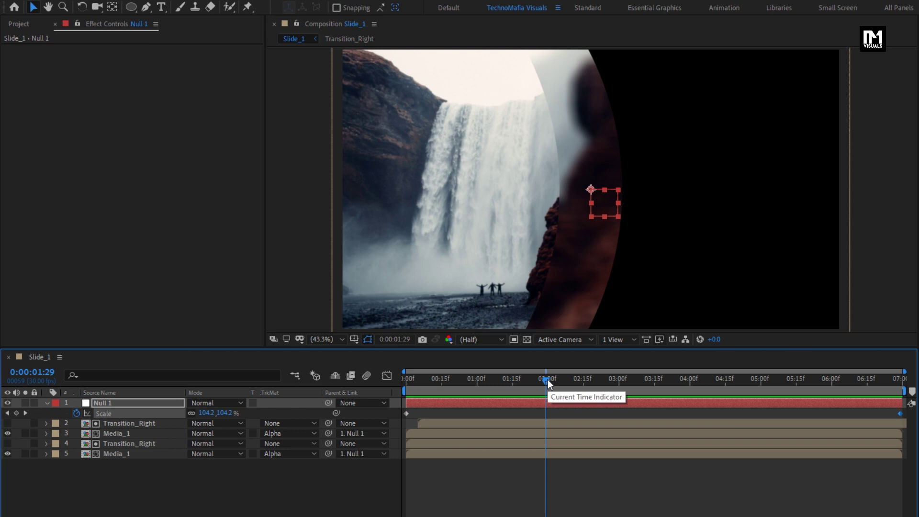
pyautogui.click(47, 403)
pyautogui.moveTo(547, 381); pyautogui.dragTo(635, 375)
# Duplicate the upper Transition_Right and Media_1 layer pair in Slide_1.
pyautogui.hotkey('ctrl', 'd')
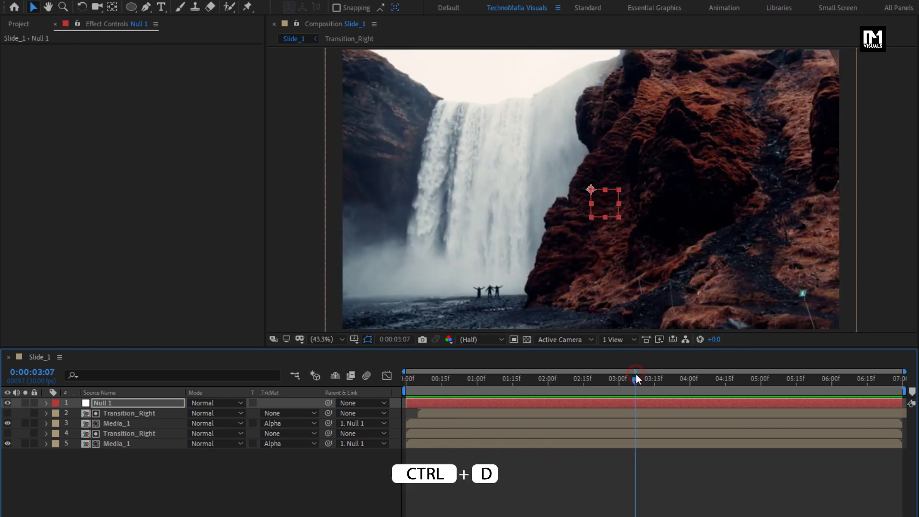
pyautogui.click(119, 422)
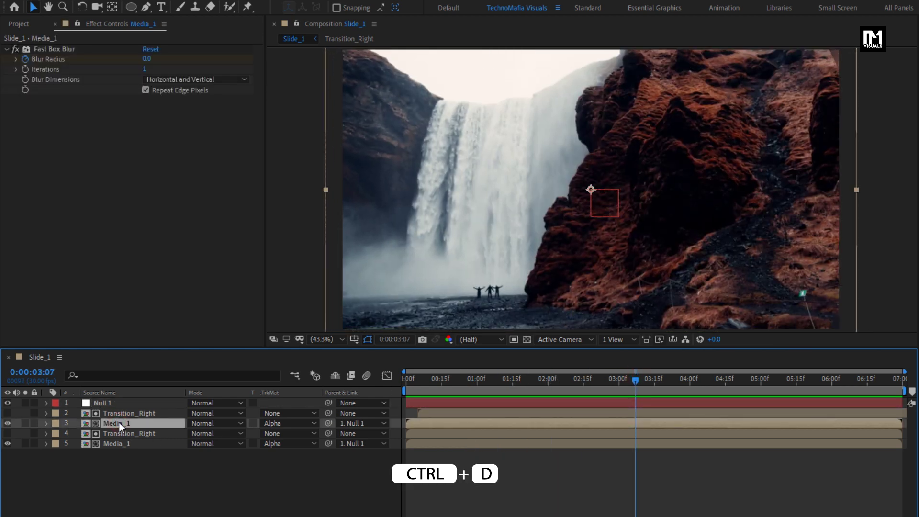
pyautogui.keyDown('ctrl'); pyautogui.click(117, 416); pyautogui.keyUp('ctrl')
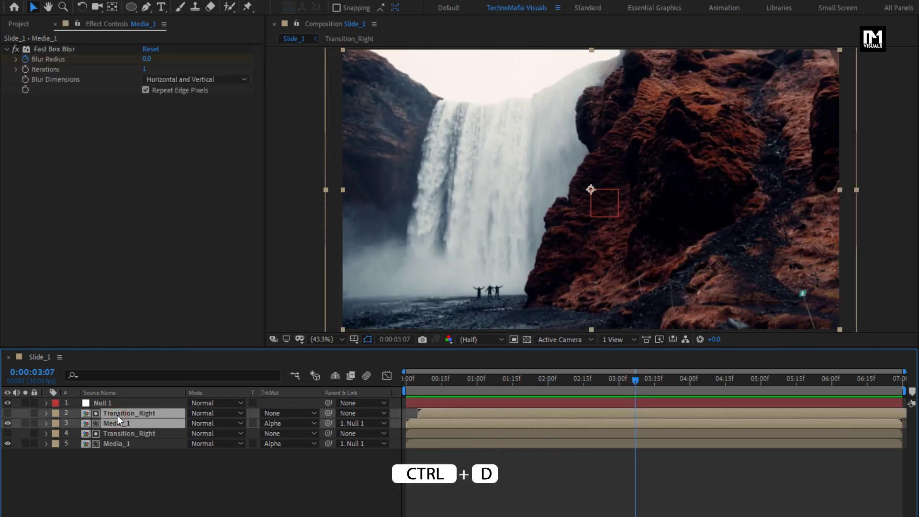
pyautogui.hotkey('ctrl', 'd')
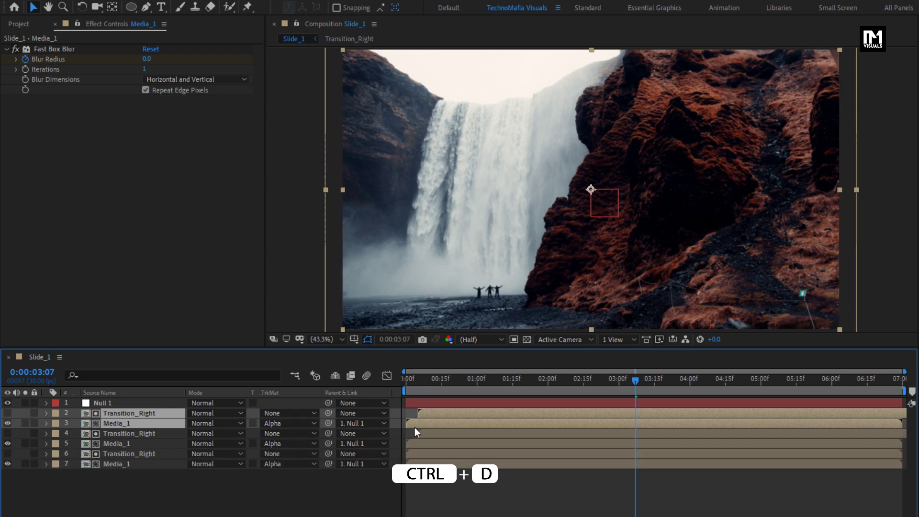
pyautogui.click(379, 503)
# Shift the top Transition_Right layer to start at about 0:00:00:10, and scrub the reveal up to 0:00:02:06.
pyautogui.click(427, 413)
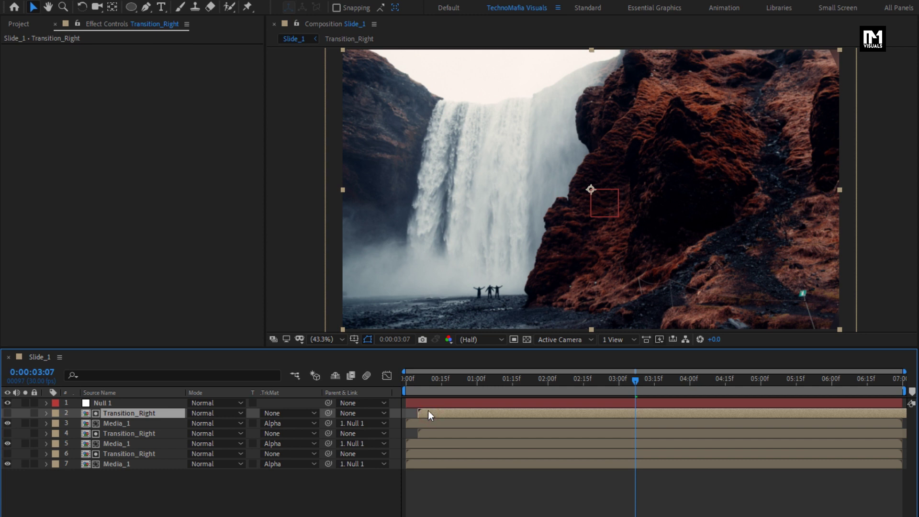
pyautogui.moveTo(421, 383); pyautogui.dragTo(431, 381)
pyautogui.moveTo(436, 412); pyautogui.dragTo(560, 378)
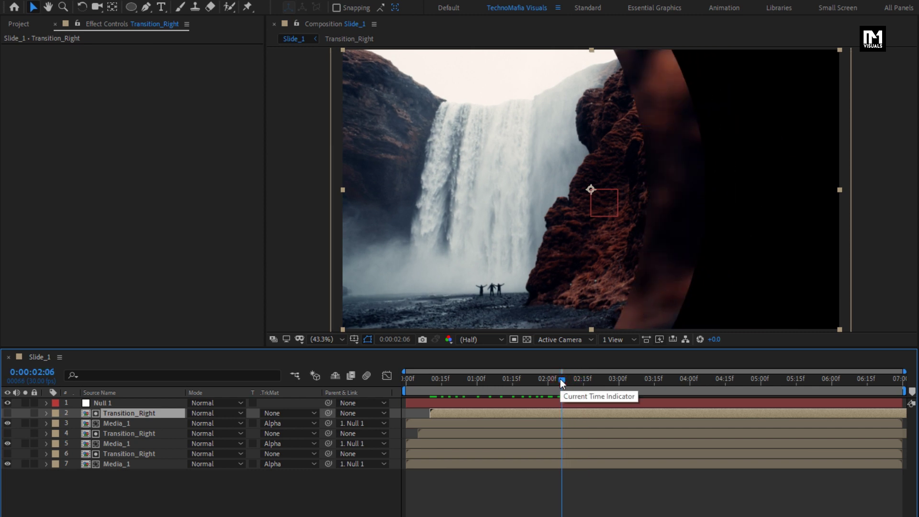
# Set the middle Media_1 layer's Scale to 120% and scrub through the reveal up to 0:00:04:02.
pyautogui.click(128, 444)
pyautogui.press('s')
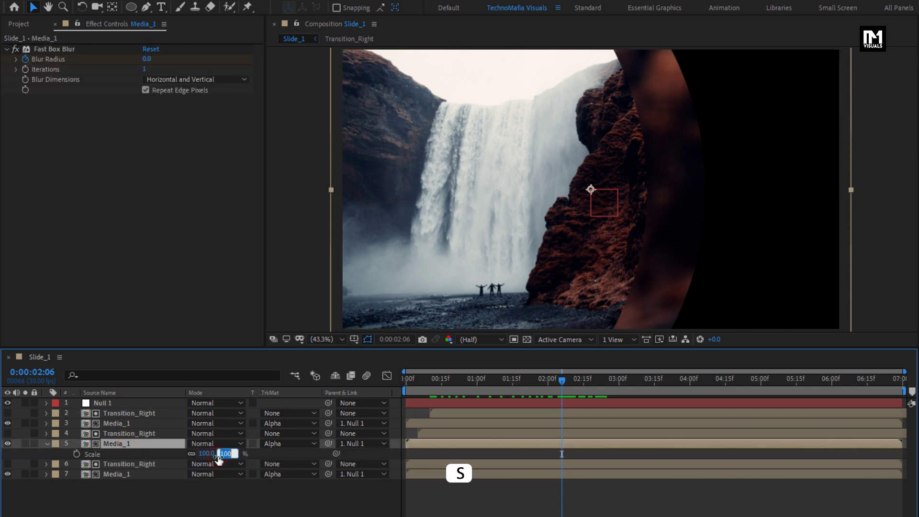
pyautogui.write('120')
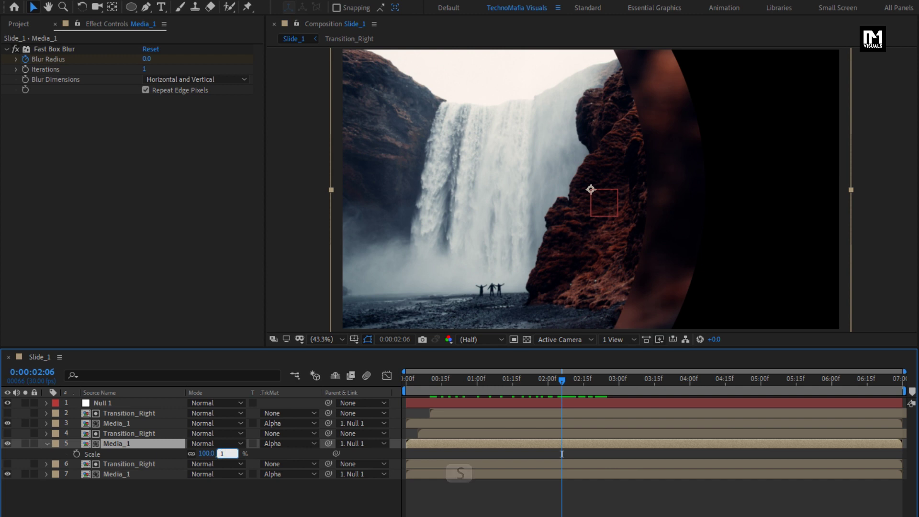
pyautogui.press('Return')
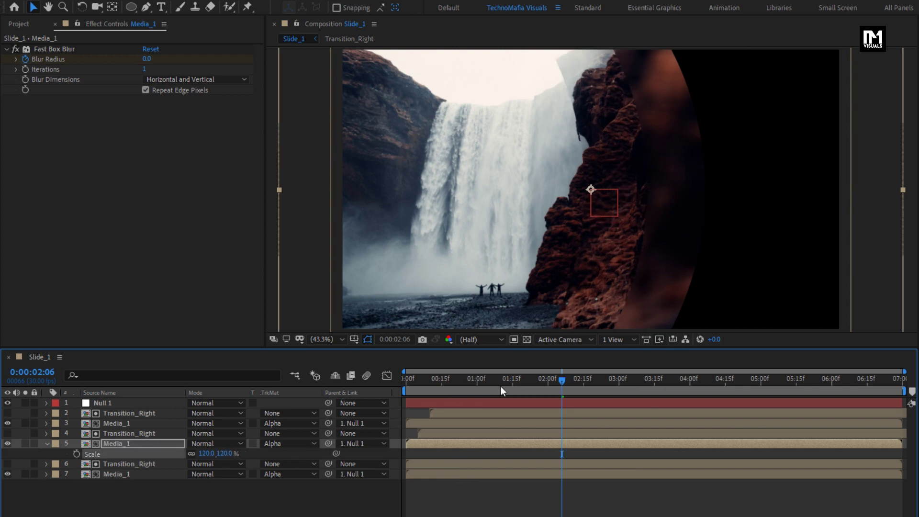
pyautogui.moveTo(561, 381); pyautogui.dragTo(681, 362)
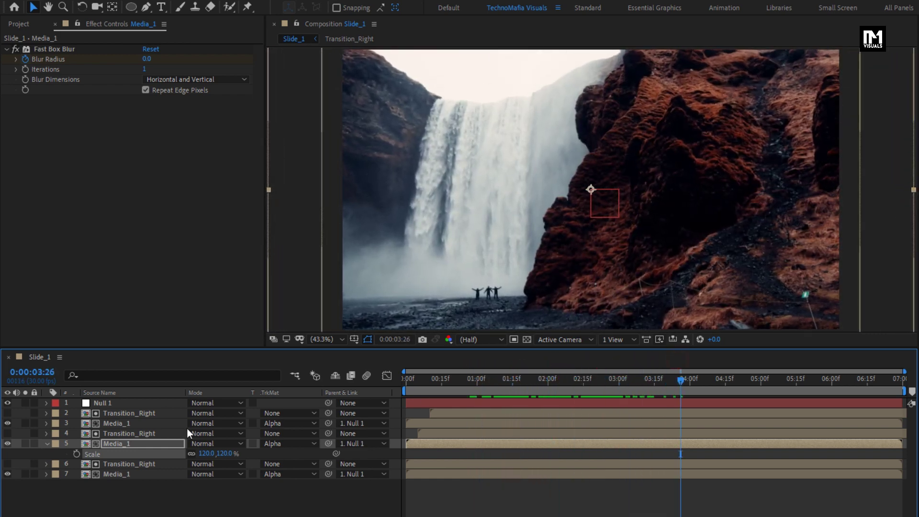
pyautogui.click(48, 444)
pyautogui.moveTo(489, 381); pyautogui.dragTo(695, 378)
# Duplicate the Media_1 composition three times in the project and open Media_4, Media_3 and Media_2.
pyautogui.click(20, 24)
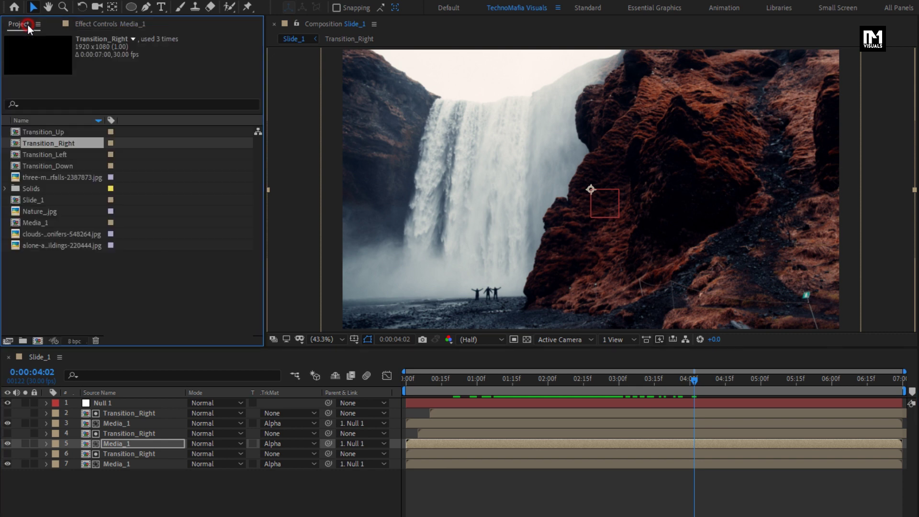
pyautogui.click(32, 199)
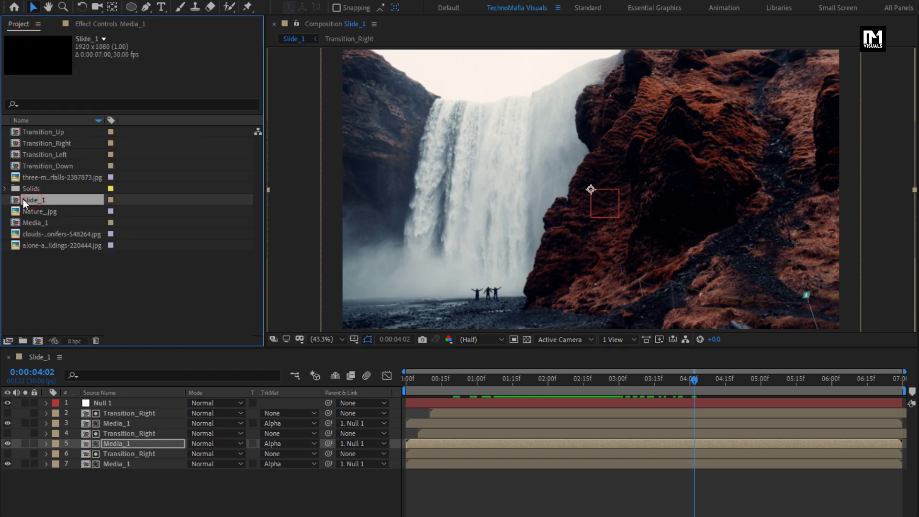
pyautogui.click(35, 225)
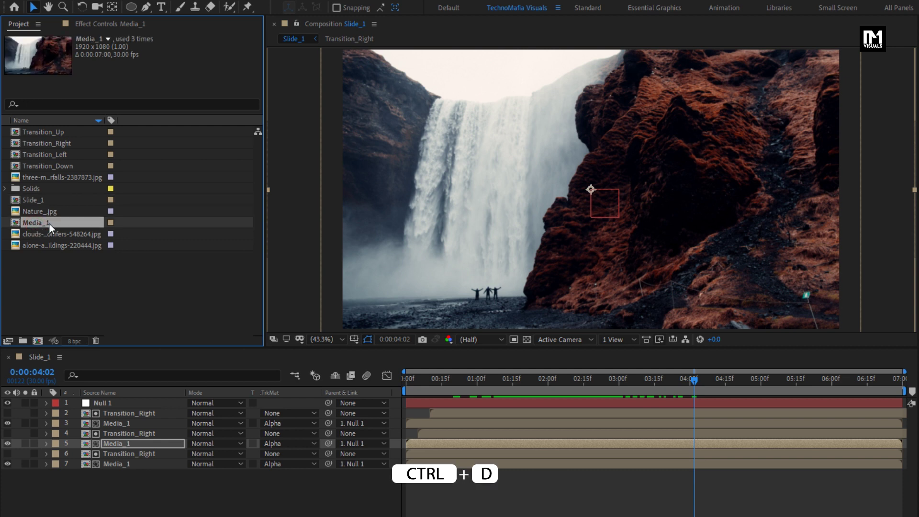
pyautogui.hotkey('ctrl', 'd')
pyautogui.hotkey('ctrl', 'd')
pyautogui.hotkey('ctrl', 'd')
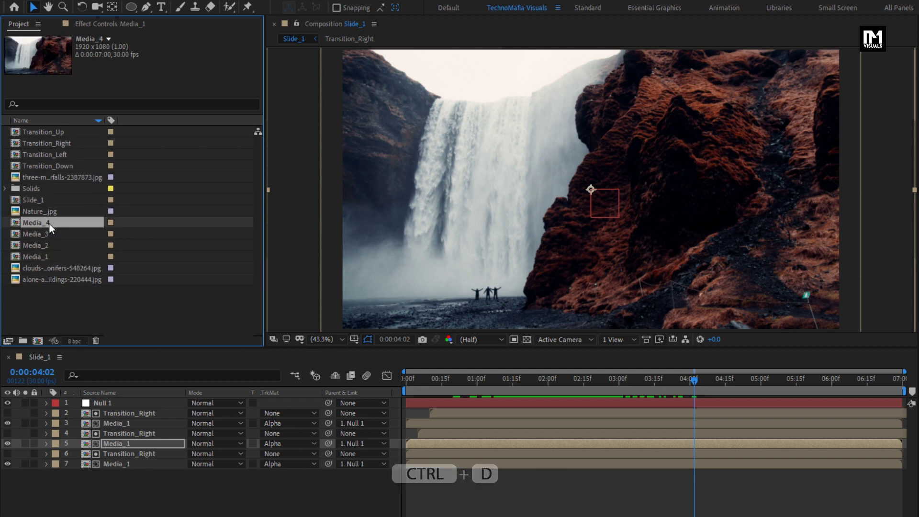
pyautogui.doubleClick(48, 224)
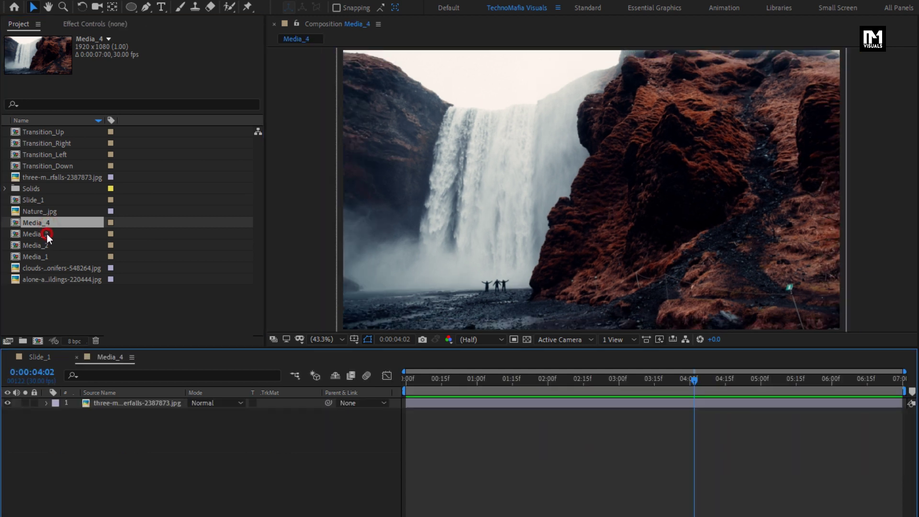
pyautogui.doubleClick(49, 234)
pyautogui.doubleClick(46, 245)
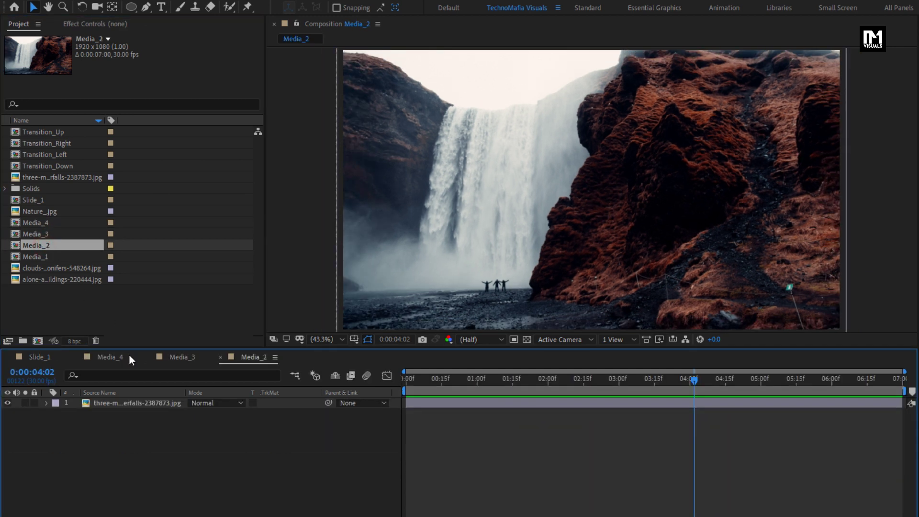
# Replace the waterfall image in Media_2 with alone-architecture-buildings-220444.jpg and set its Scale to 98%.
pyautogui.click(148, 404)
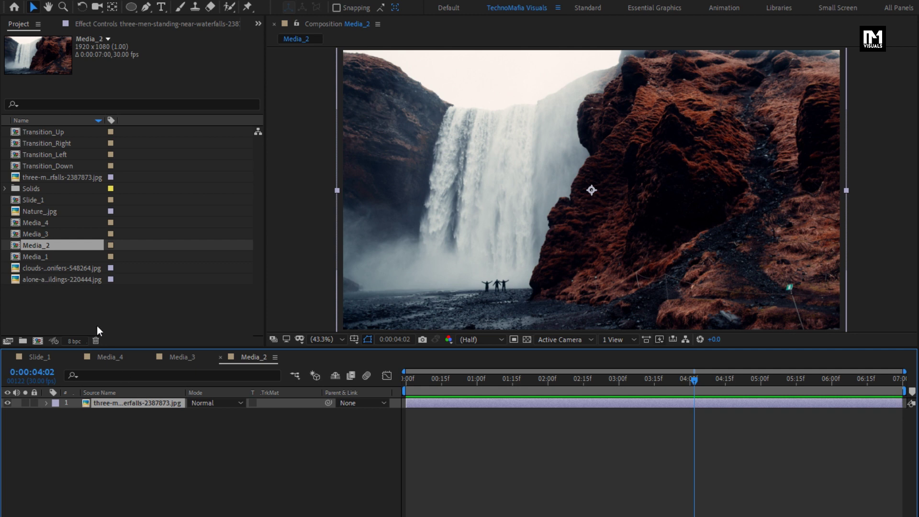
pyautogui.click(59, 280)
pyautogui.moveTo(58, 279); pyautogui.dragTo(122, 400)
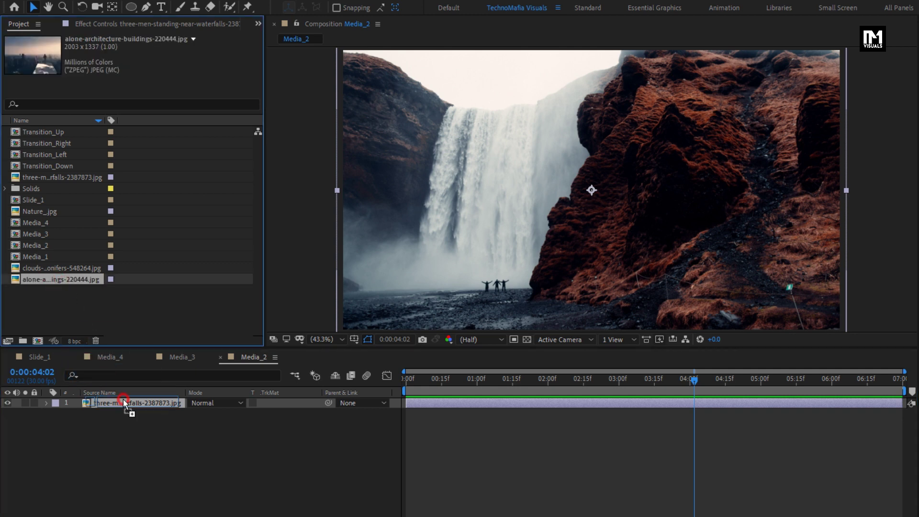
pyautogui.press('s')
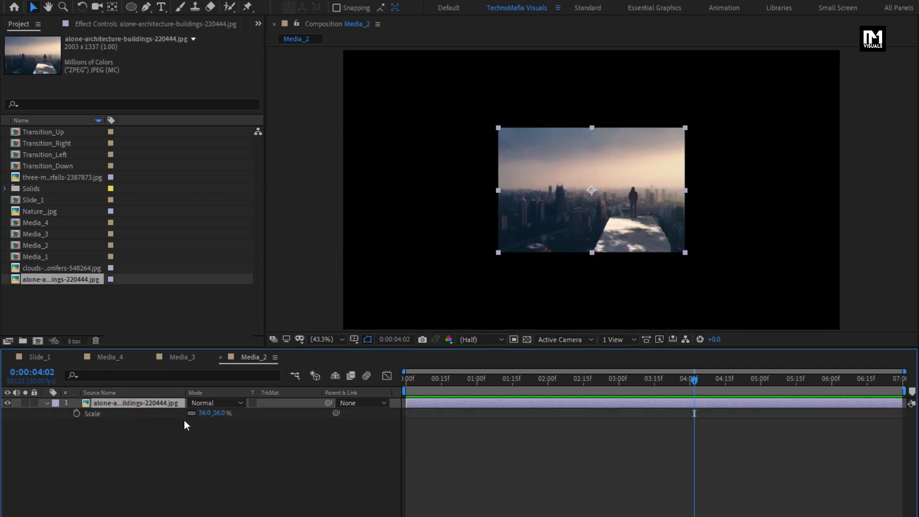
pyautogui.moveTo(219, 414); pyautogui.dragTo(258, 414)
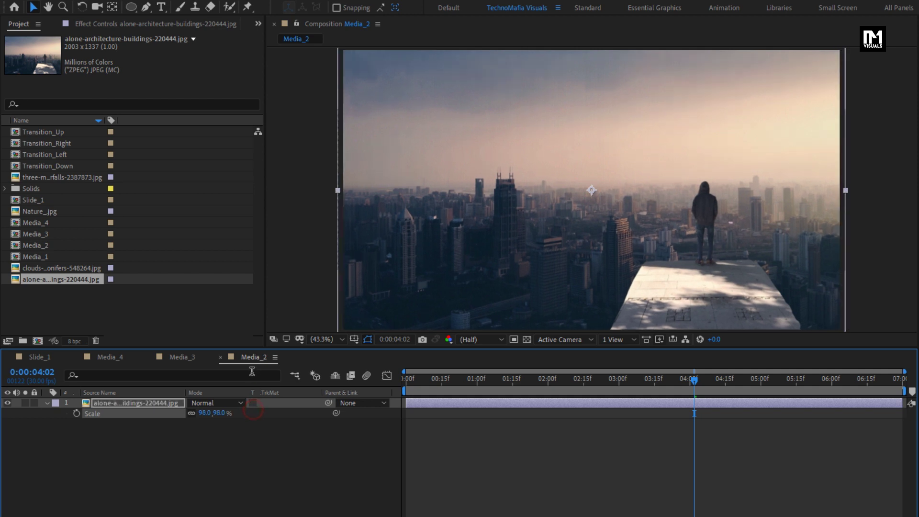
# In Media_3, delete the waterfall image, add clouds-cold-conifers-548264.jpg and set its Scale to 28%.
pyautogui.click(193, 359)
pyautogui.click(136, 405)
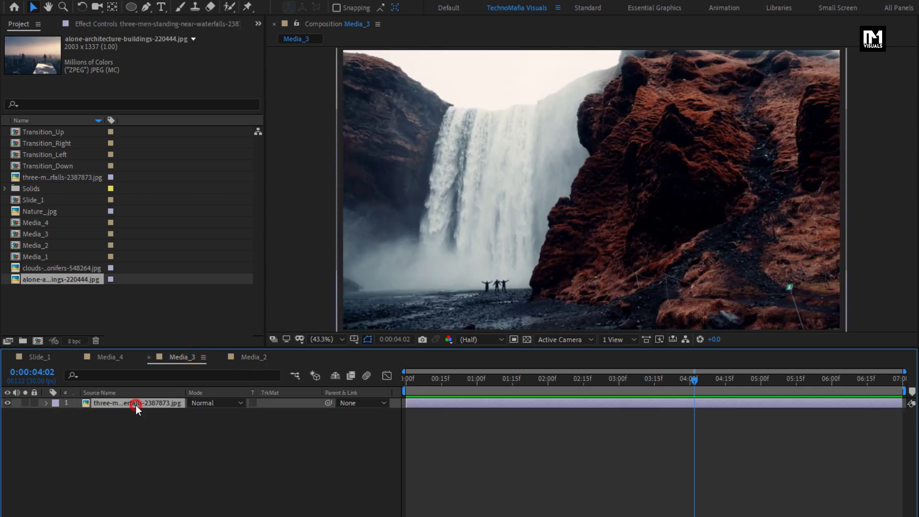
pyautogui.press('Delete')
pyautogui.moveTo(64, 268); pyautogui.dragTo(149, 467)
pyautogui.press('s')
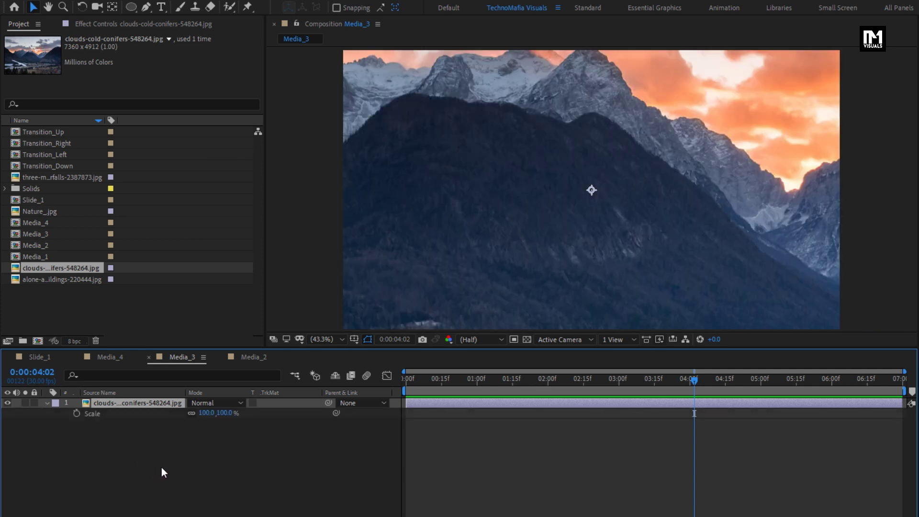
pyautogui.moveTo(206, 413); pyautogui.dragTo(187, 420)
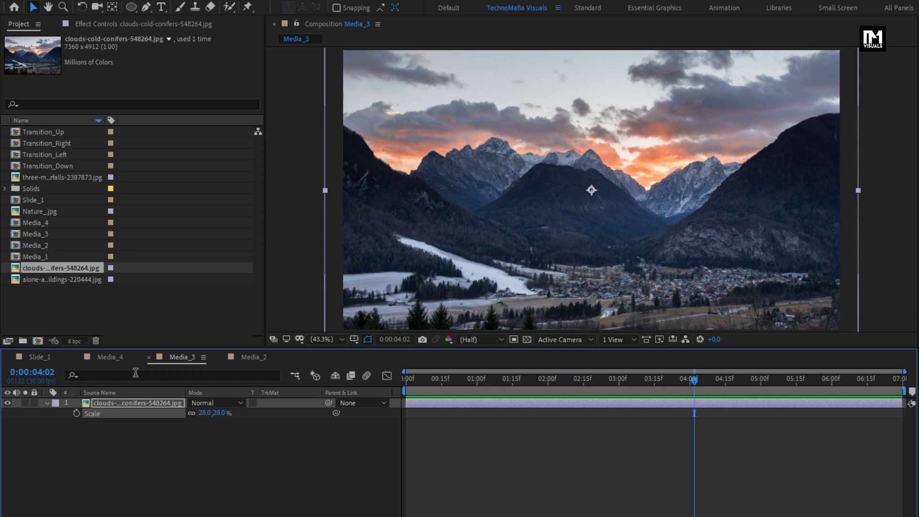
# In Media_4, delete the waterfall image, add Nature_.jpg and set its Scale to 50%.
pyautogui.click(108, 357)
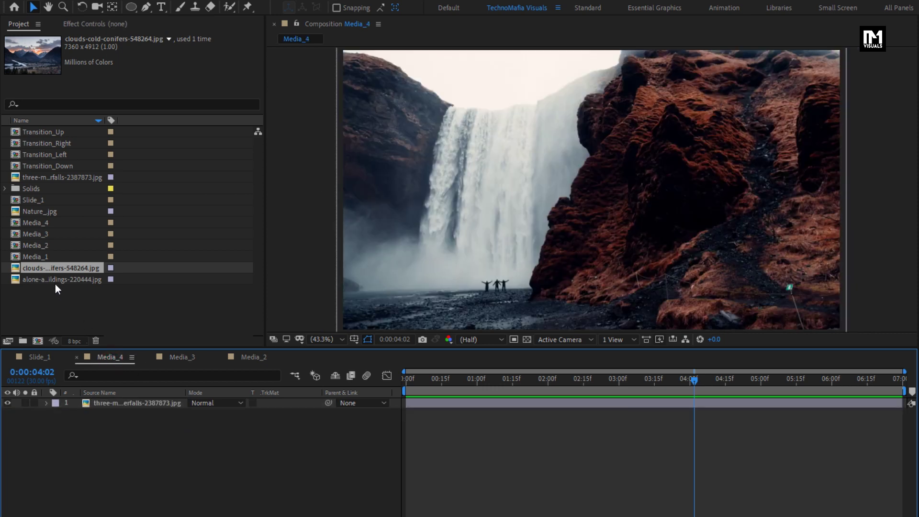
pyautogui.click(40, 177)
pyautogui.click(38, 212)
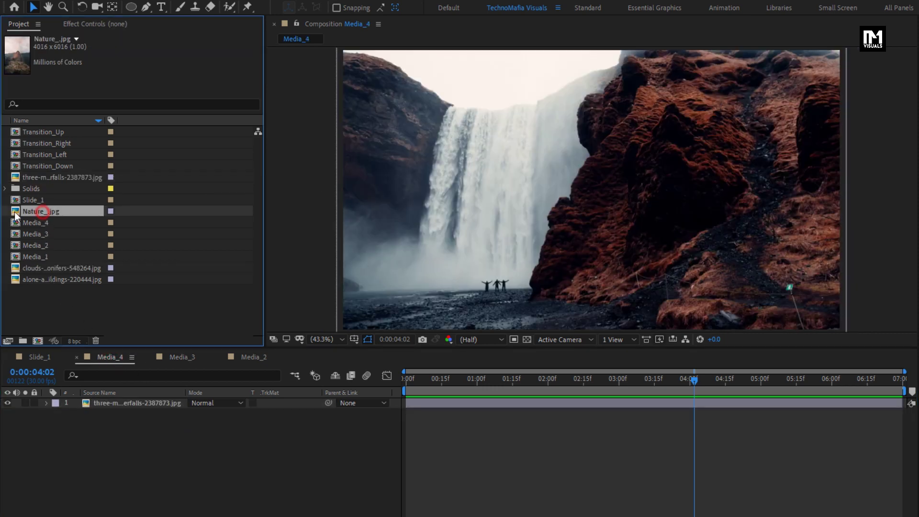
pyautogui.click(142, 404)
pyautogui.press('Delete')
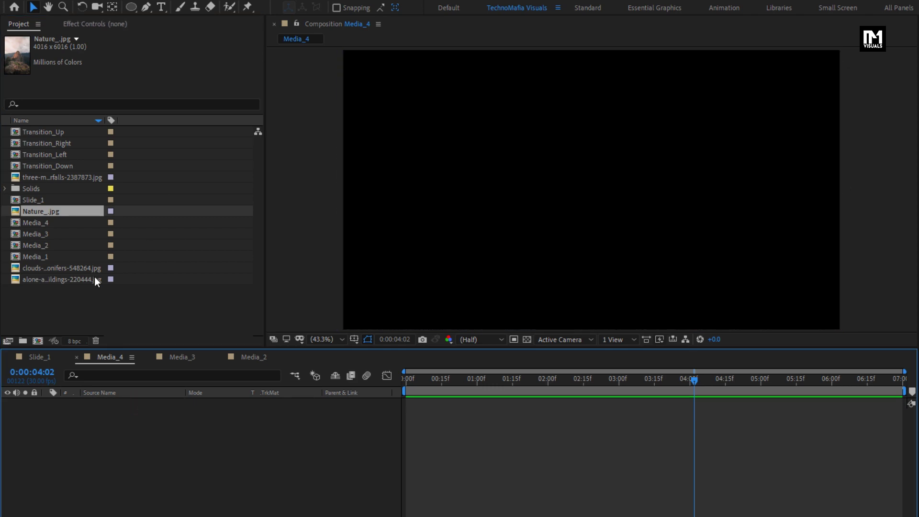
pyautogui.moveTo(66, 214); pyautogui.dragTo(131, 419)
pyautogui.press('s')
pyautogui.moveTo(223, 416); pyautogui.dragTo(200, 415)
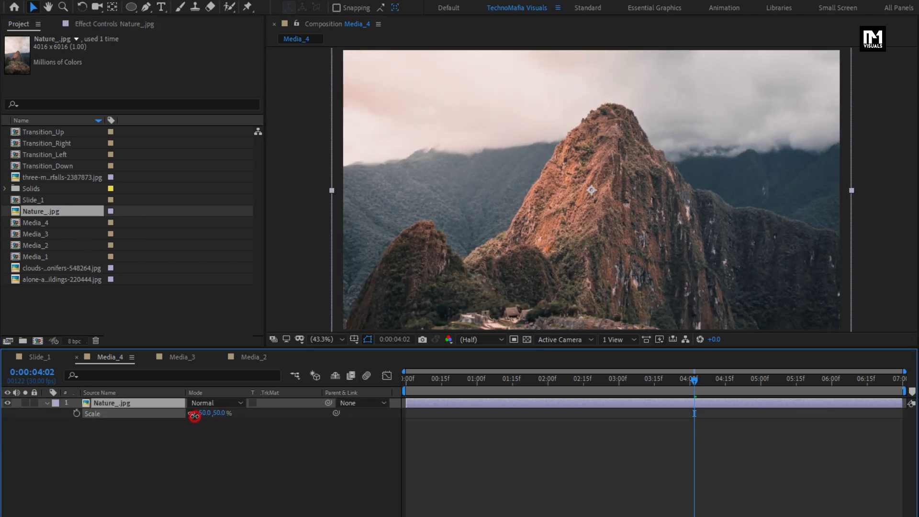
pyautogui.click(47, 403)
pyautogui.click(92, 450)
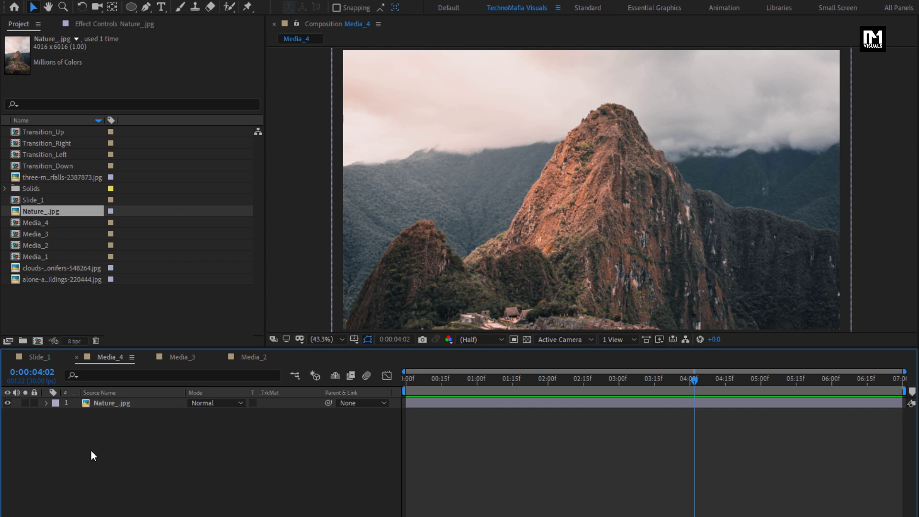
# Duplicate the Slide_1 composition three times in the project and open Slide_2, Slide_3 and Slide_4.
pyautogui.hotkey('ctrl', 'd')
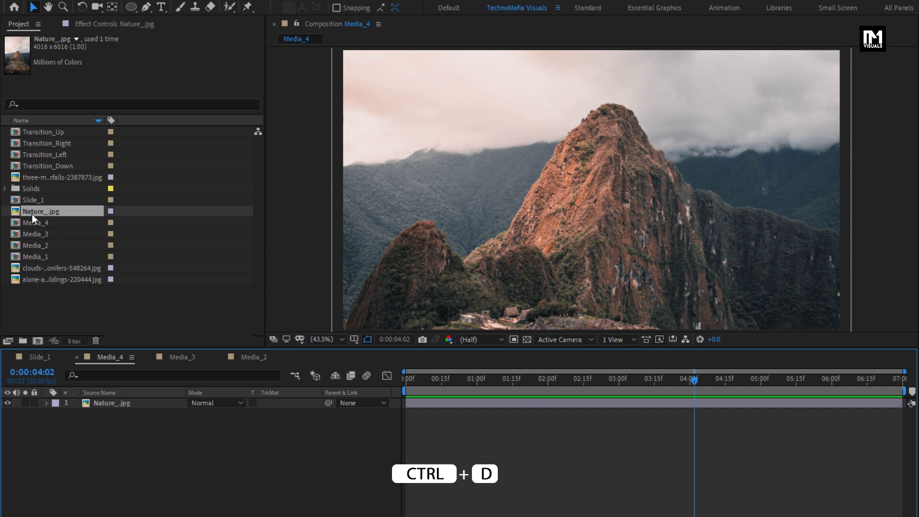
pyautogui.click(31, 199)
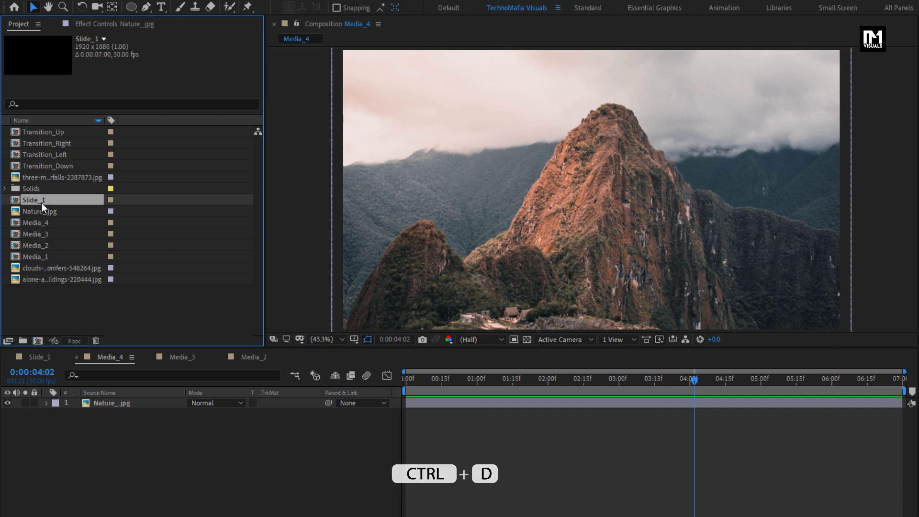
pyautogui.hotkey('ctrl', 'd')
pyautogui.hotkey('ctrl', 'd')
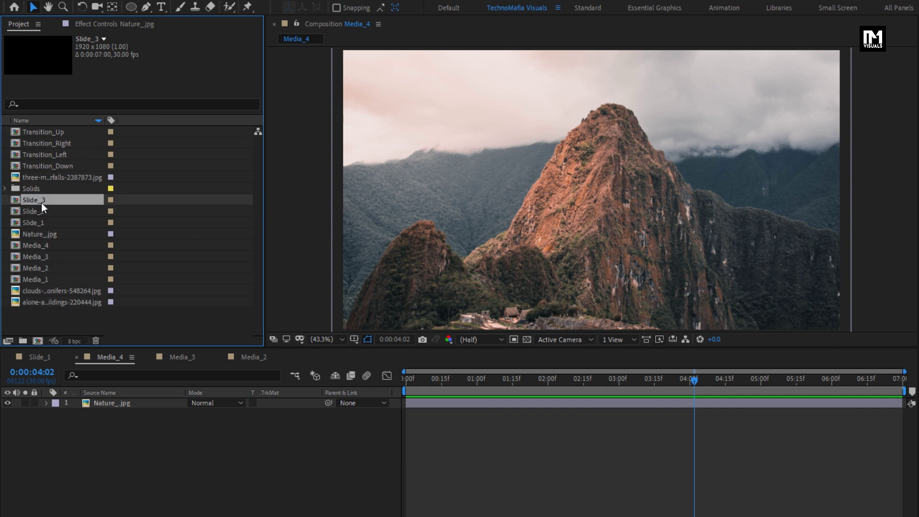
pyautogui.hotkey('ctrl', 'd')
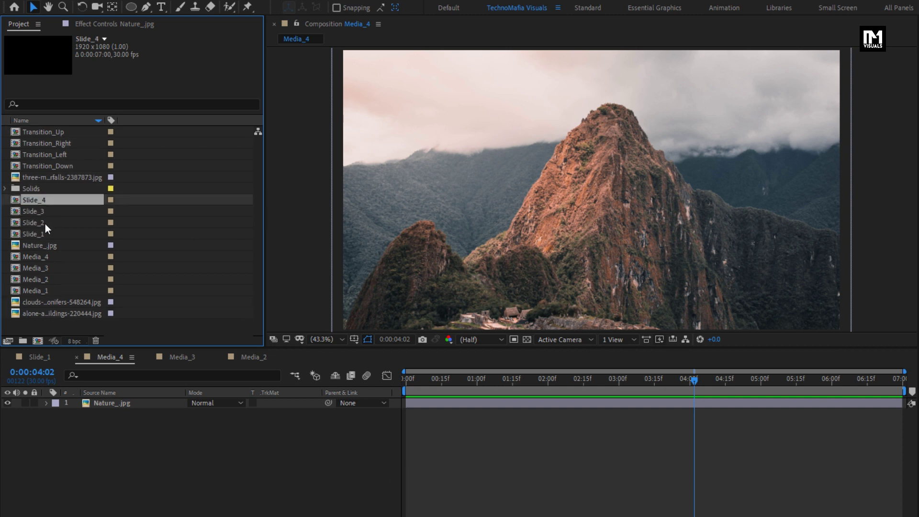
pyautogui.doubleClick(46, 223)
pyautogui.doubleClick(40, 213)
pyautogui.doubleClick(34, 201)
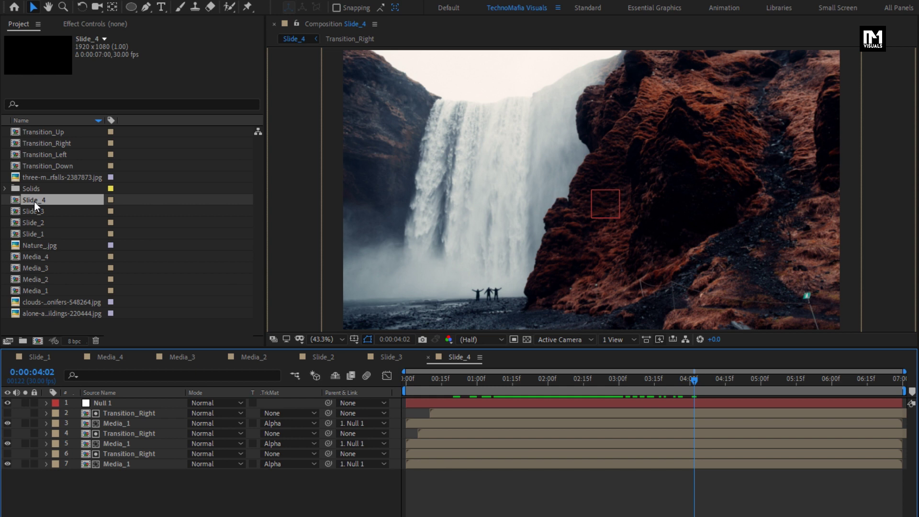
# In Slide_4, replace the source of all three Media_1 layers with the Media_4 composition.
pyautogui.click(123, 464)
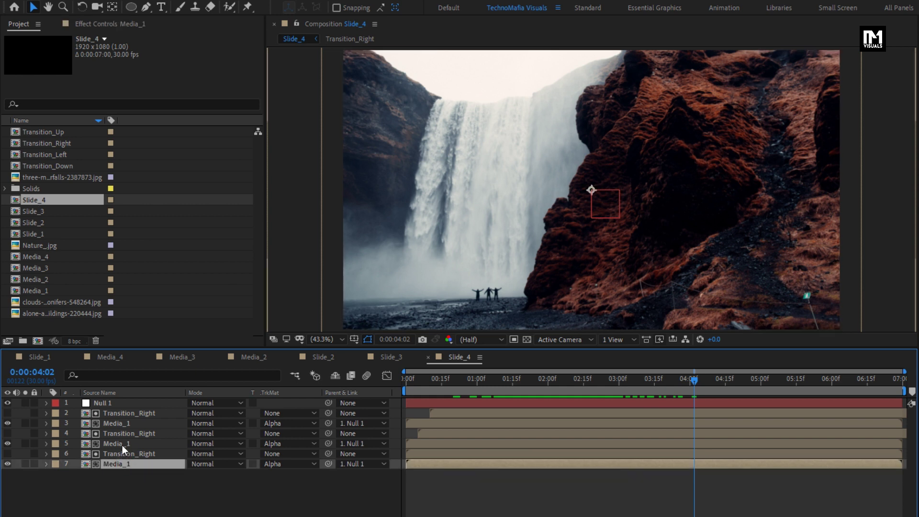
pyautogui.keyDown('ctrl'); pyautogui.click(123, 444); pyautogui.keyUp('ctrl')
pyautogui.keyDown('ctrl'); pyautogui.click(116, 423); pyautogui.keyUp('ctrl')
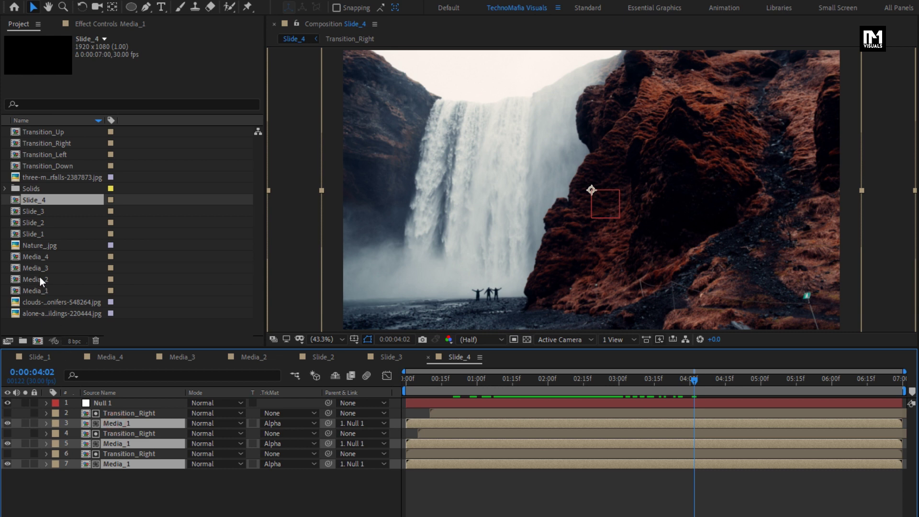
pyautogui.click(35, 257)
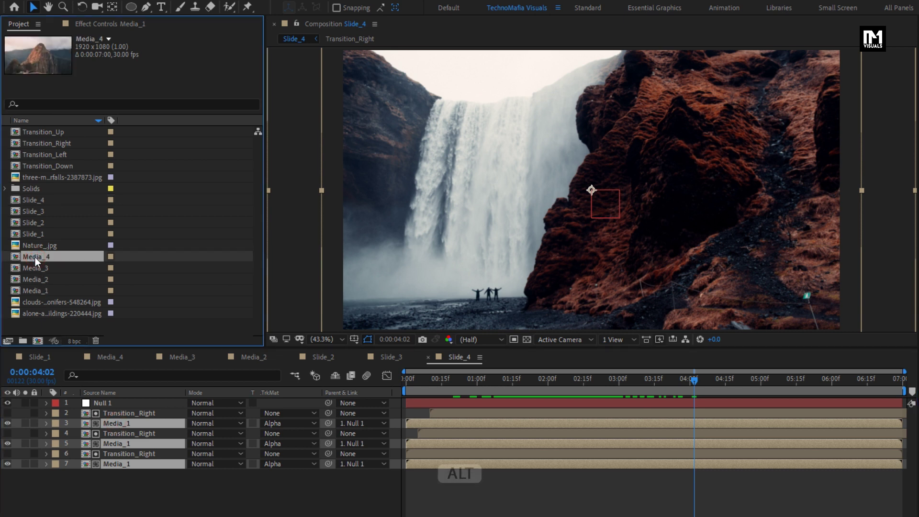
pyautogui.moveTo(41, 258)
pyautogui.mouseDown()
pyautogui.moveTo(72, 259)
pyautogui.moveTo(136, 421)
pyautogui.mouseUp()
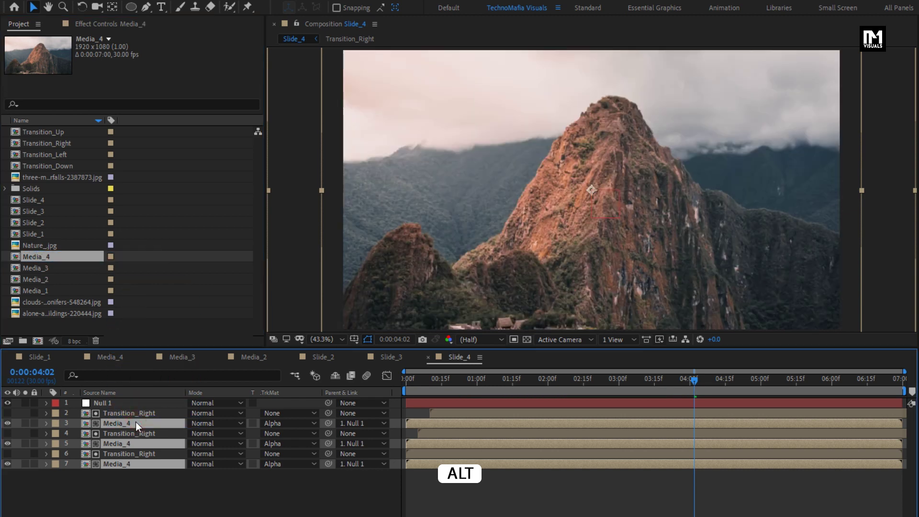
pyautogui.moveTo(594, 381)
pyautogui.mouseDown()
pyautogui.moveTo(457, 381)
pyautogui.moveTo(594, 374)
pyautogui.mouseUp()
pyautogui.click(146, 486)
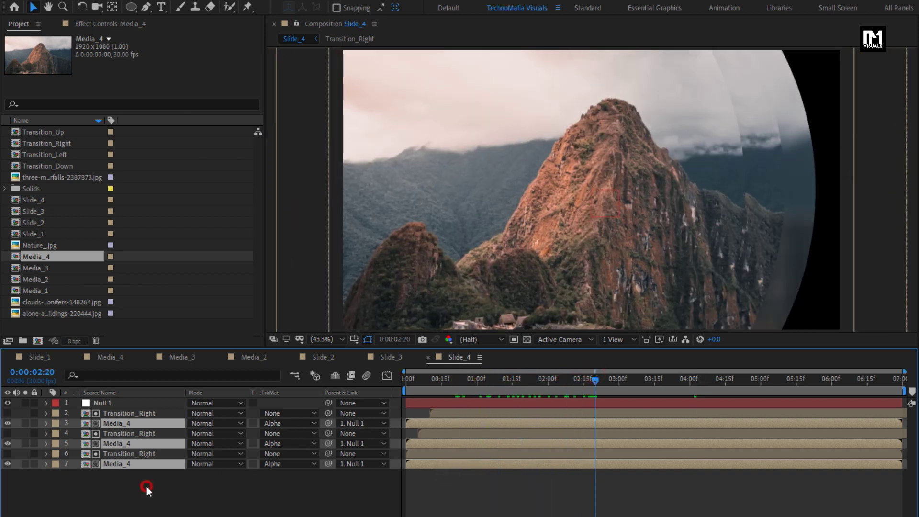
# In Slide_4, replace the three Transition_Right matte layers with Transition_Down and preview the reveal.
pyautogui.click(132, 453)
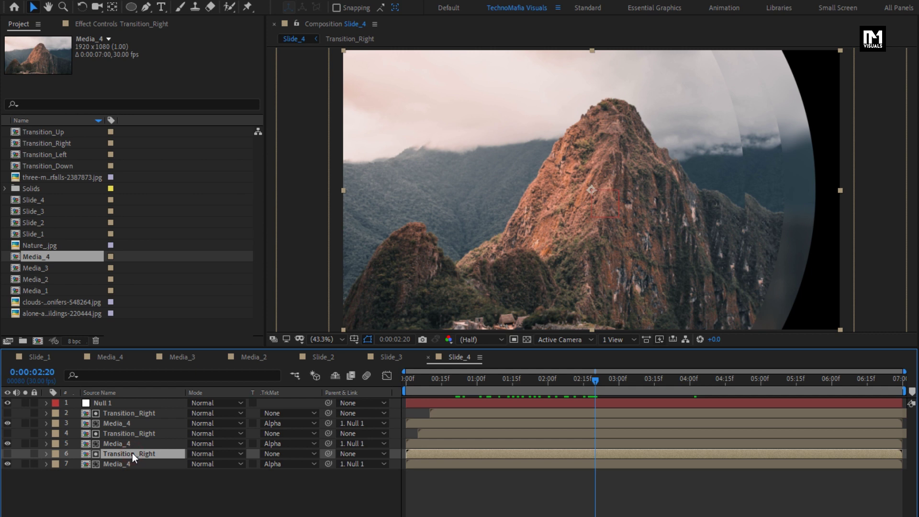
pyautogui.keyDown('ctrl'); pyautogui.click(130, 432); pyautogui.keyUp('ctrl')
pyautogui.keyDown('ctrl'); pyautogui.click(127, 414); pyautogui.keyUp('ctrl')
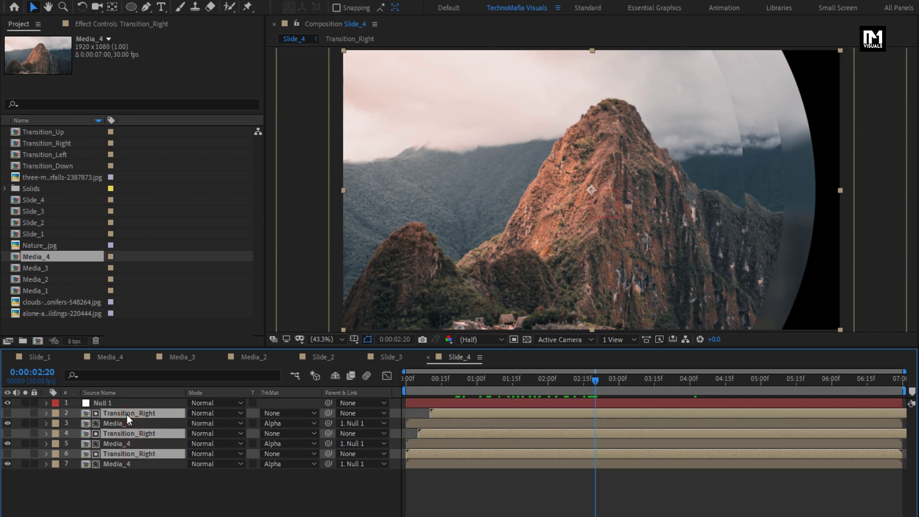
pyautogui.keyDown('alt'); pyautogui.click(49, 167); pyautogui.keyUp('alt')
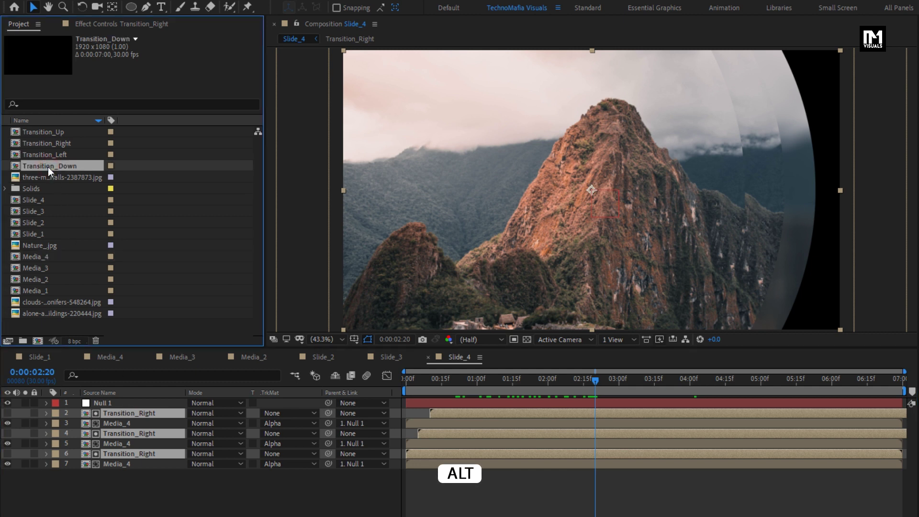
pyautogui.moveTo(44, 167); pyautogui.dragTo(135, 410)
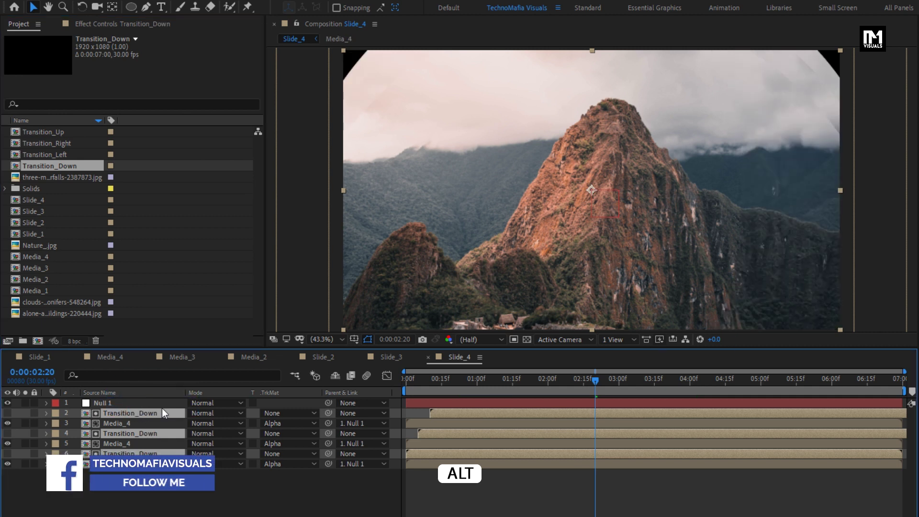
pyautogui.click(435, 386)
pyautogui.moveTo(435, 386); pyautogui.dragTo(638, 383)
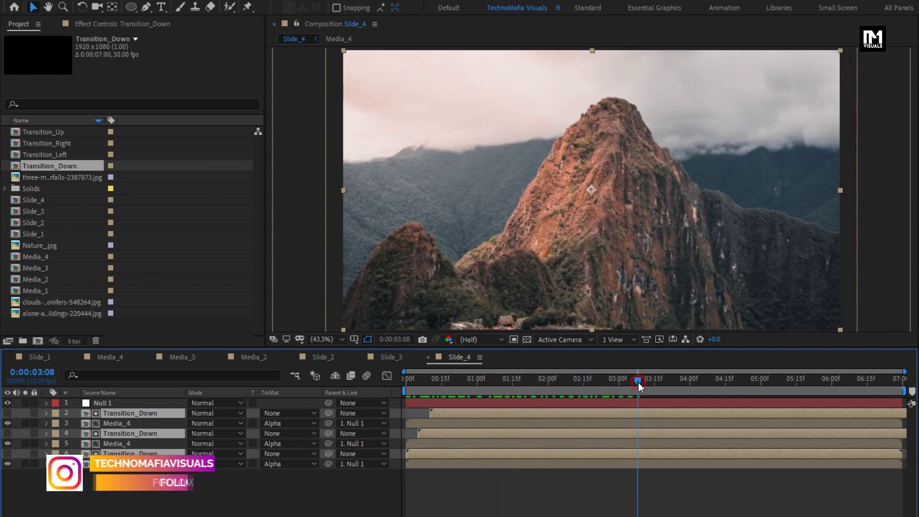
# In Slide_3, replace the source of all three Media_1 layers with the Media_3 composition.
pyautogui.click(386, 354)
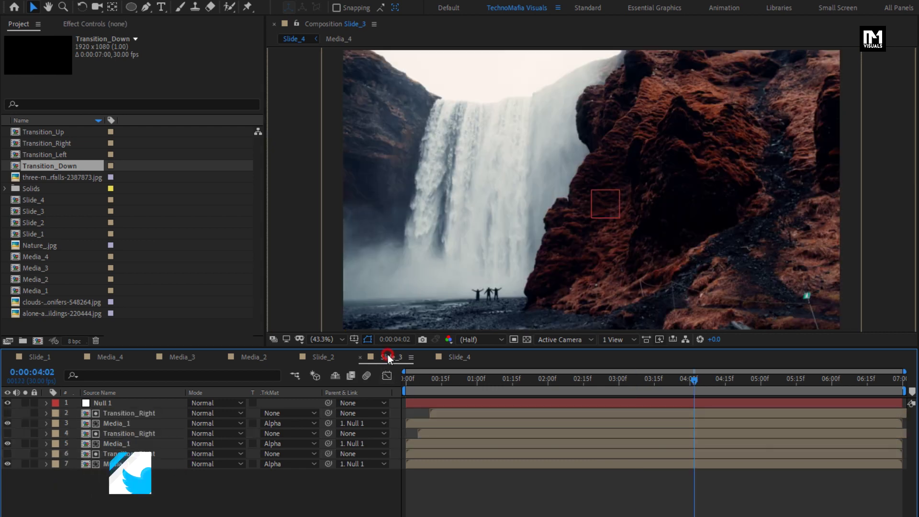
pyautogui.click(126, 463)
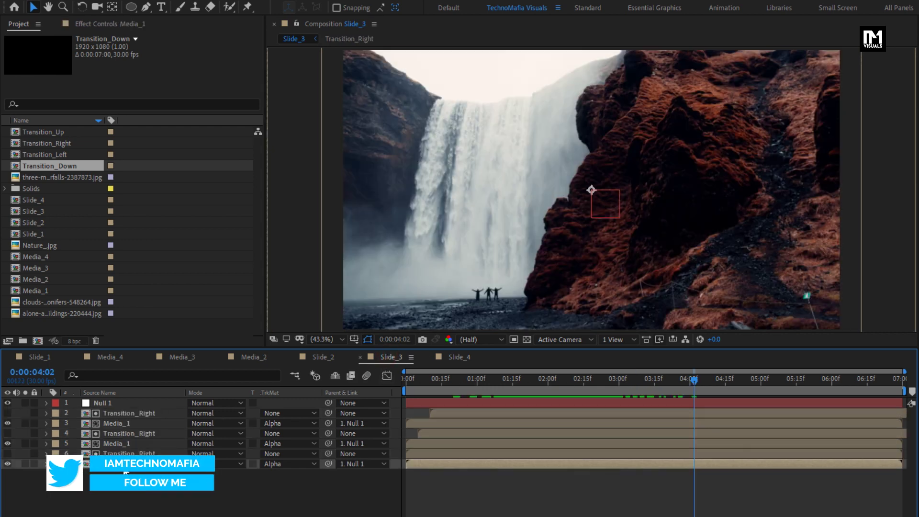
pyautogui.keyDown('ctrl'); pyautogui.click(116, 443); pyautogui.keyUp('ctrl')
pyautogui.keyDown('ctrl'); pyautogui.click(116, 425); pyautogui.keyUp('ctrl')
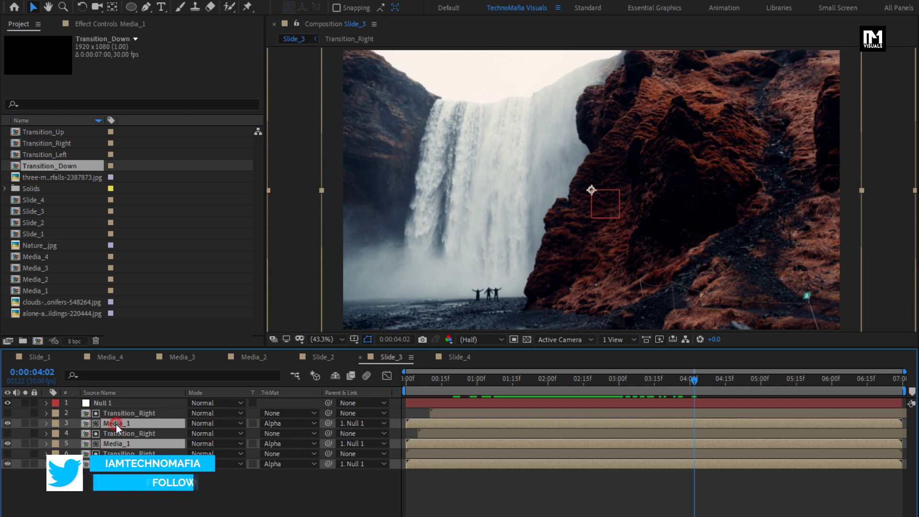
pyautogui.click(41, 279)
pyautogui.click(41, 270)
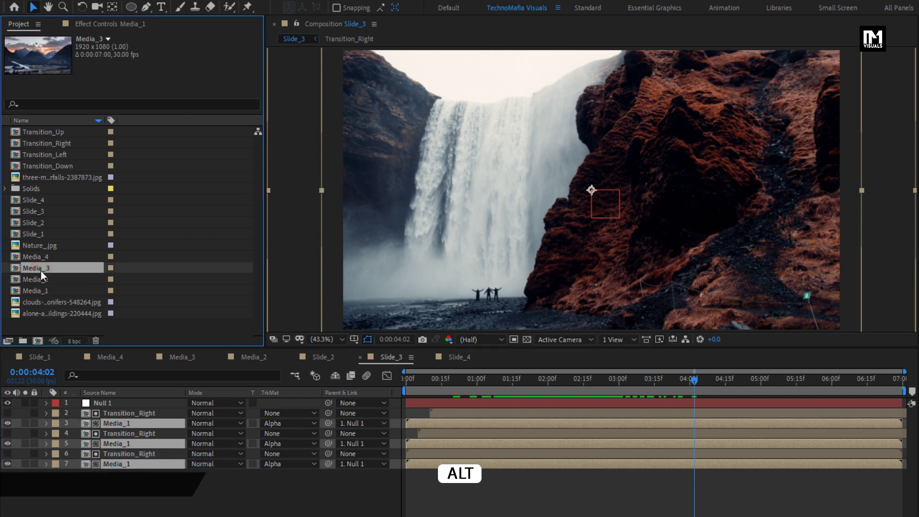
pyautogui.moveTo(37, 269); pyautogui.dragTo(137, 421)
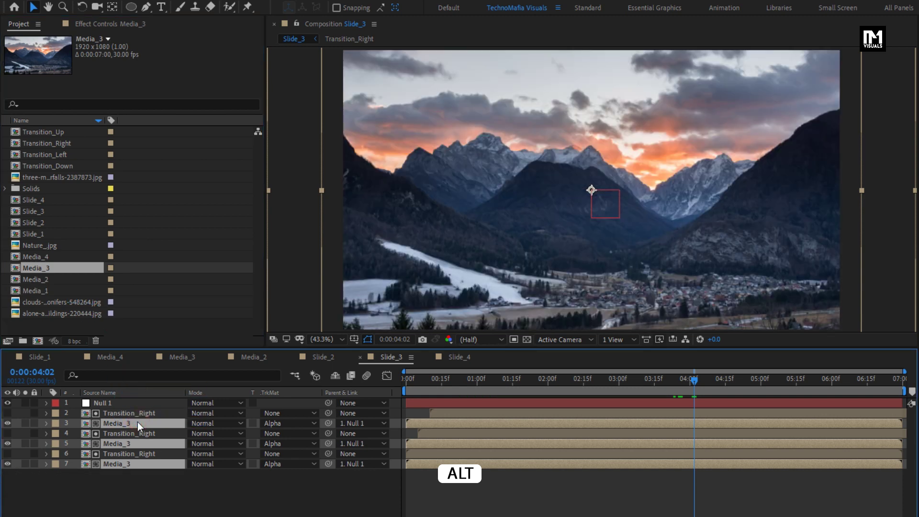
# Replace the three Transition_Right matte layers in Slide_3 with the Transition_Left composition.
pyautogui.click(138, 454)
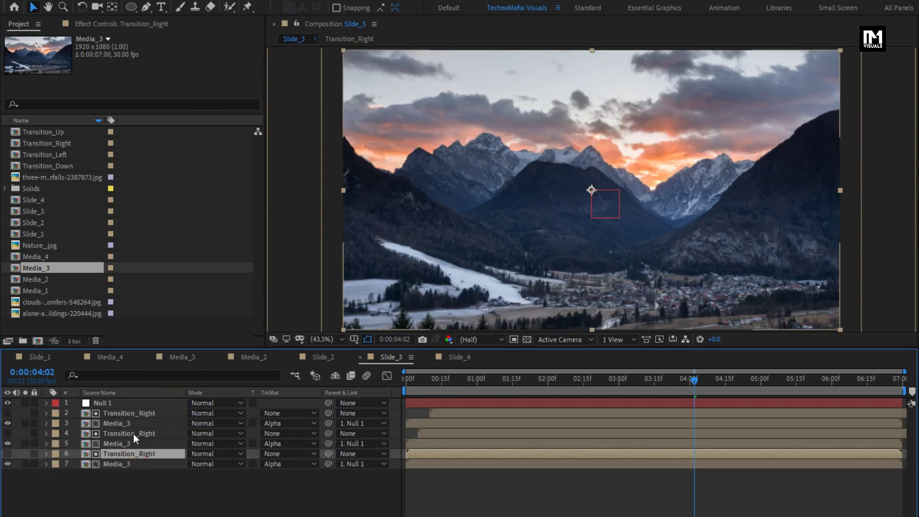
pyautogui.keyDown('ctrl'); pyautogui.click(133, 434); pyautogui.keyUp('ctrl')
pyautogui.keyDown('ctrl'); pyautogui.click(130, 412); pyautogui.keyUp('ctrl')
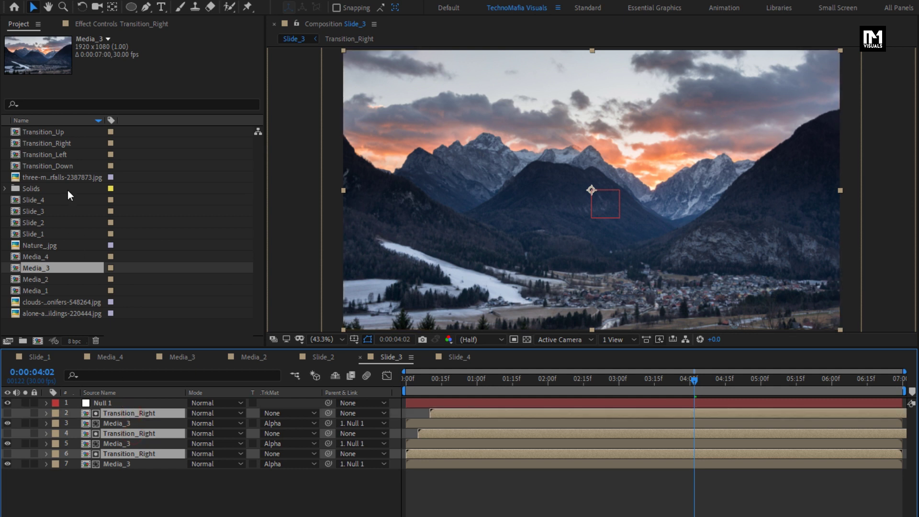
pyautogui.press('alt')
pyautogui.moveTo(59, 158); pyautogui.dragTo(137, 414)
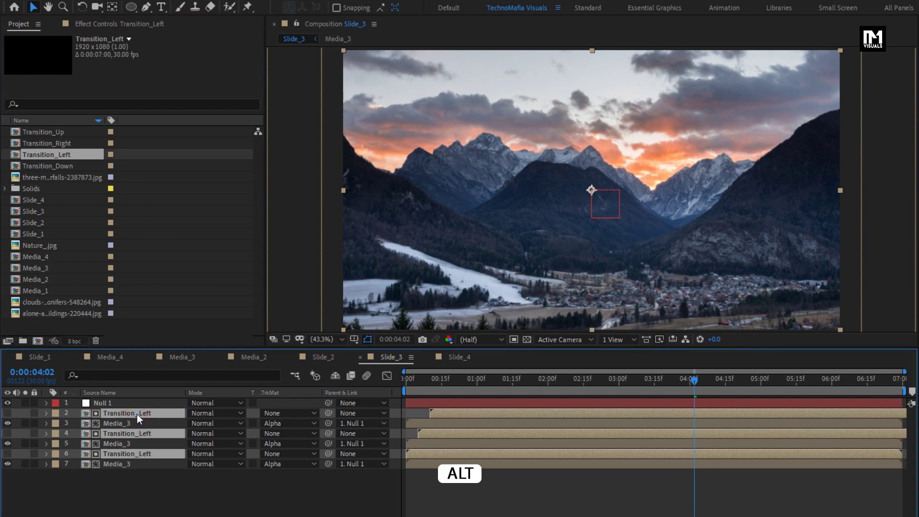
# In Slide_2, replace the source of all three Media_1 layers with the Media_2 composition.
pyautogui.click(323, 357)
pyautogui.click(125, 465)
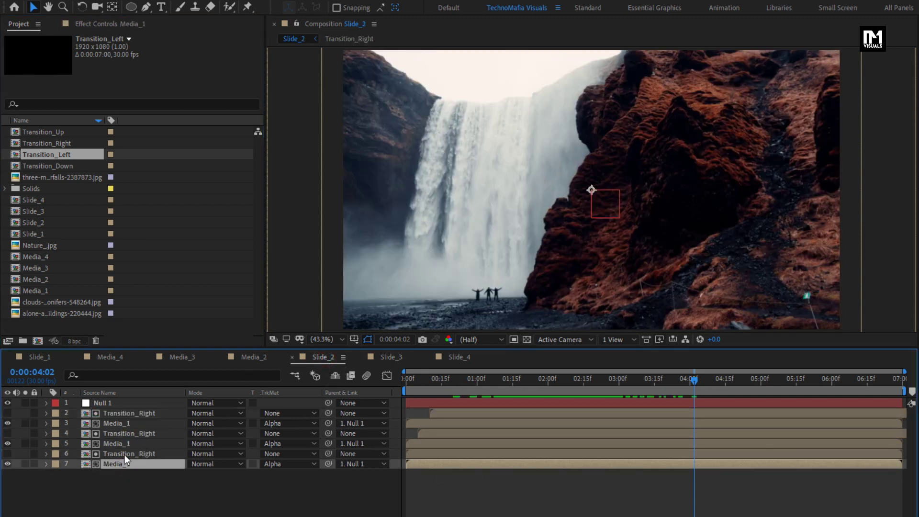
pyautogui.keyDown('ctrl'); pyautogui.click(123, 446); pyautogui.keyUp('ctrl')
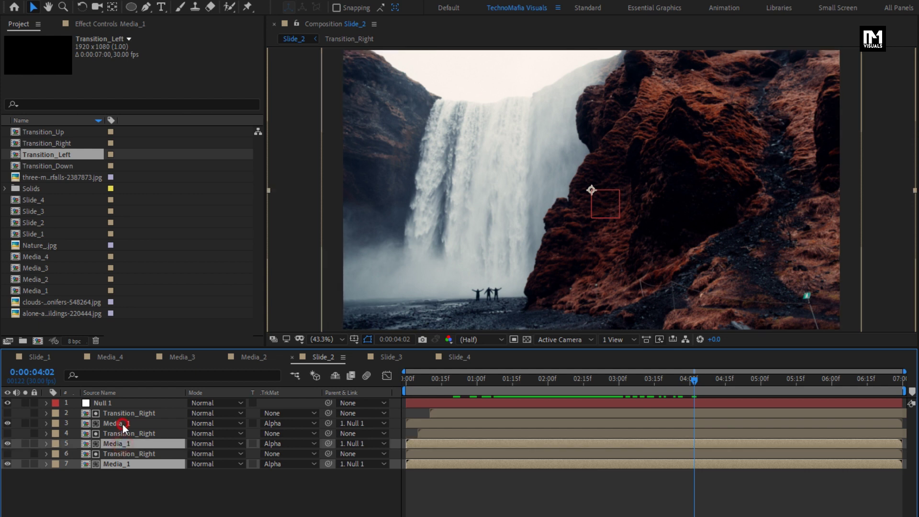
pyautogui.keyDown('ctrl'); pyautogui.click(123, 424); pyautogui.keyUp('ctrl')
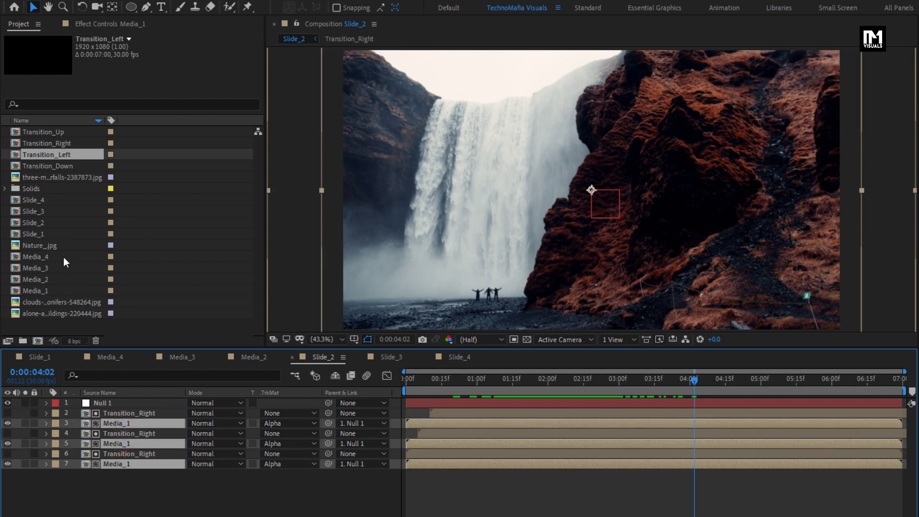
pyautogui.click(40, 221)
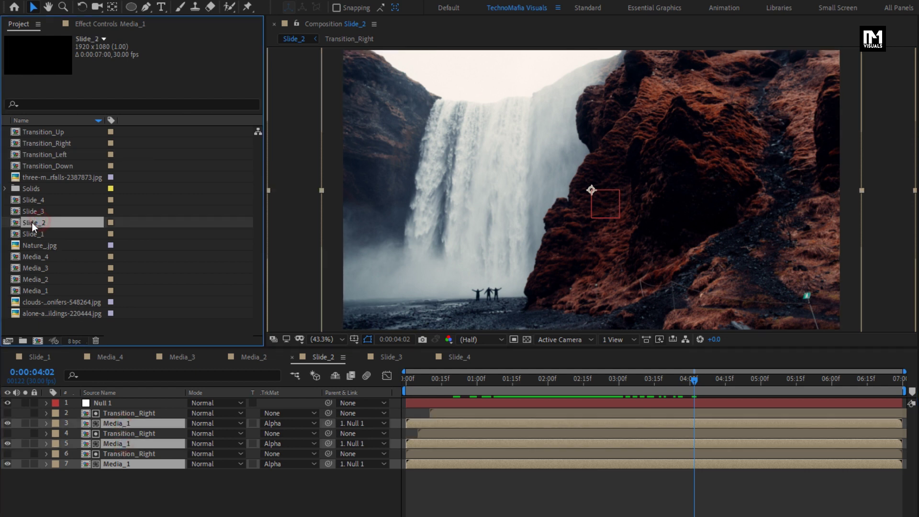
pyautogui.moveTo(37, 279); pyautogui.dragTo(149, 422)
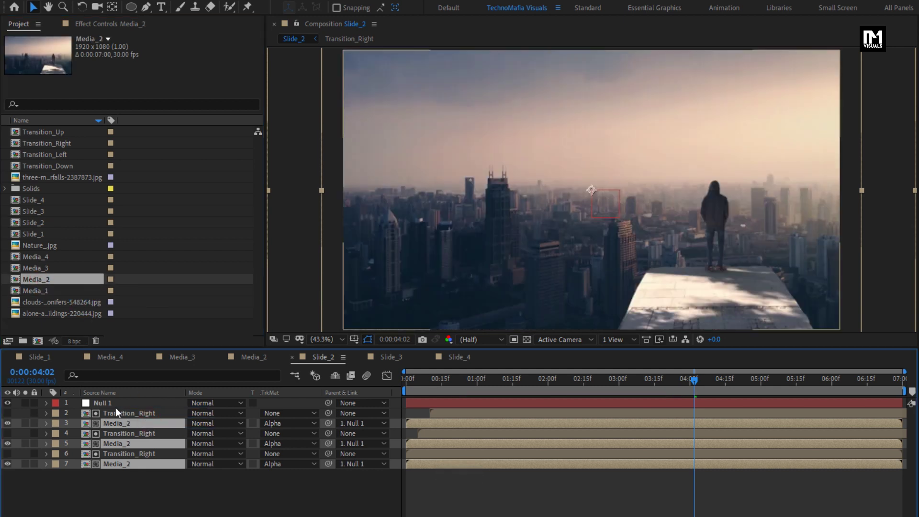
# Replace the three Transition_Right matte layers in Slide_2 with the Transition_Up composition.
pyautogui.click(121, 415)
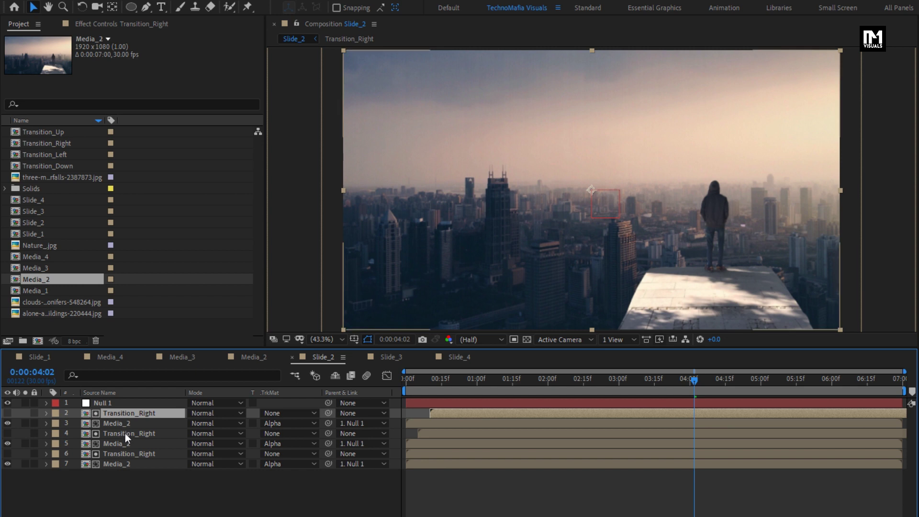
pyautogui.keyDown('ctrl'); pyautogui.click(125, 433); pyautogui.keyUp('ctrl')
pyautogui.keyDown('ctrl'); pyautogui.click(125, 455); pyautogui.keyUp('ctrl')
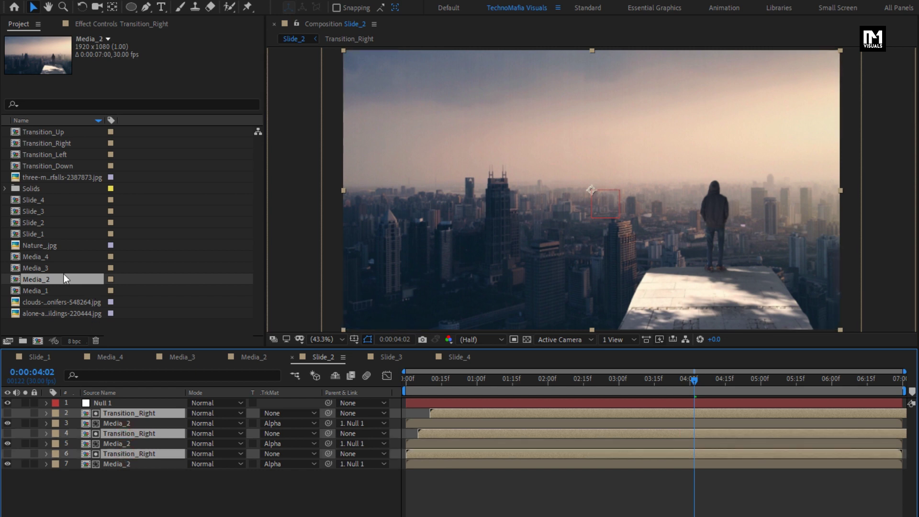
pyautogui.keyDown('alt'); pyautogui.click(45, 134); pyautogui.keyUp('alt')
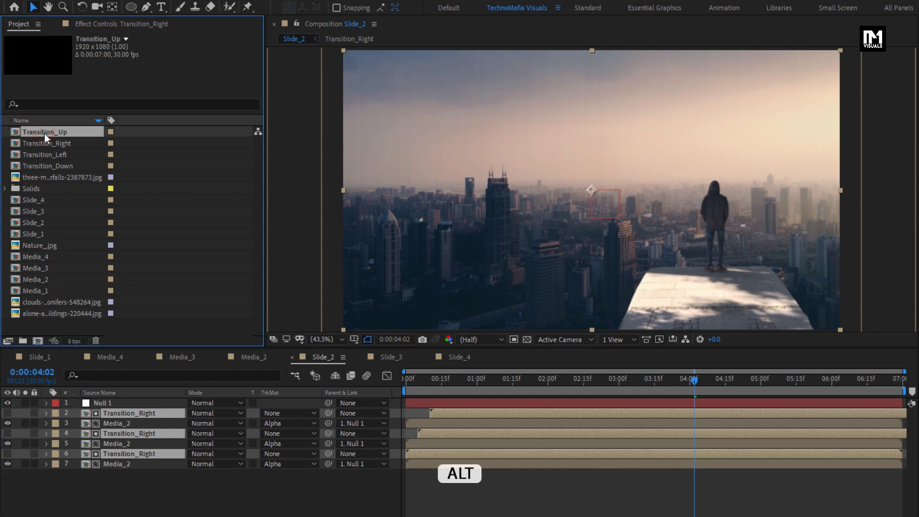
pyautogui.moveTo(41, 134); pyautogui.dragTo(143, 413)
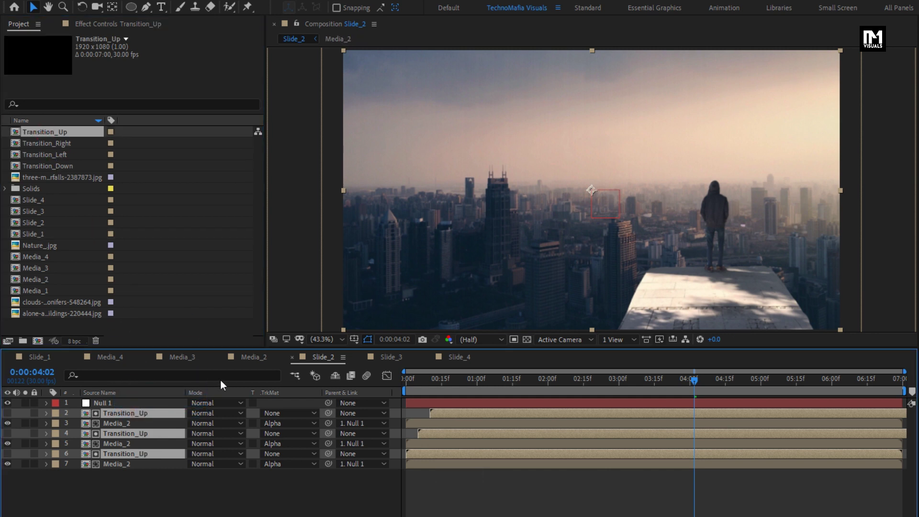
# Close the Media_2, Media_3 and Media_4 timelines and look through the four slide compositions, ending on Slide_4.
pyautogui.click(240, 357)
pyautogui.click(219, 357)
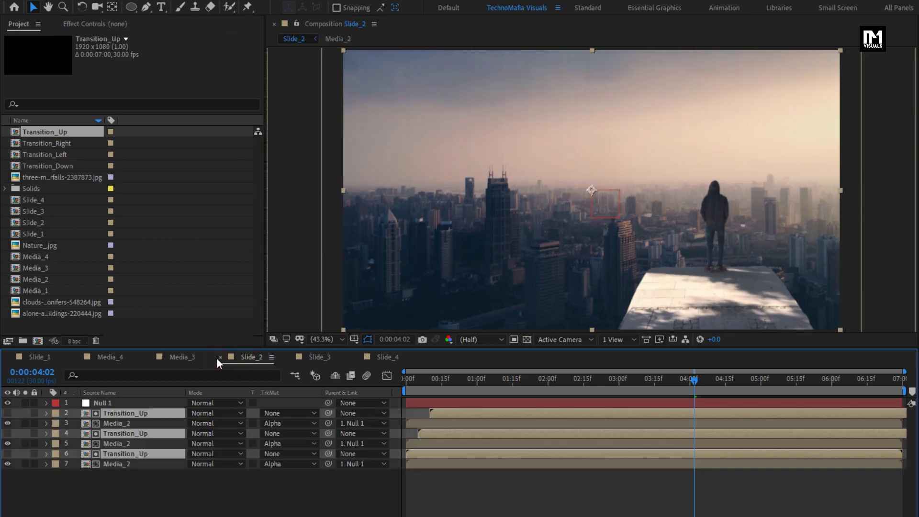
pyautogui.click(149, 357)
pyautogui.click(77, 357)
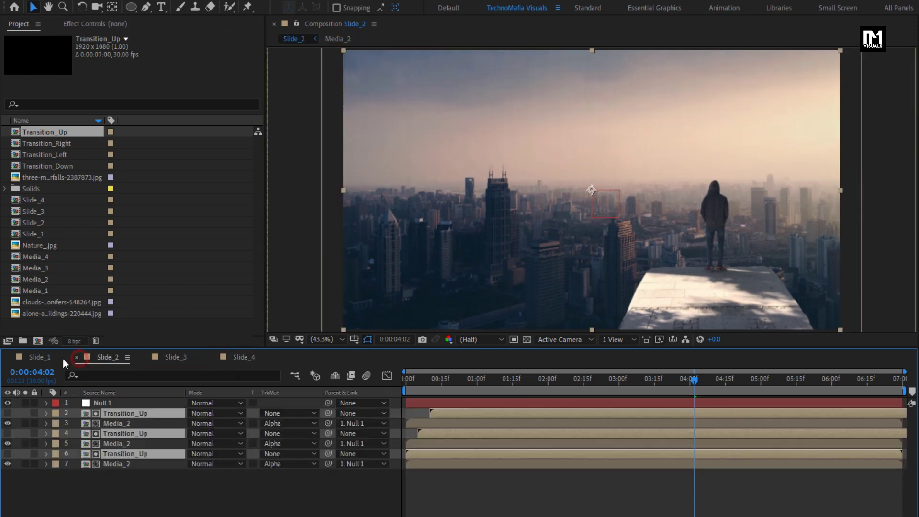
pyautogui.click(38, 361)
pyautogui.click(103, 358)
pyautogui.click(166, 358)
pyautogui.click(239, 357)
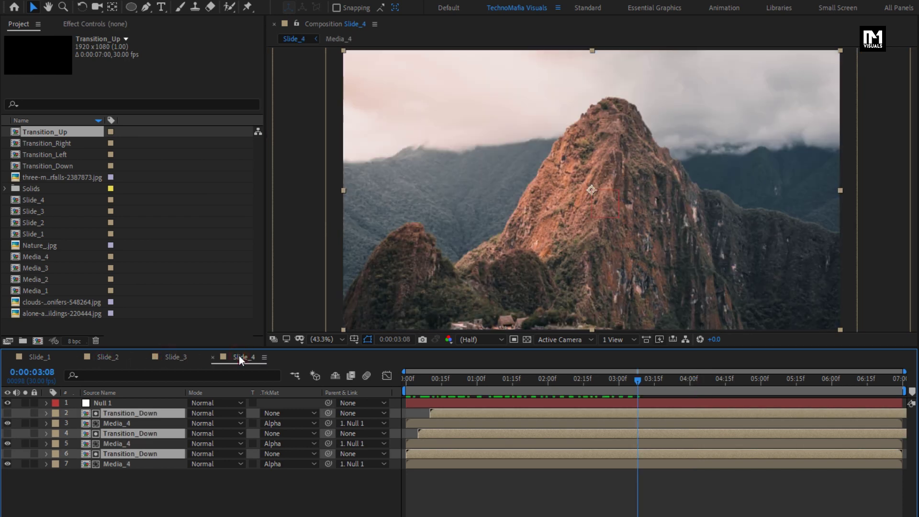
# Check the Slide_2 reveal, and create a 1920 x 1080 composition named Light_Leak with a 30-second duration.
pyautogui.click(97, 359)
pyautogui.moveTo(421, 379); pyautogui.dragTo(680, 383)
pyautogui.hotkey('ctrl', 'n')
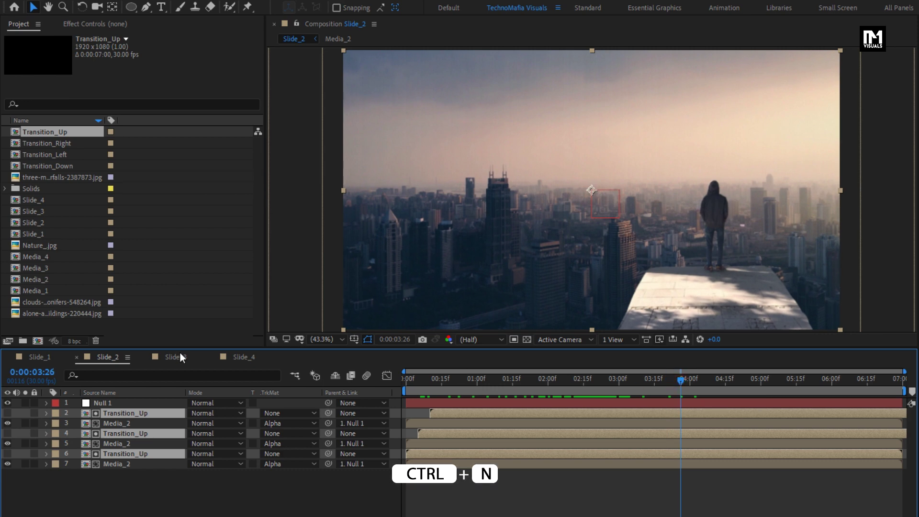
pyautogui.write('Lig')
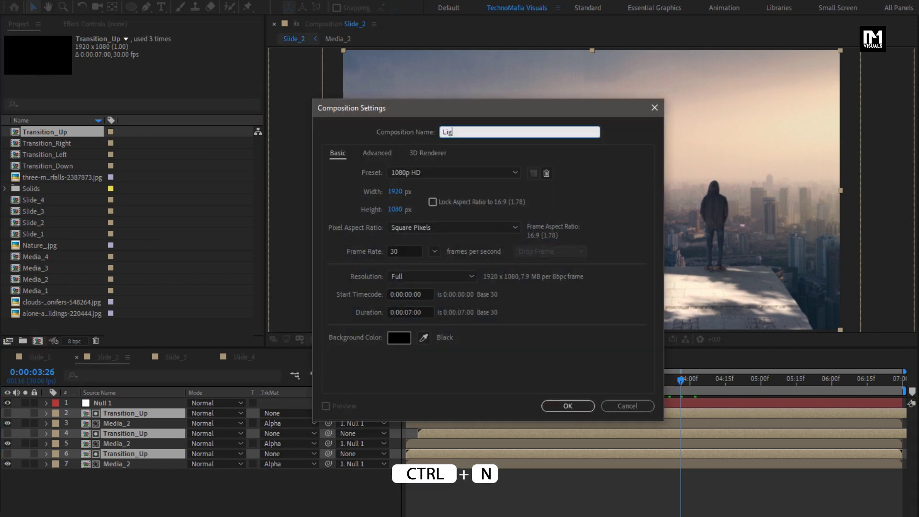
pyautogui.write('ht_Leak')
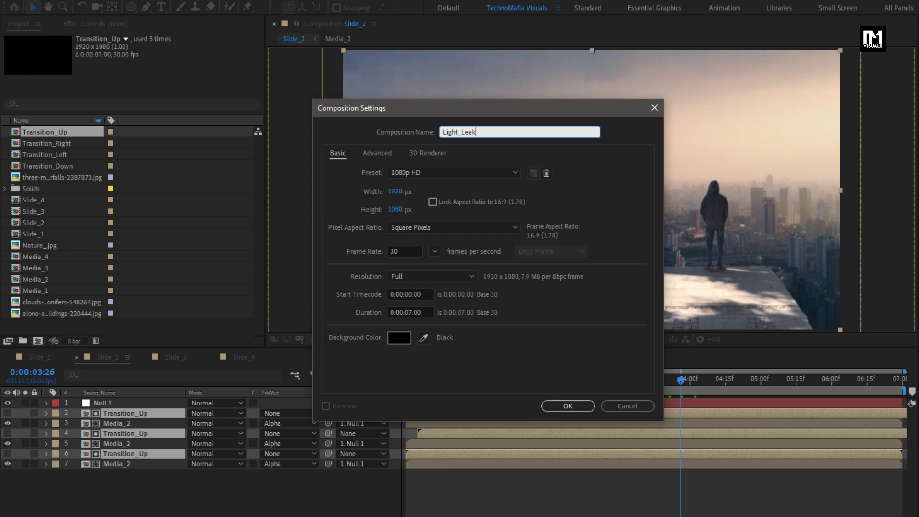
pyautogui.click(413, 313)
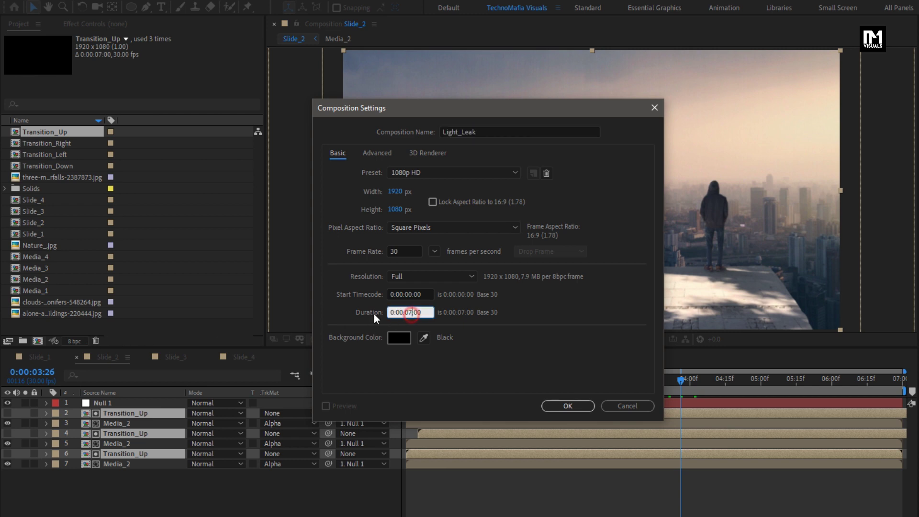
pyautogui.press('BackSpace')
pyautogui.press('BackSpace')
pyautogui.write('30')
pyautogui.click(560, 405)
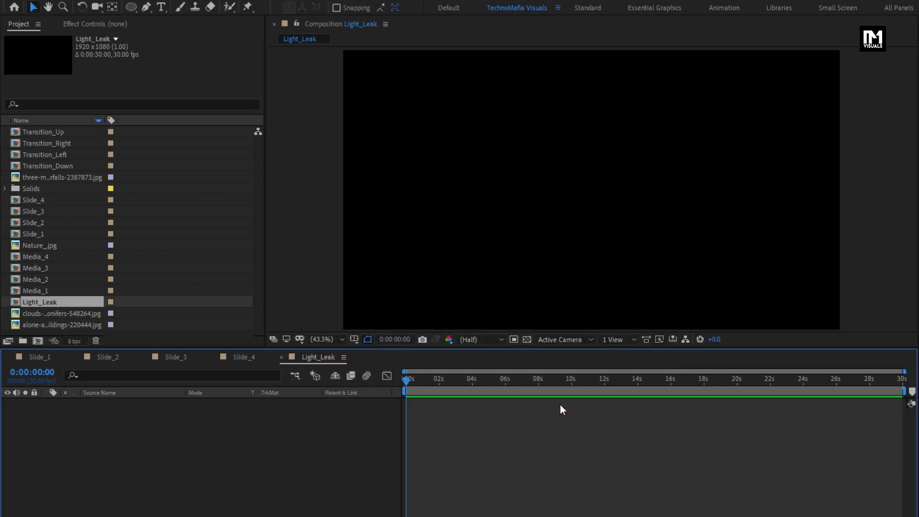
# Add a black full-size solid named Light to the Light_Leak composition.
pyautogui.rightClick(159, 448)
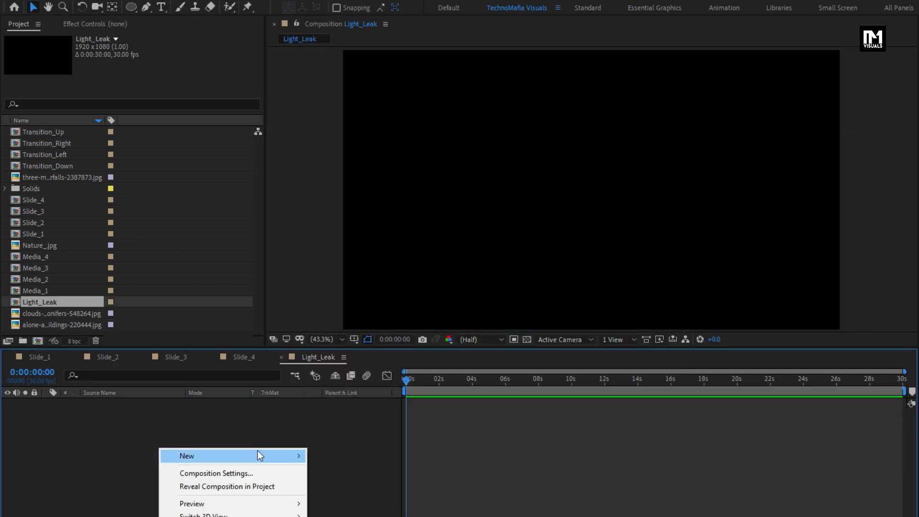
pyautogui.moveTo(257, 454)
pyautogui.click(359, 486)
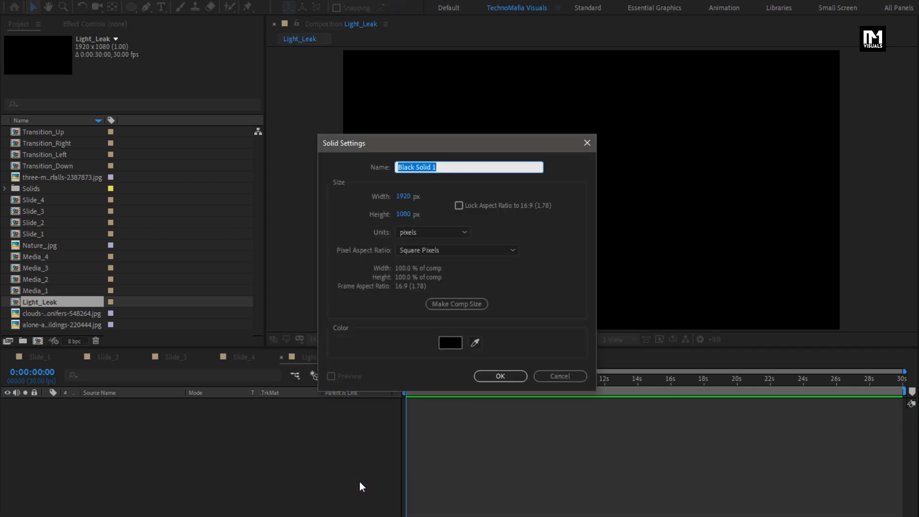
pyautogui.write('Light')
pyautogui.click(483, 379)
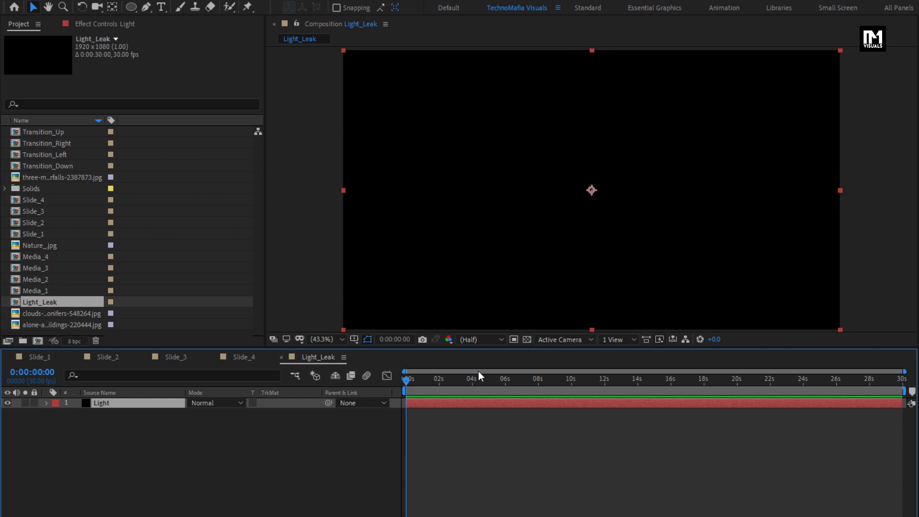
# Apply Fractal Noise to the Light layer with Subscale type, Spline noise, contrast 200, brightness -50, scale 2000 and complexity 1.
pyautogui.click(899, 38)
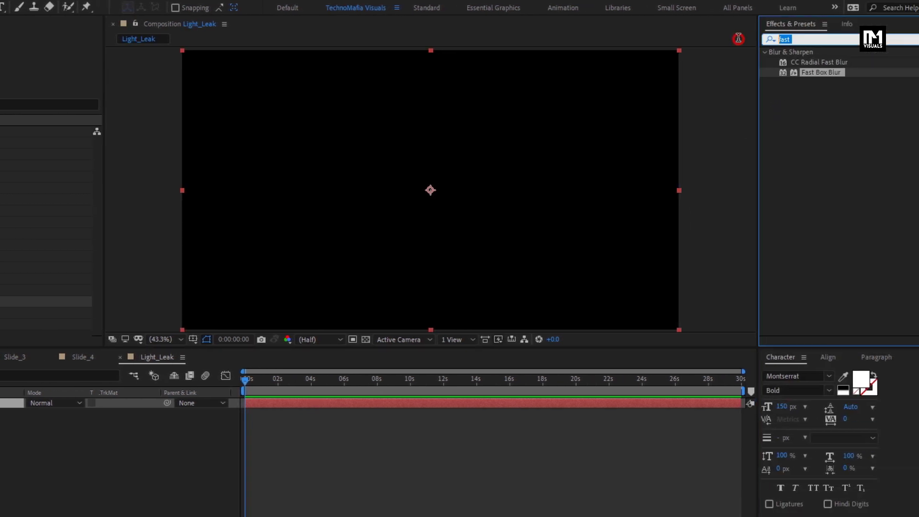
pyautogui.write('frac')
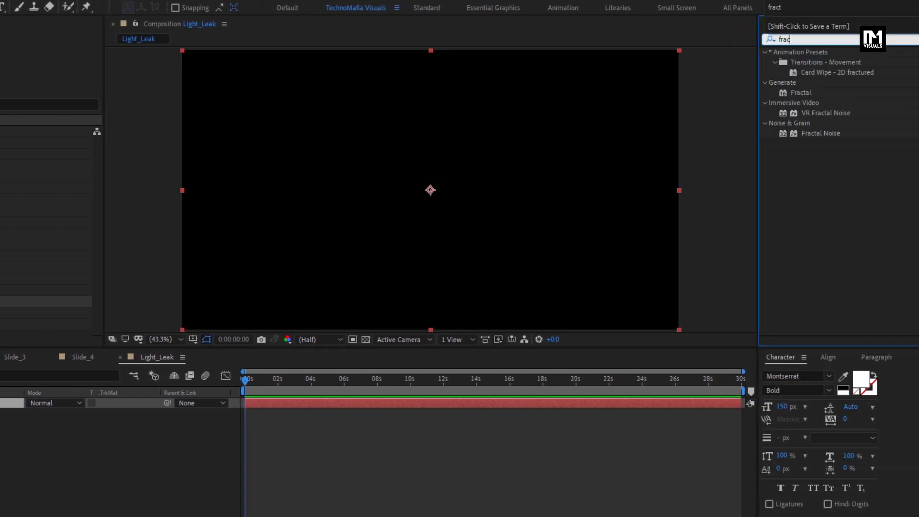
pyautogui.click(818, 132)
pyautogui.moveTo(823, 133); pyautogui.dragTo(479, 183)
pyautogui.click(177, 59)
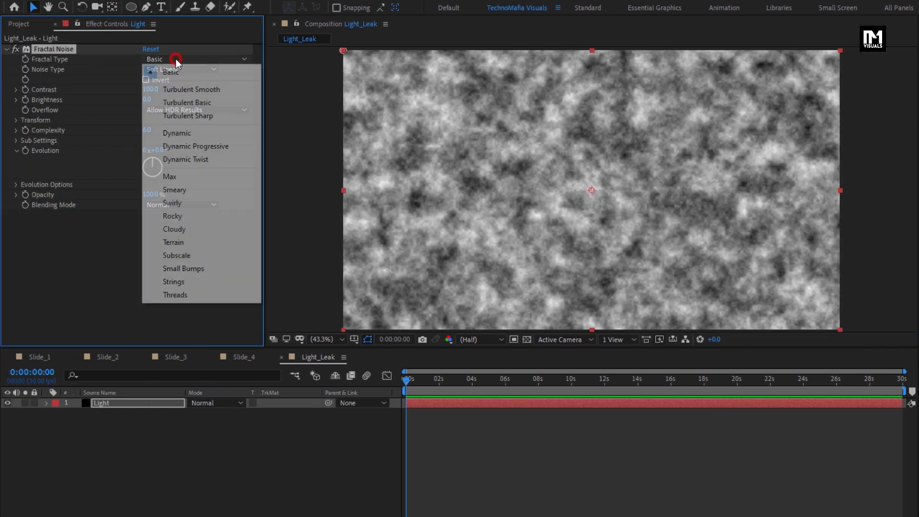
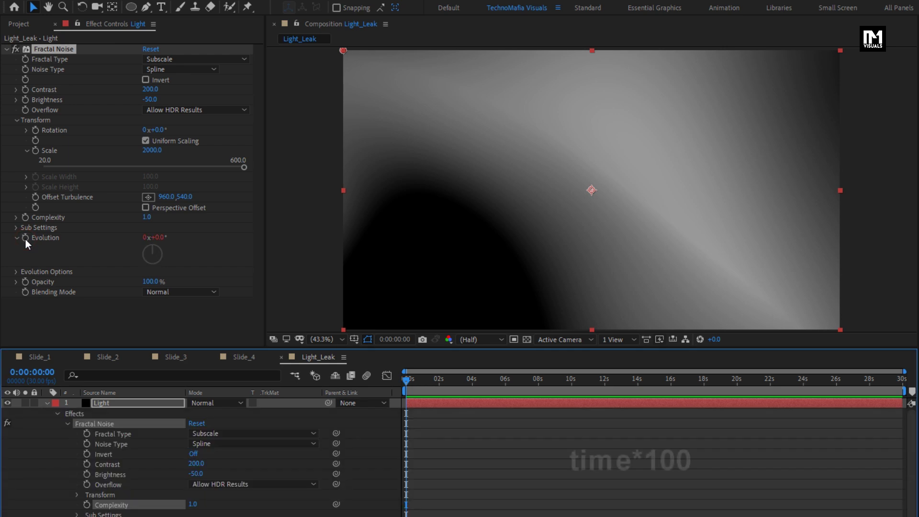
# Drive the Fractal Noise Evolution with the expression time*100, scrub through the motion, and collapse the layer's and effect's properties.
pyautogui.write('time')
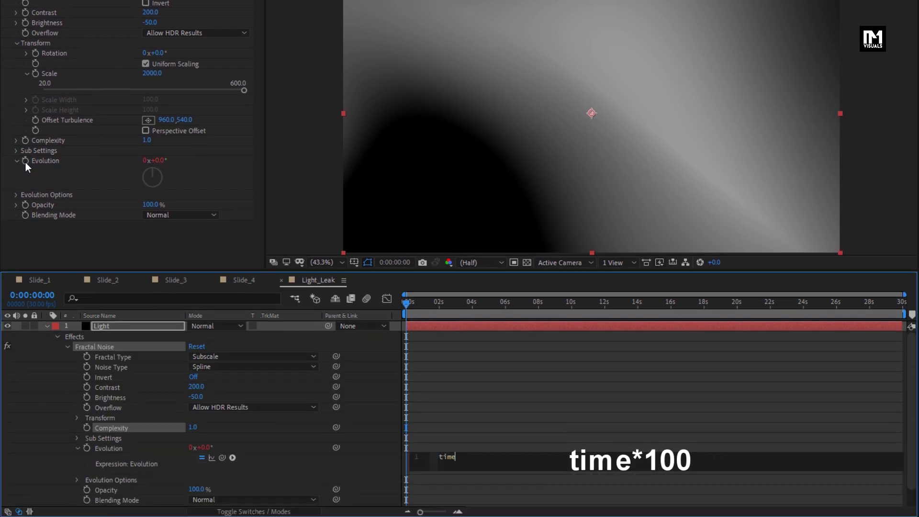
pyautogui.write('*')
pyautogui.press('KP_Enter')
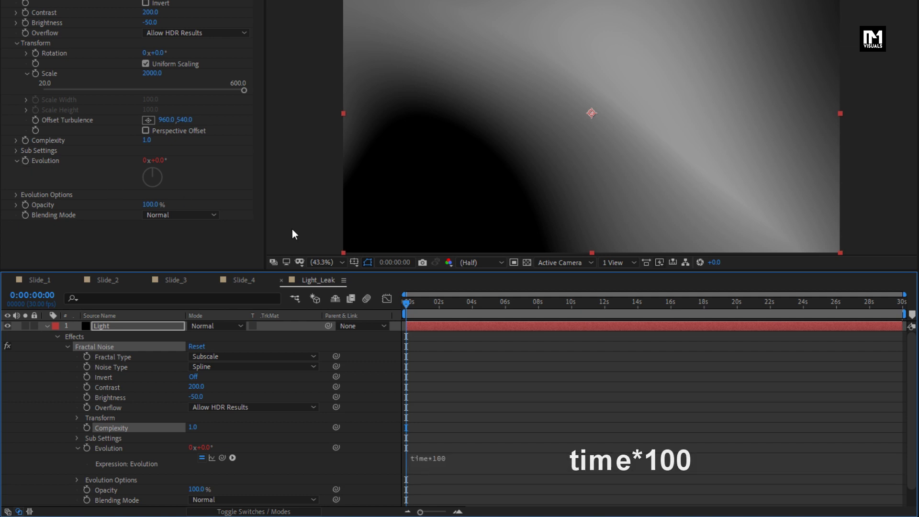
pyautogui.click(416, 303)
pyautogui.moveTo(417, 302); pyautogui.dragTo(630, 302)
pyautogui.click(46, 326)
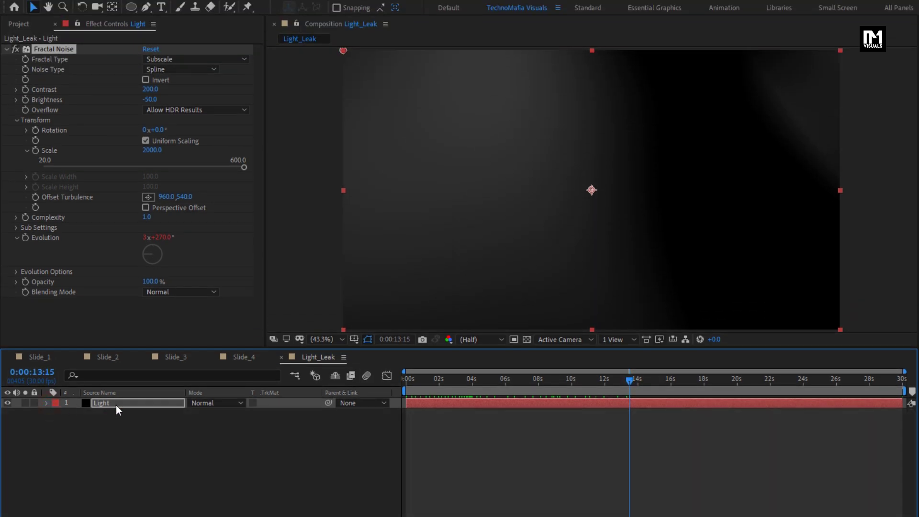
pyautogui.click(7, 49)
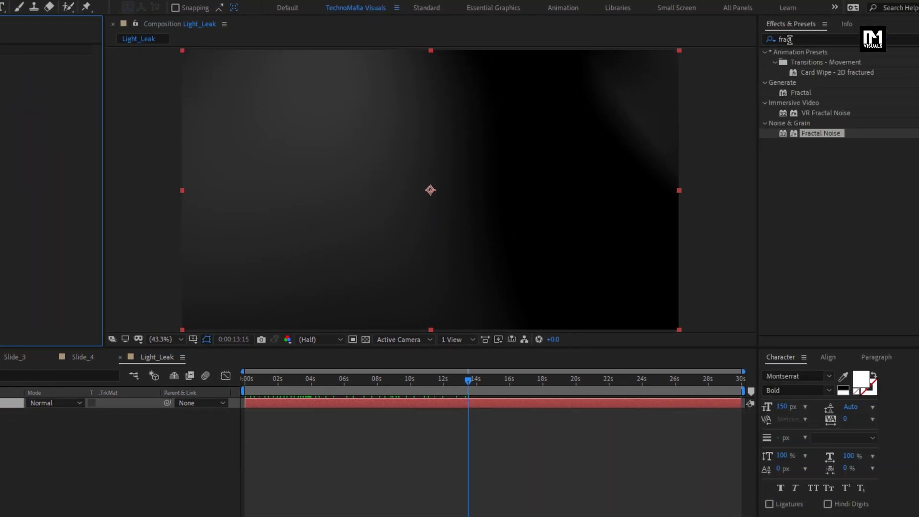
# Apply Fast Box Blur to the Light layer with blur radius 400, 1 iteration and Repeat Edge Pixels enabled.
pyautogui.moveTo(789, 40); pyautogui.dragTo(748, 41)
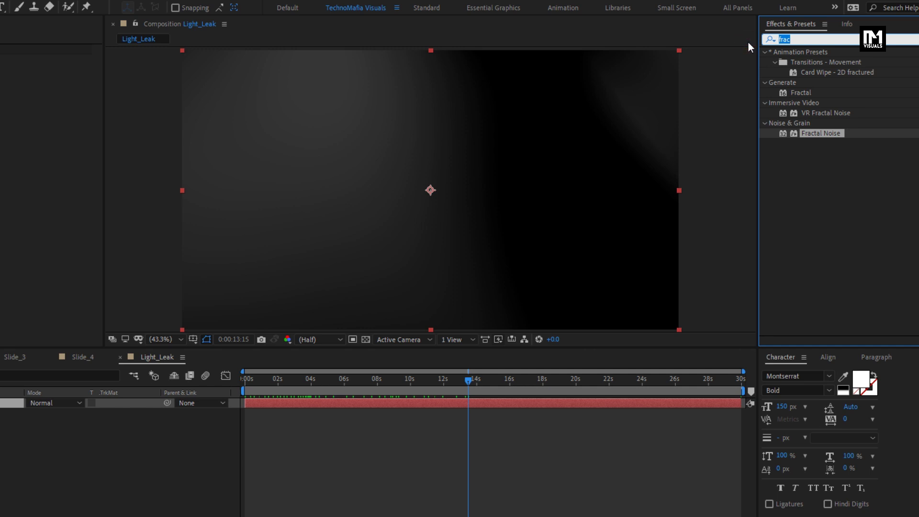
pyautogui.write('fast')
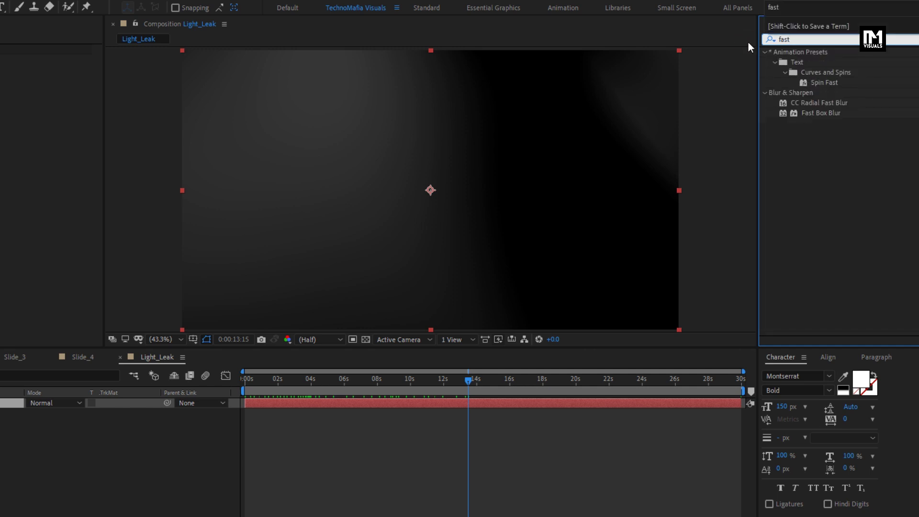
pyautogui.moveTo(822, 113); pyautogui.dragTo(503, 160)
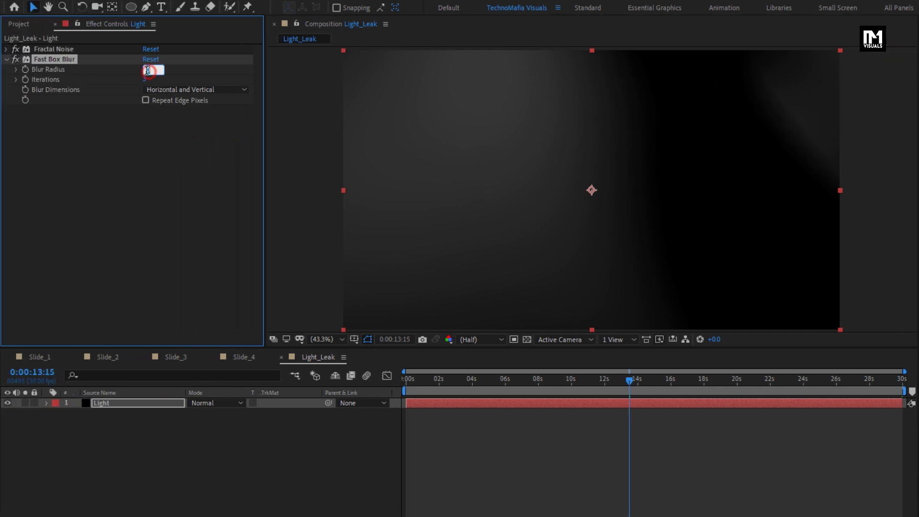
pyautogui.write('400')
pyautogui.press('Return')
pyautogui.click(145, 79)
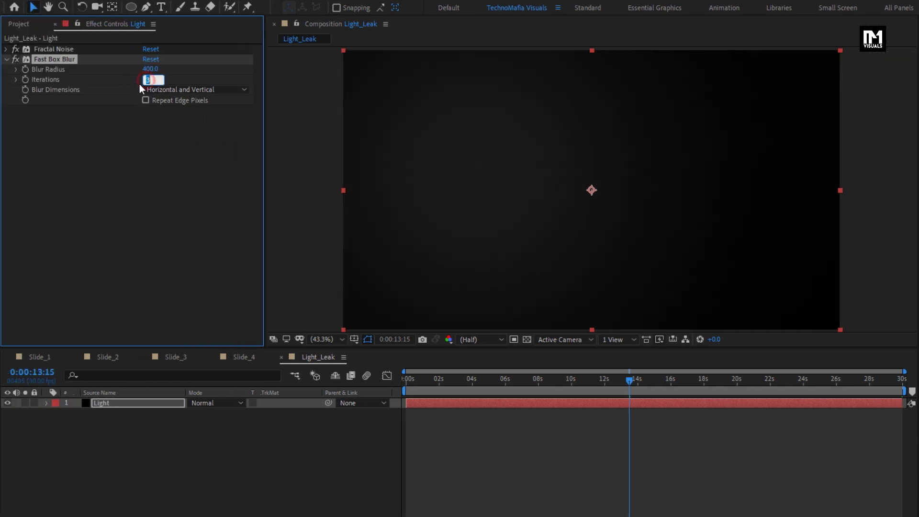
pyautogui.moveTo(459, 378)
pyautogui.mouseDown()
pyautogui.moveTo(429, 379)
pyautogui.moveTo(481, 376)
pyautogui.moveTo(456, 380)
pyautogui.mouseUp()
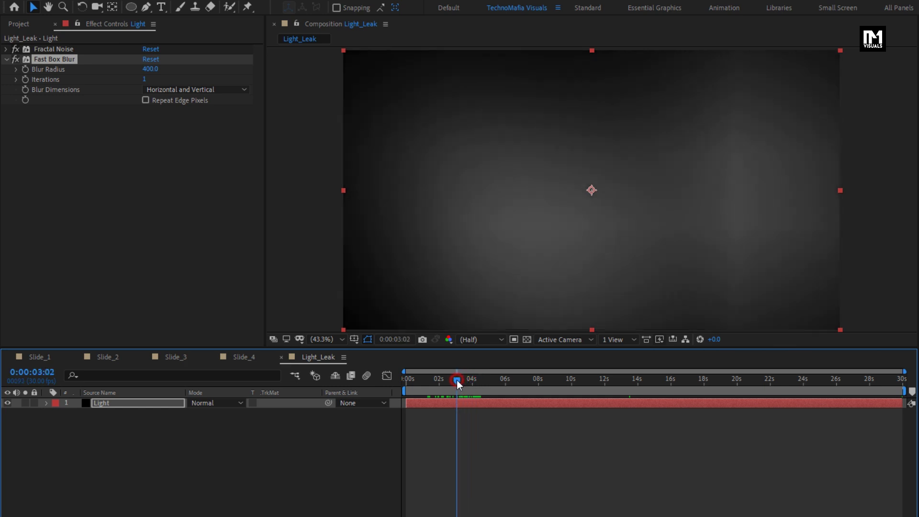
pyautogui.click(148, 101)
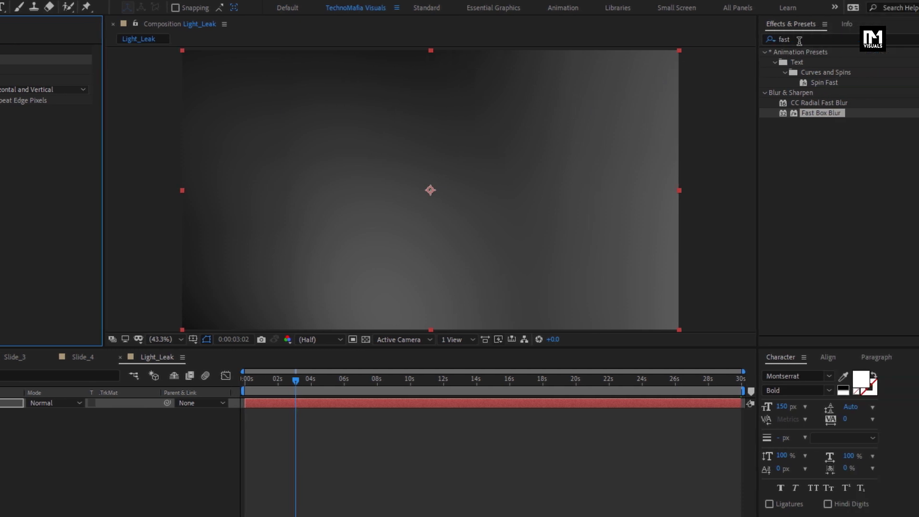
# Apply the Scatter effect to the Light layer with a scatter amount of 40 and scrub through the result.
pyautogui.click(886, 41)
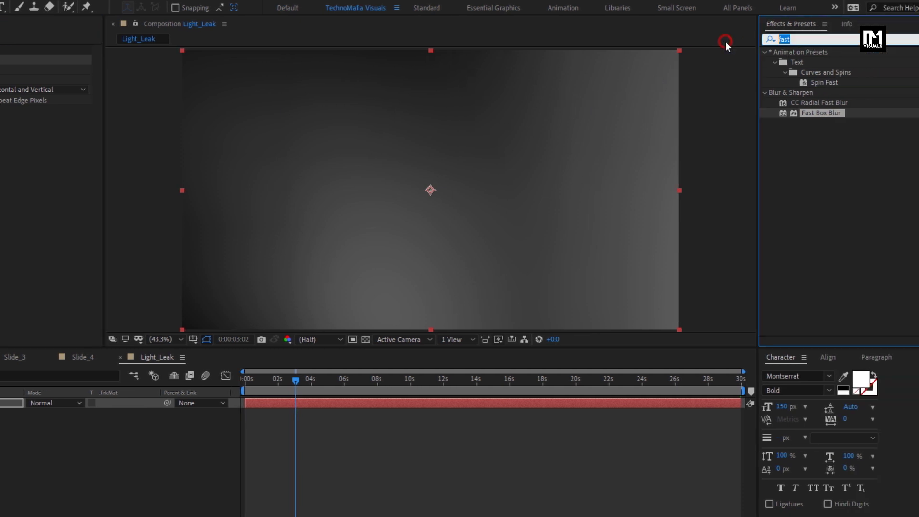
pyautogui.write('scat')
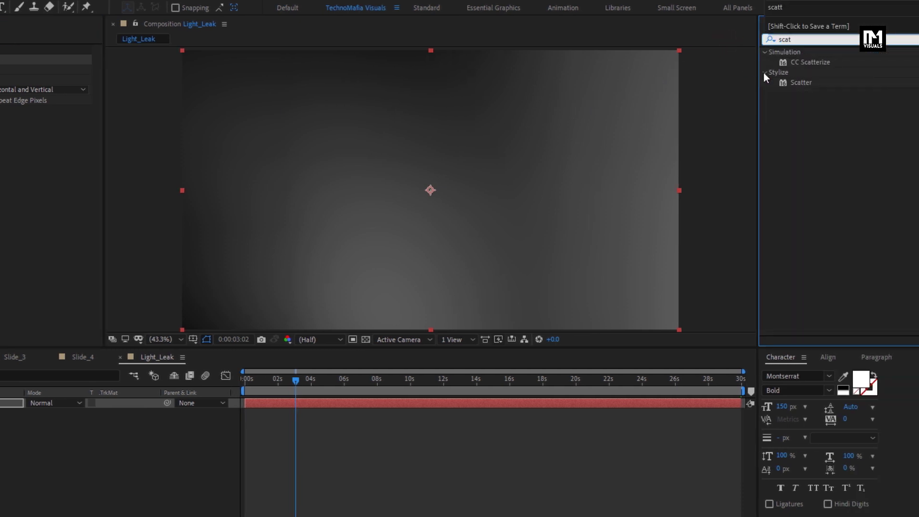
pyautogui.moveTo(797, 82); pyautogui.dragTo(449, 205)
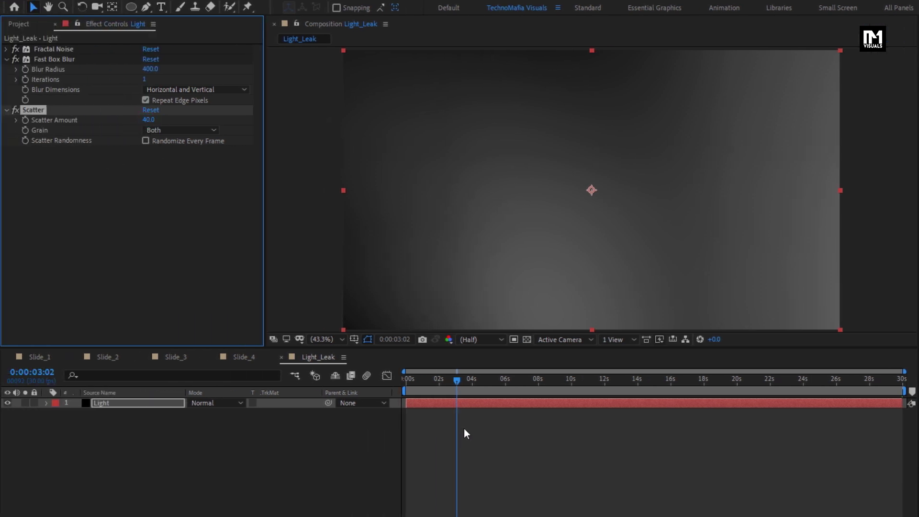
pyautogui.moveTo(428, 380); pyautogui.dragTo(483, 383)
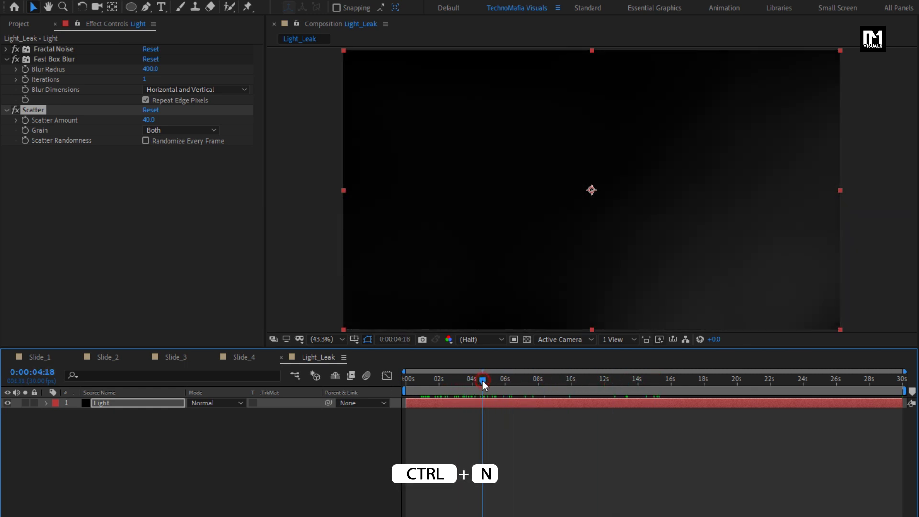
# Create a 1920 x 1080 composition named Slideshow with a 20-second duration.
pyautogui.hotkey('ctrl', 'n')
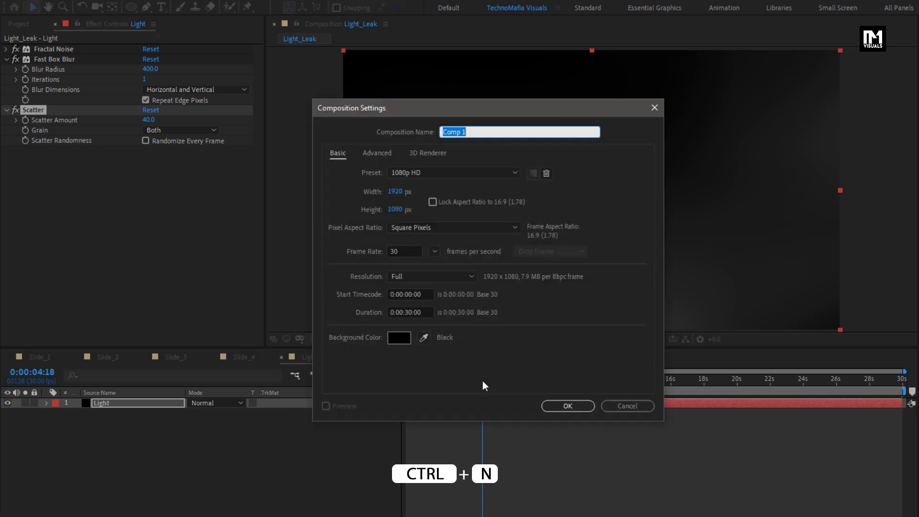
pyautogui.write('Se')
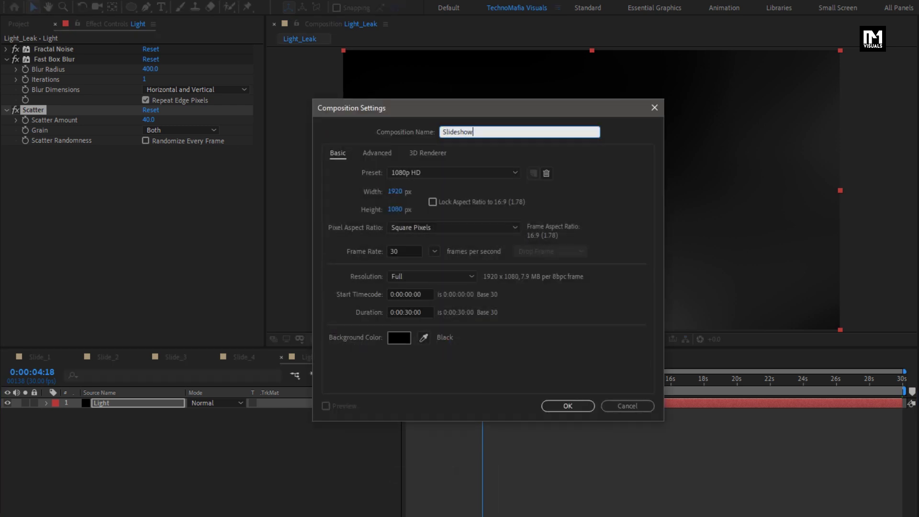
pyautogui.click(407, 313)
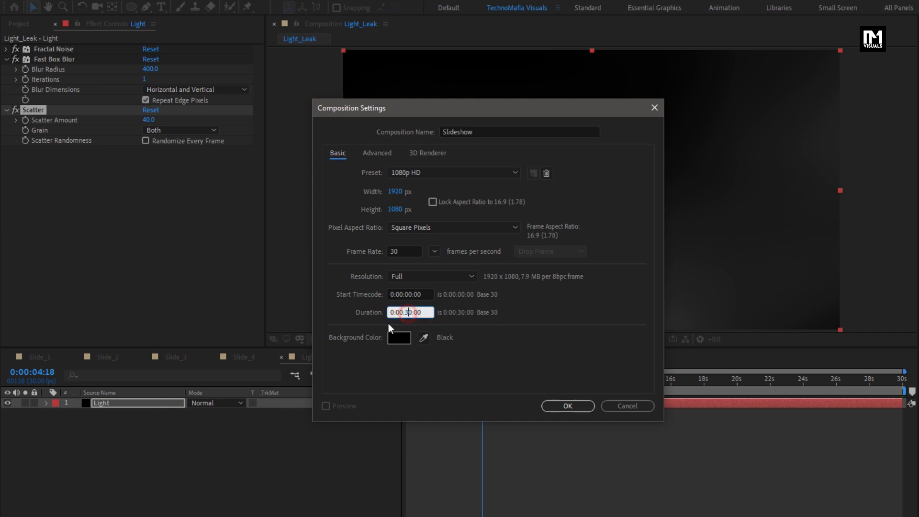
pyautogui.write('2')
pyautogui.click(563, 406)
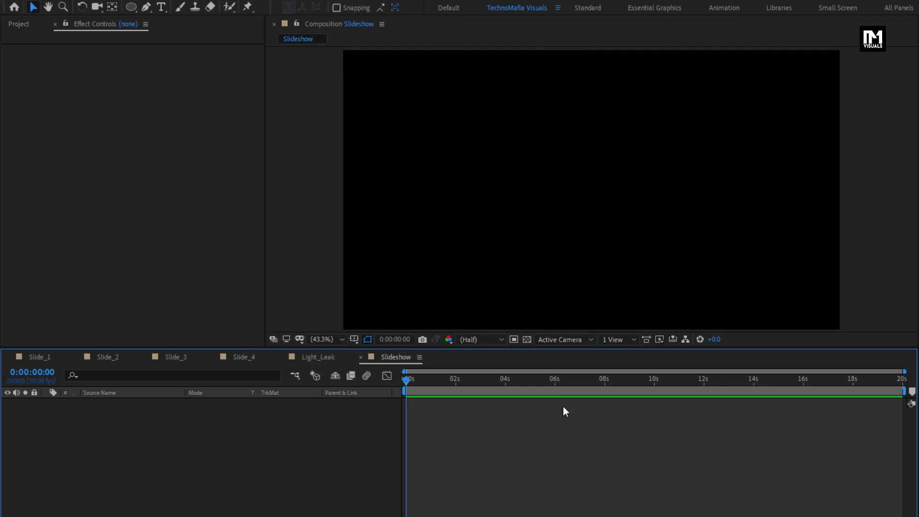
# Add the Slide_4, Slide_3, Slide_2 and Slide_1 compositions as layers in Slideshow, with Slide_4 on top.
pyautogui.click(14, 25)
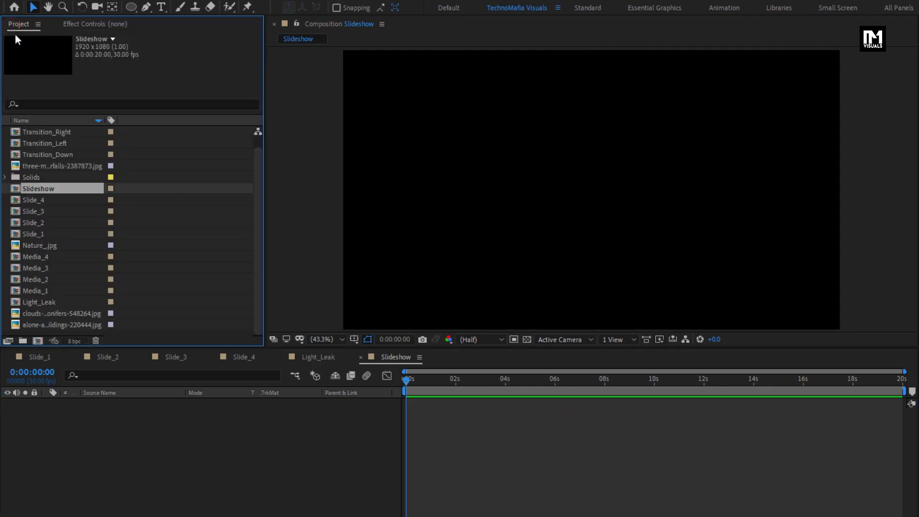
pyautogui.click(44, 200)
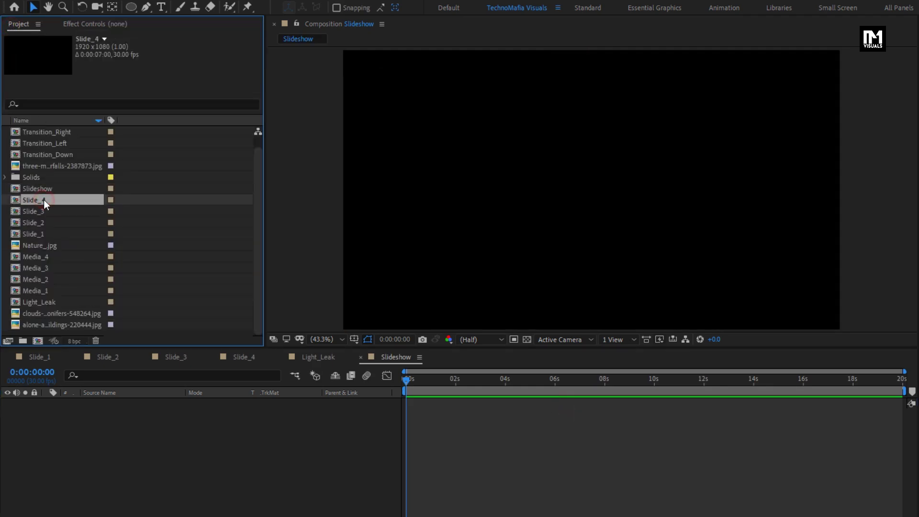
pyautogui.keyDown('ctrl'); pyautogui.click(42, 211); pyautogui.keyUp('ctrl')
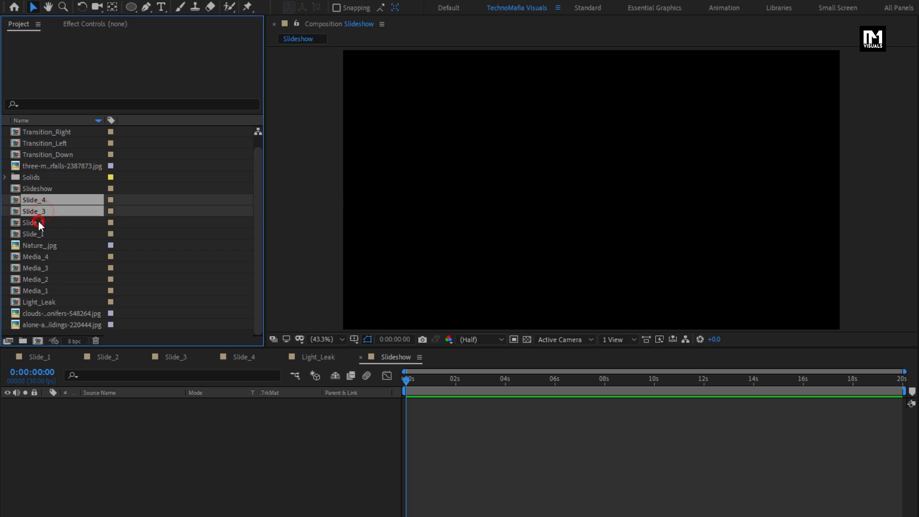
pyautogui.keyDown('ctrl'); pyautogui.click(38, 222); pyautogui.keyUp('ctrl')
pyautogui.keyDown('ctrl'); pyautogui.click(36, 234); pyautogui.keyUp('ctrl')
pyautogui.moveTo(37, 238); pyautogui.dragTo(139, 464)
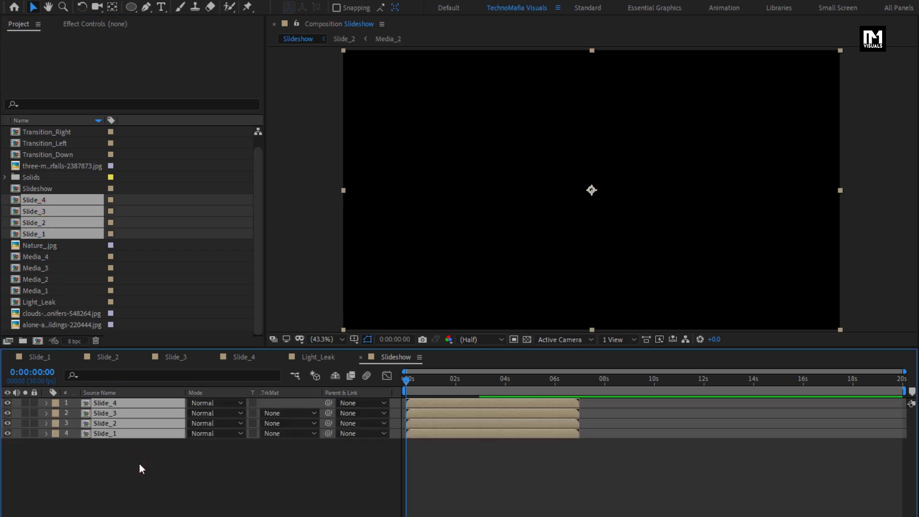
pyautogui.click(140, 465)
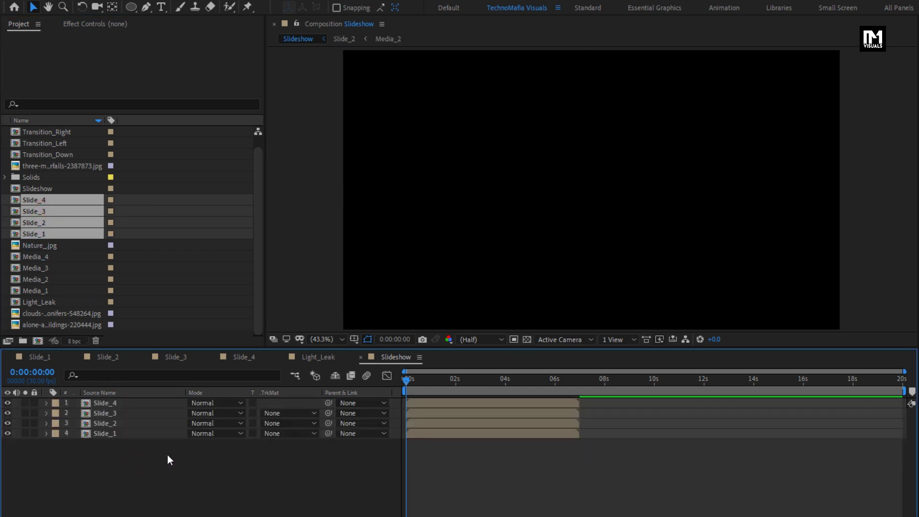
# Stagger the slide layers so Slide_2 starts at 5 seconds, Slide_3 at 10 seconds and Slide_4 at 15 seconds.
pyautogui.moveTo(503, 386); pyautogui.dragTo(532, 387)
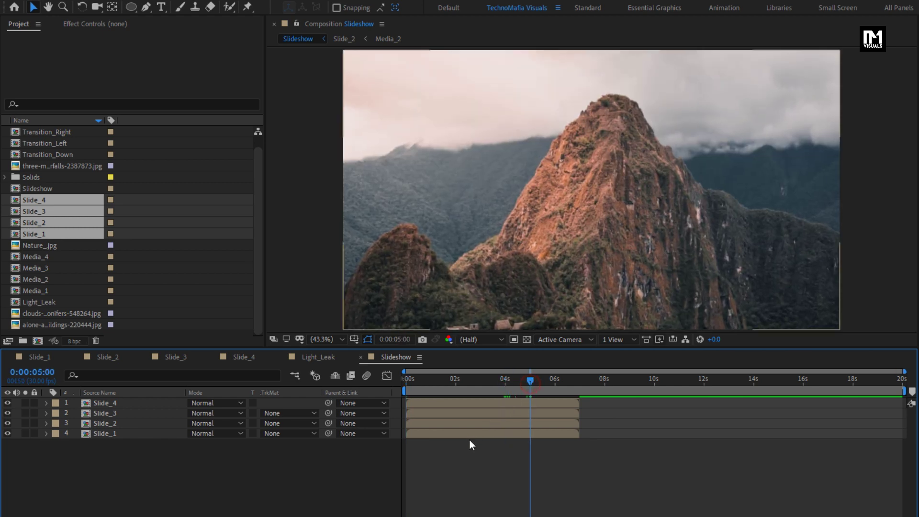
pyautogui.moveTo(433, 425); pyautogui.dragTo(549, 421)
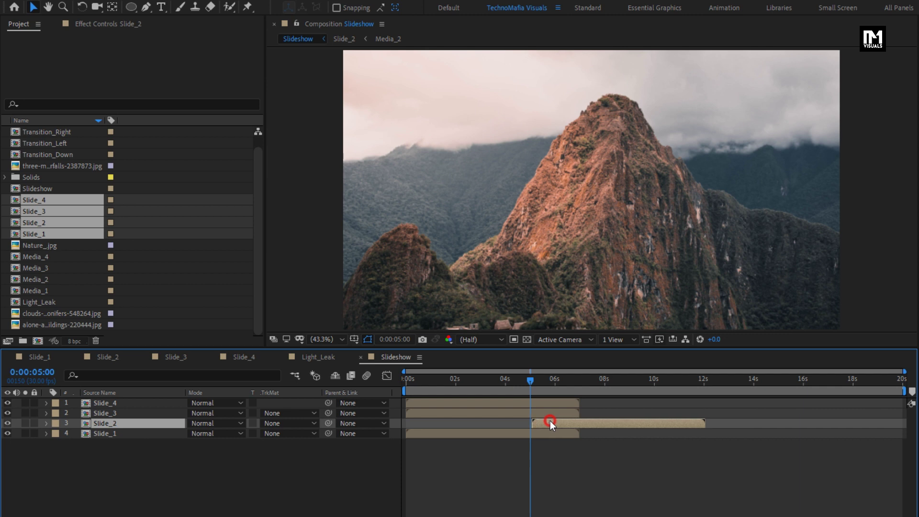
pyautogui.moveTo(492, 413); pyautogui.dragTo(676, 410)
pyautogui.click(653, 383)
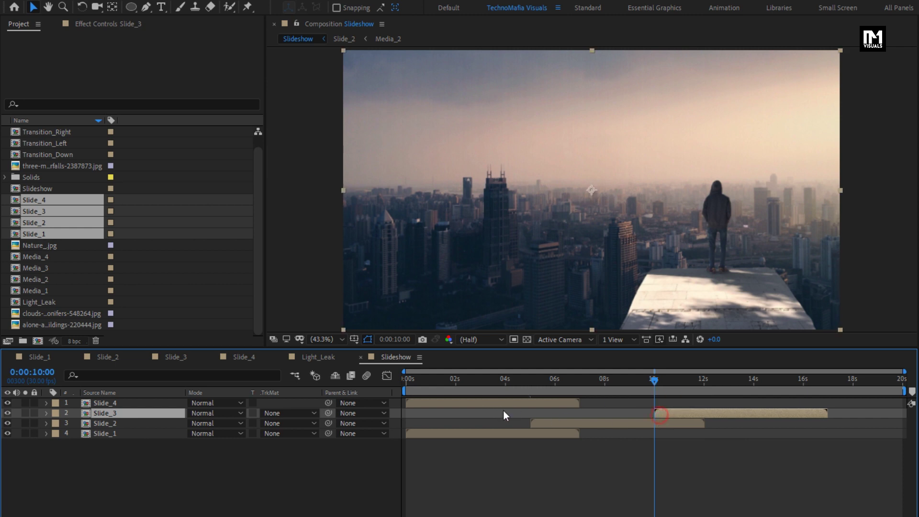
pyautogui.moveTo(464, 403); pyautogui.dragTo(788, 405)
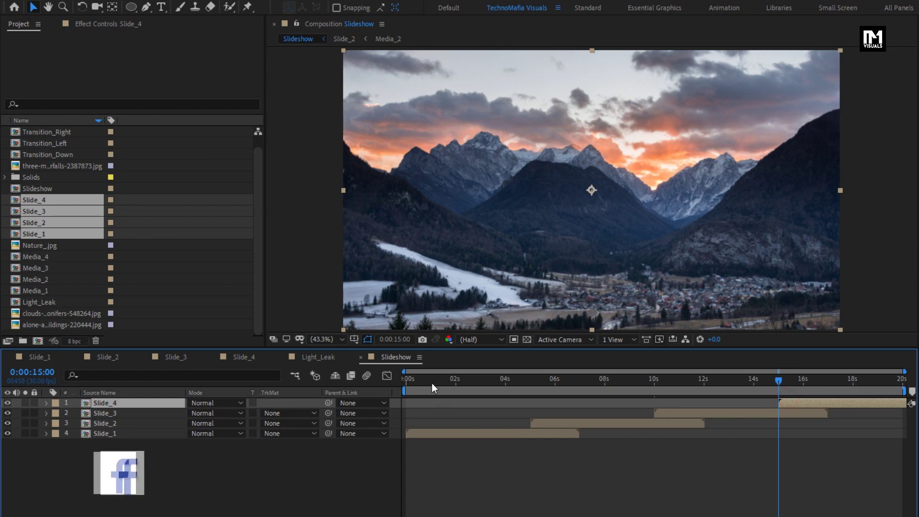
# Overlap the slides by starting Slide_2 at about 4 seconds and Slide_3 at about 8 seconds.
pyautogui.moveTo(492, 380); pyautogui.dragTo(580, 383)
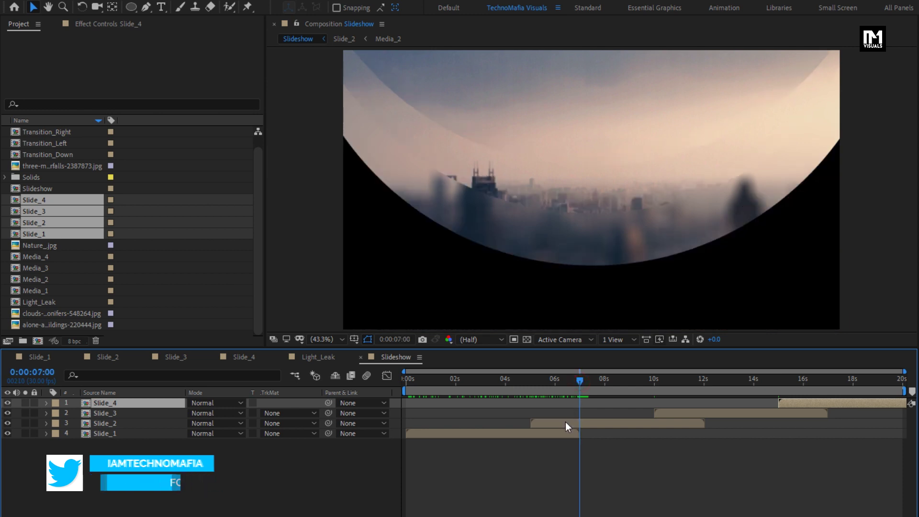
pyautogui.click(564, 423)
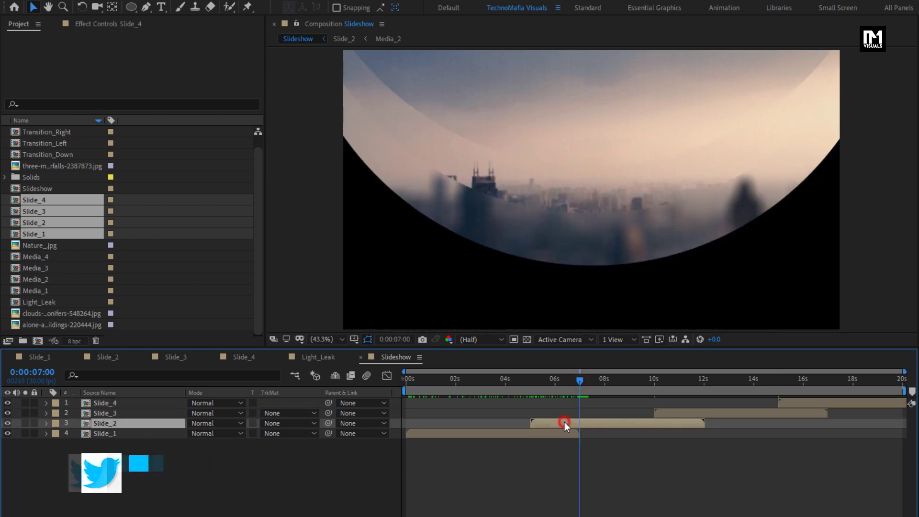
pyautogui.moveTo(564, 423); pyautogui.dragTo(540, 423)
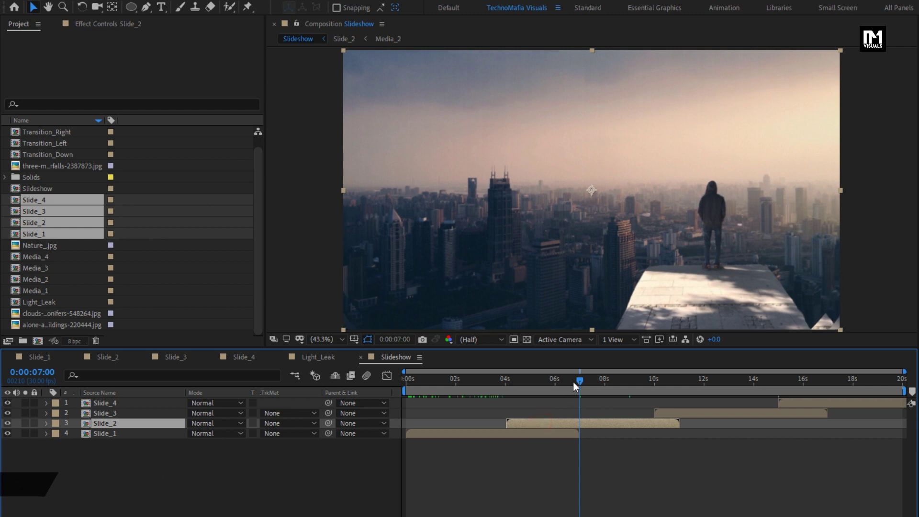
pyautogui.moveTo(576, 381); pyautogui.dragTo(610, 385)
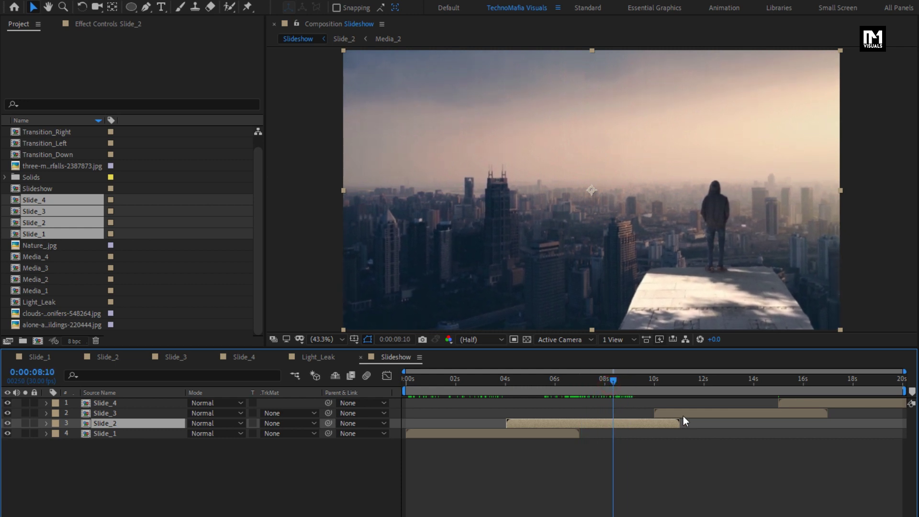
pyautogui.moveTo(682, 414); pyautogui.dragTo(644, 414)
pyautogui.moveTo(660, 380); pyautogui.dragTo(679, 378)
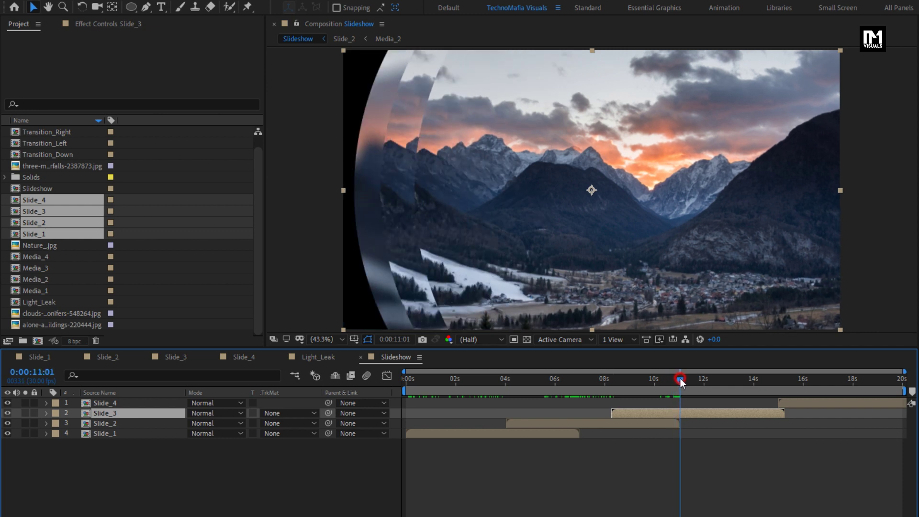
pyautogui.moveTo(664, 415); pyautogui.dragTo(653, 414)
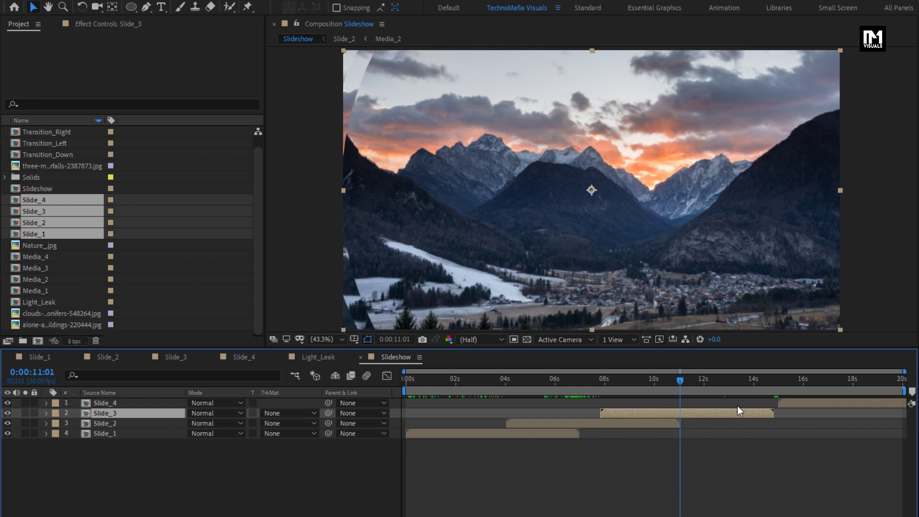
# Start Slide_4 at about 12 seconds and end the Slideshow work area at about 18 seconds.
pyautogui.moveTo(731, 378); pyautogui.dragTo(736, 378)
pyautogui.moveTo(793, 403); pyautogui.dragTo(707, 403)
pyautogui.moveTo(768, 380); pyautogui.dragTo(848, 378)
pyautogui.moveTo(904, 392); pyautogui.dragTo(459, 406)
pyautogui.click(458, 406)
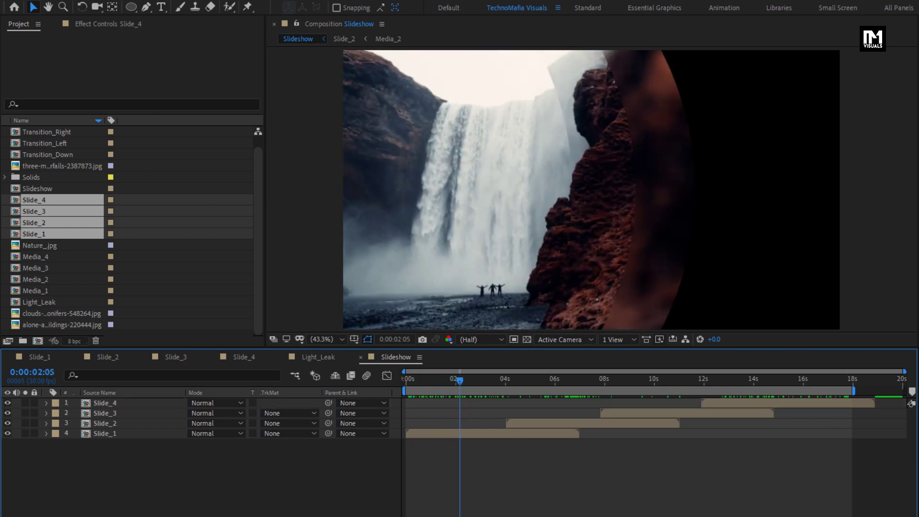
# Add an adjustment layer above the slides and apply Sharpen to it with a sharpen amount of 20.
pyautogui.rightClick(153, 384)
pyautogui.moveTo(205, 395)
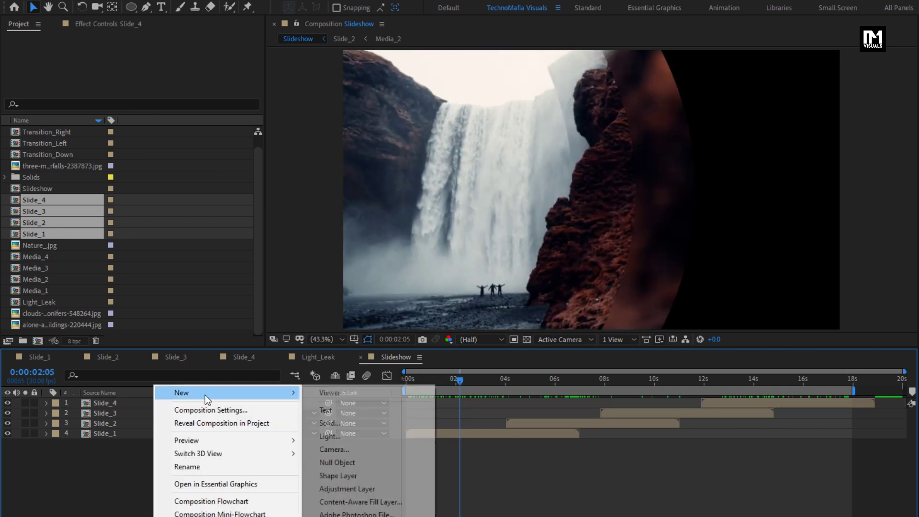
pyautogui.click(339, 487)
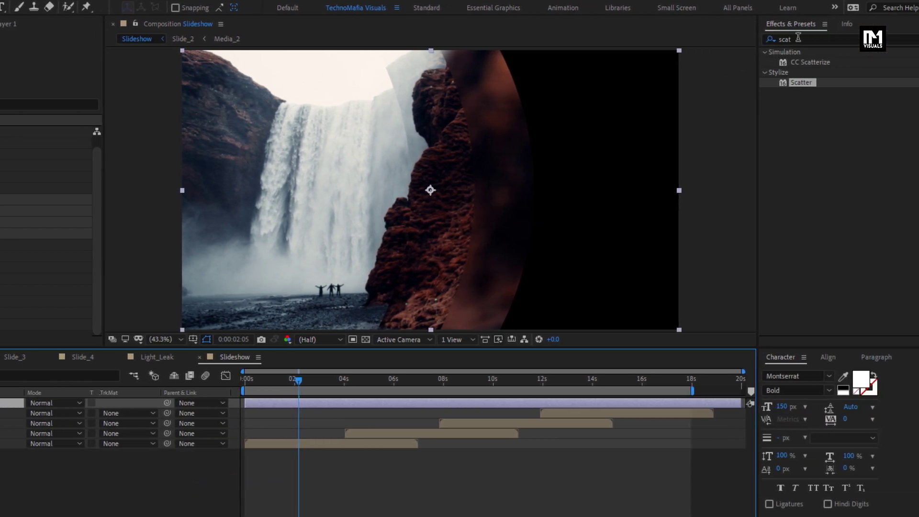
pyautogui.click(912, 47)
pyautogui.write('Shar')
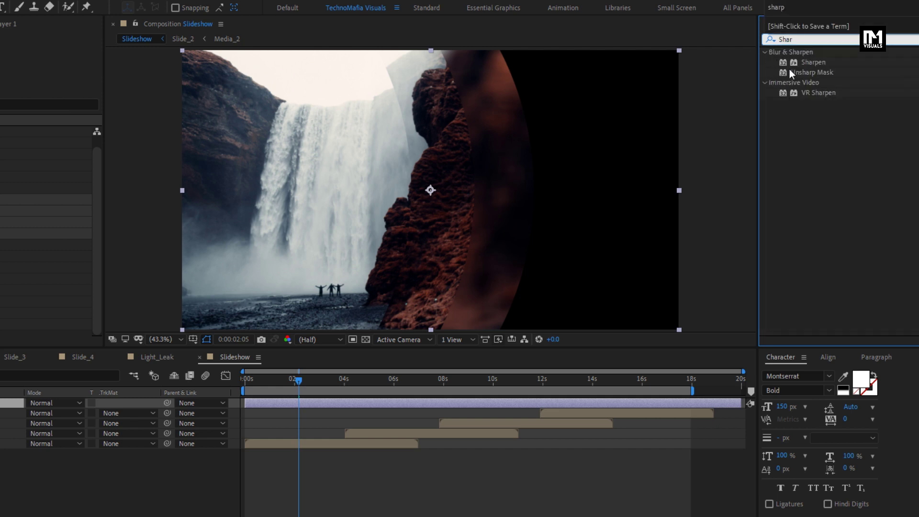
pyautogui.moveTo(811, 64); pyautogui.dragTo(467, 138)
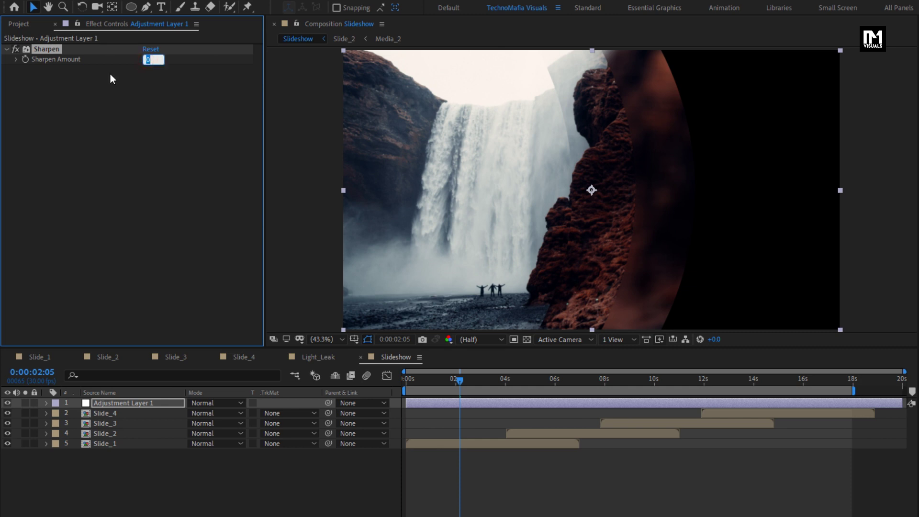
pyautogui.write('20')
pyautogui.press('Return')
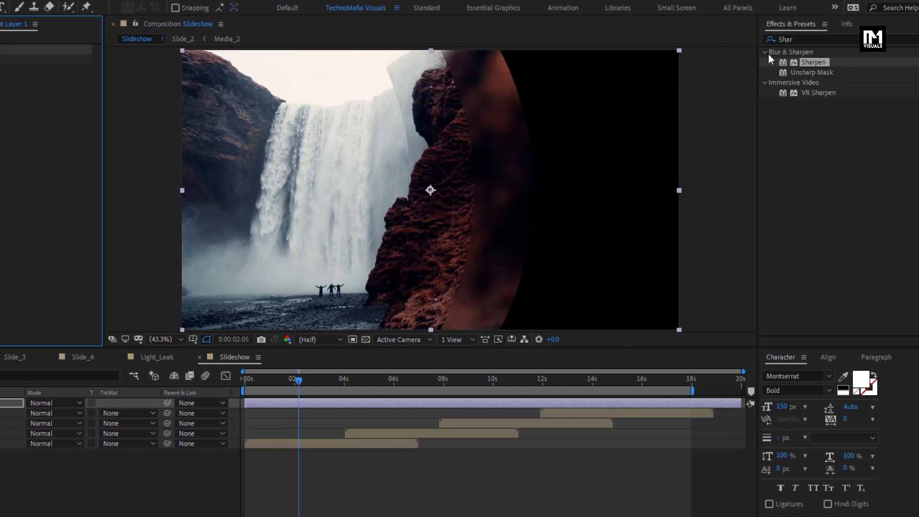
# Apply the Vibrance effect to the adjustment layer with vibrance -100 and saturation 100.
pyautogui.click(785, 39)
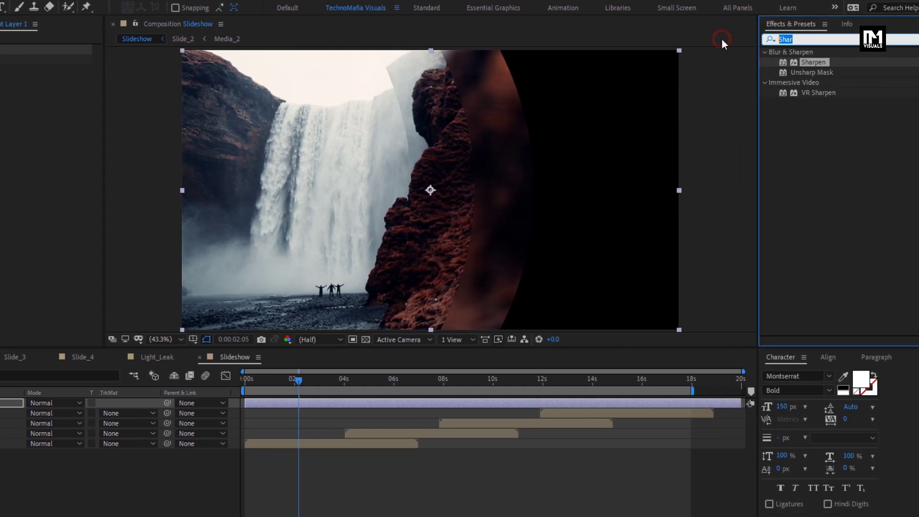
pyautogui.write('vib')
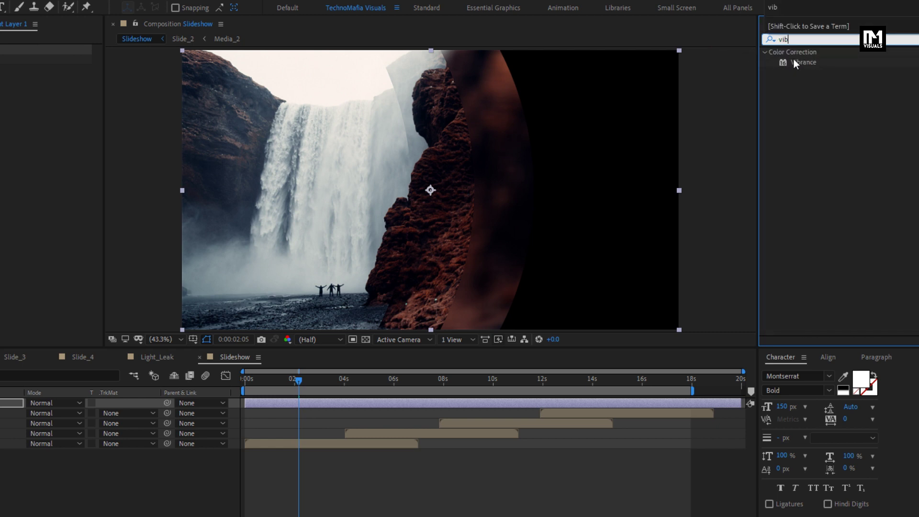
pyautogui.moveTo(794, 62); pyautogui.dragTo(413, 180)
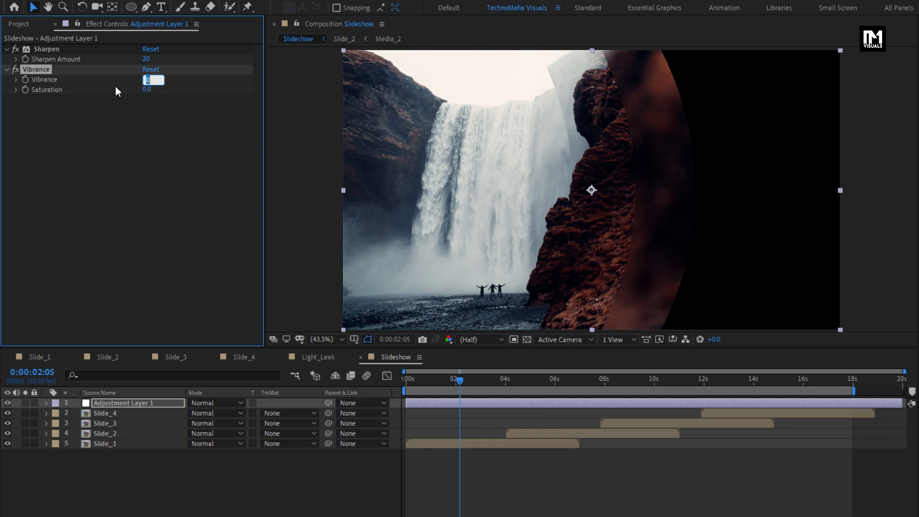
pyautogui.press('Return')
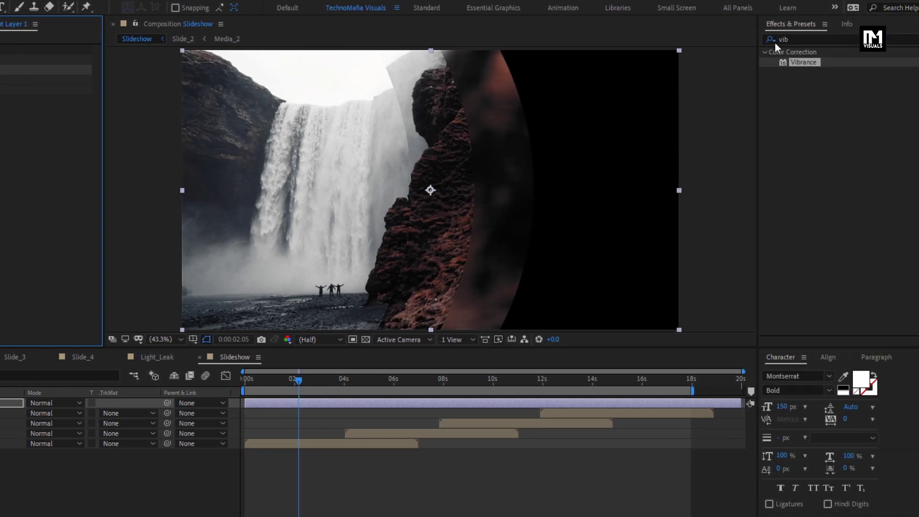
# Apply Curves to the adjustment layer and shape a slight RGB S-curve with raised highlights and lowered shadows.
pyautogui.click(733, 39)
pyautogui.write('curv')
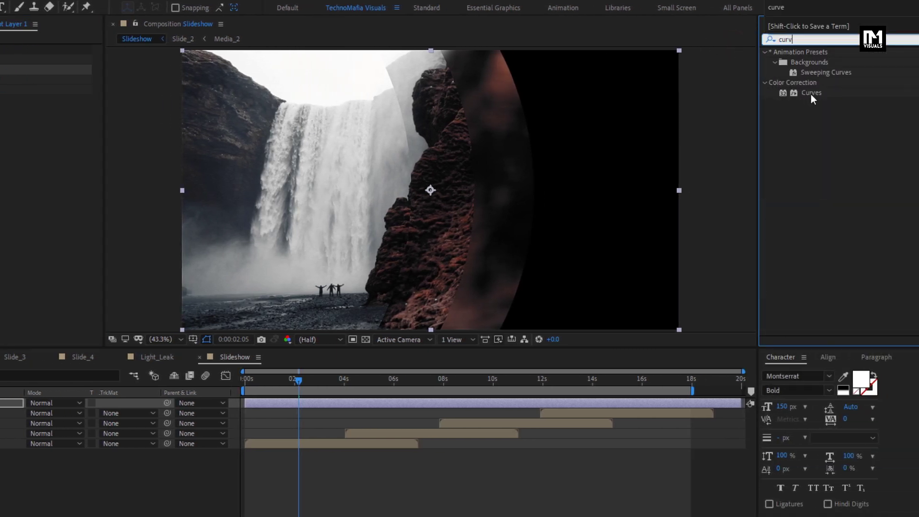
pyautogui.moveTo(811, 94); pyautogui.dragTo(441, 217)
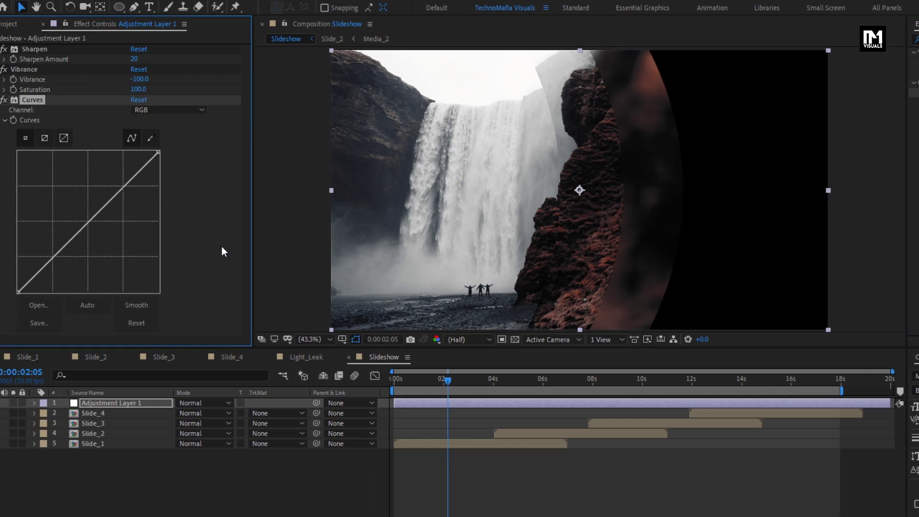
pyautogui.moveTo(132, 191); pyautogui.dragTo(132, 179)
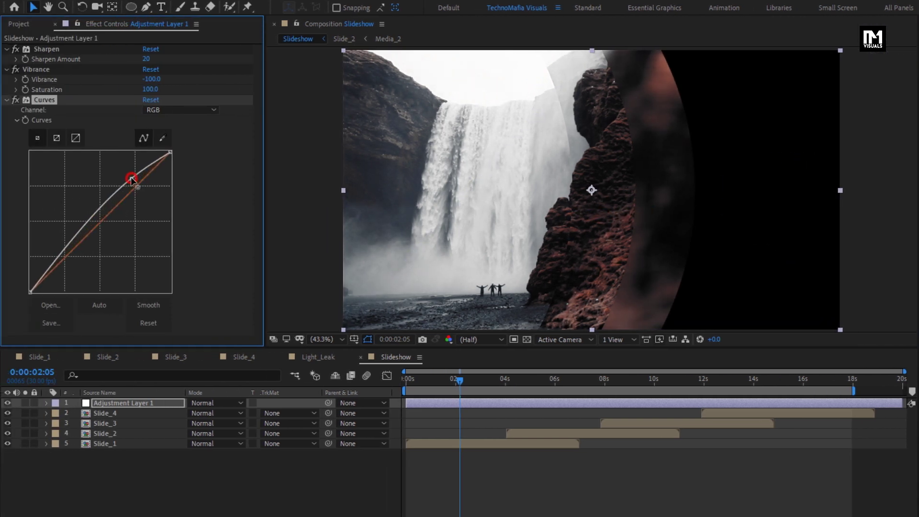
pyautogui.moveTo(75, 238); pyautogui.dragTo(68, 258)
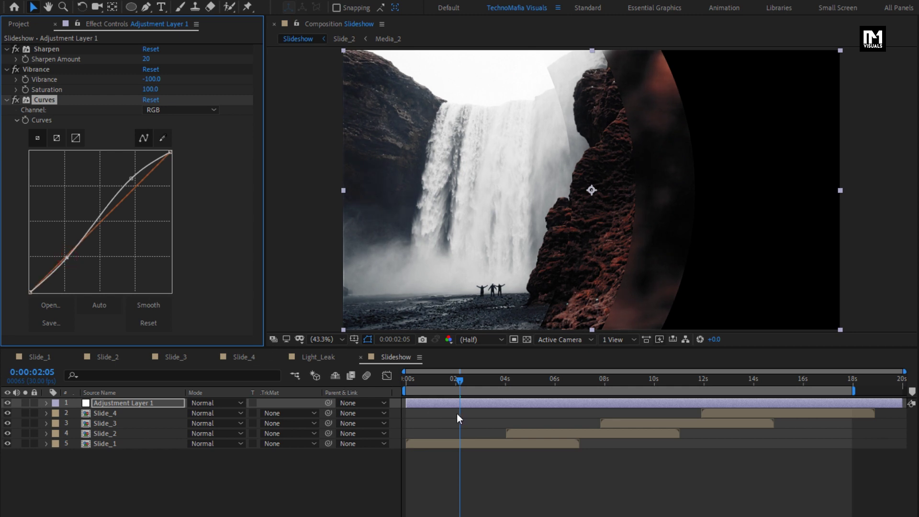
pyautogui.moveTo(463, 378); pyautogui.dragTo(593, 379)
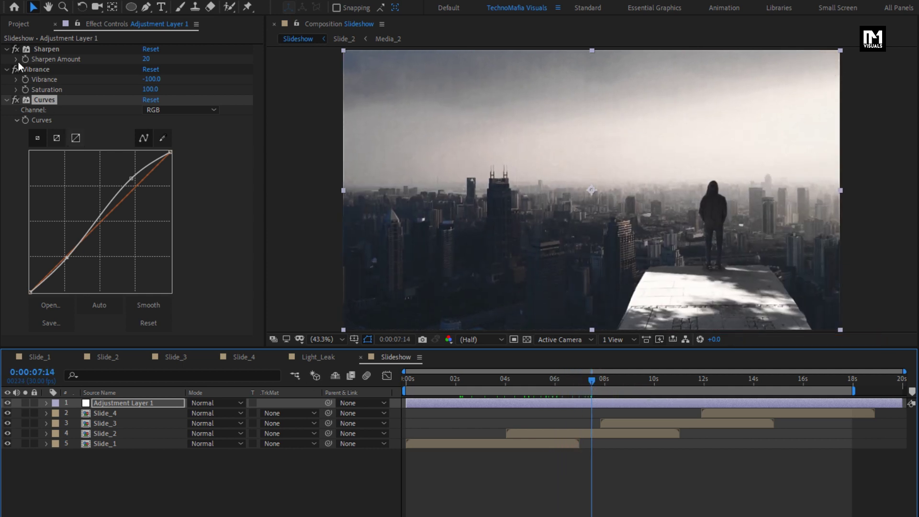
# Add the Light_Leak composition as the top layer of Slideshow and set its blending mode to Add.
pyautogui.click(19, 25)
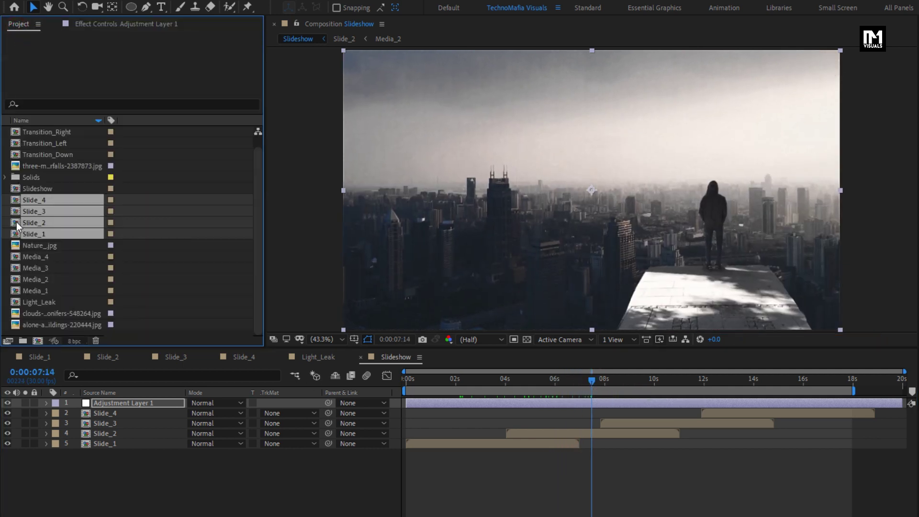
pyautogui.moveTo(29, 302); pyautogui.dragTo(116, 400)
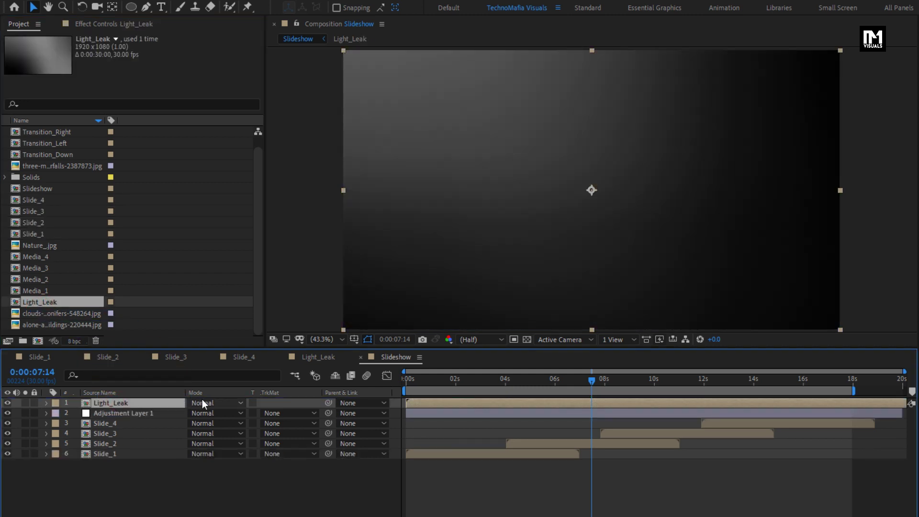
pyautogui.click(201, 402)
pyautogui.click(241, 197)
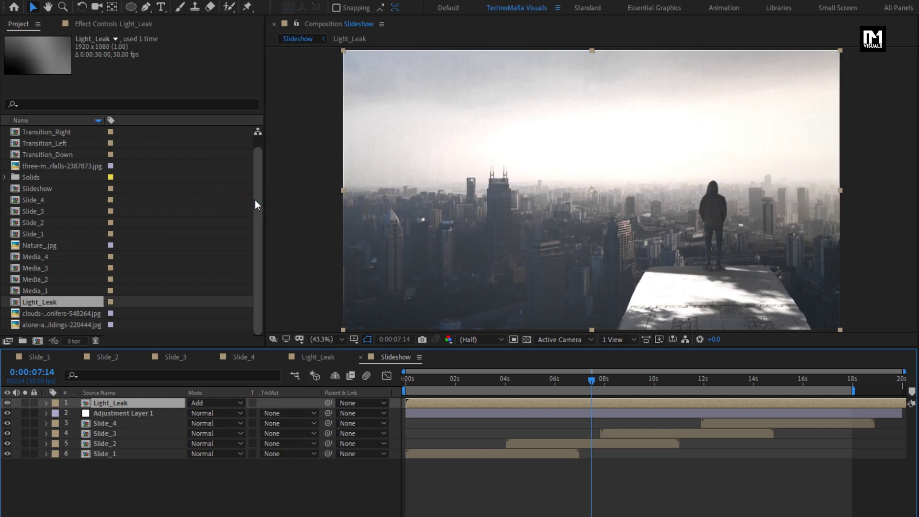
# Apply the Tint effect to the Light_Leak layer.
pyautogui.click(851, 39)
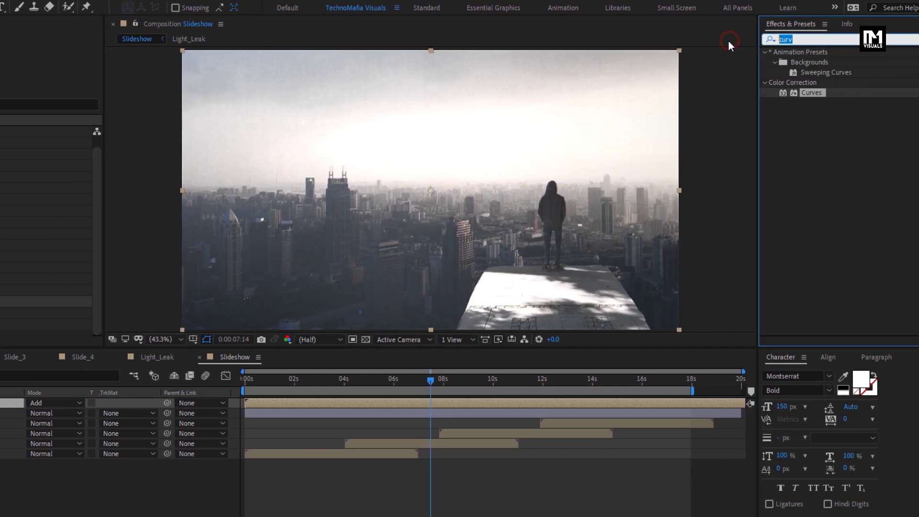
pyautogui.write('tint')
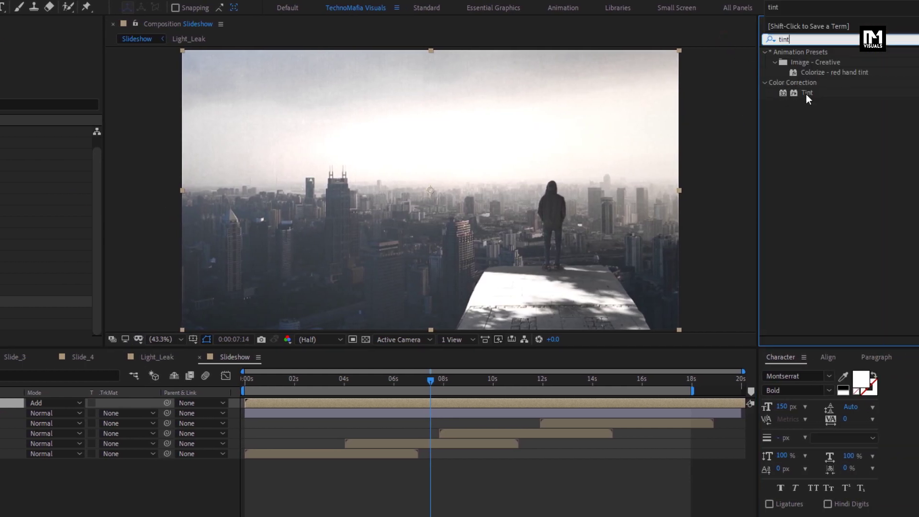
pyautogui.click(805, 93)
pyautogui.moveTo(806, 94); pyautogui.dragTo(536, 173)
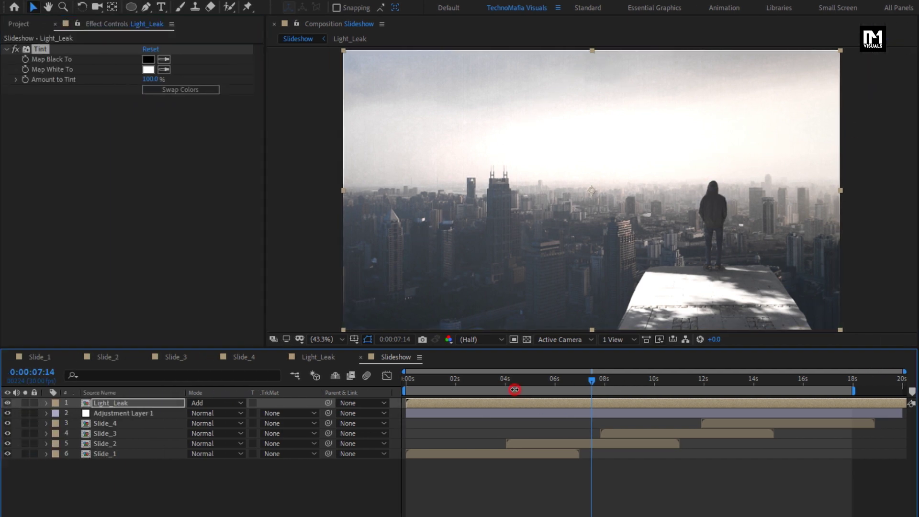
# Set the Light_Leak tint's Map White To color to dark red 922626 and check it across the slideshow.
pyautogui.moveTo(519, 384)
pyautogui.mouseDown()
pyautogui.moveTo(511, 383)
pyautogui.moveTo(523, 384)
pyautogui.mouseUp()
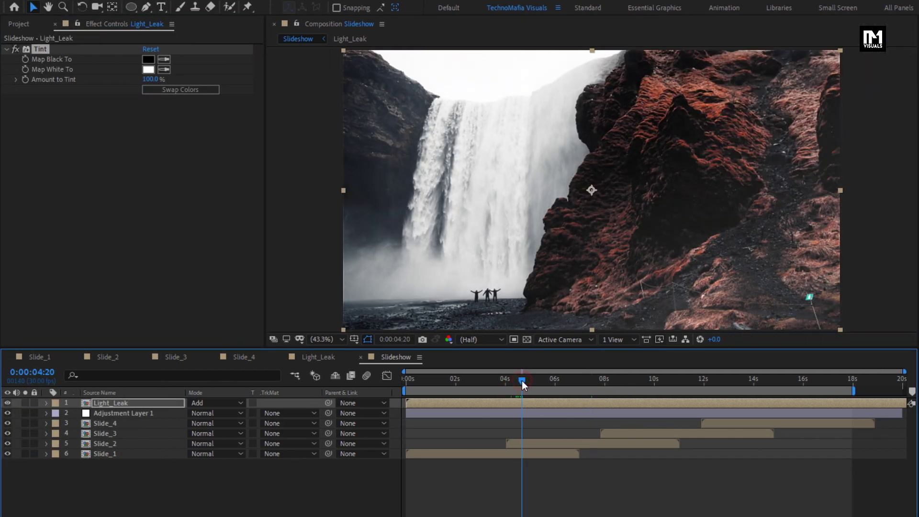
pyautogui.click(148, 70)
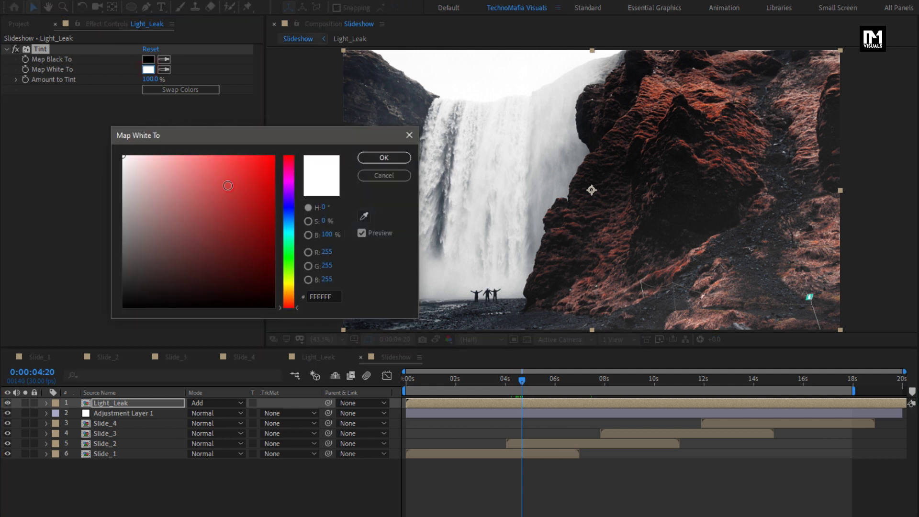
pyautogui.click(228, 185)
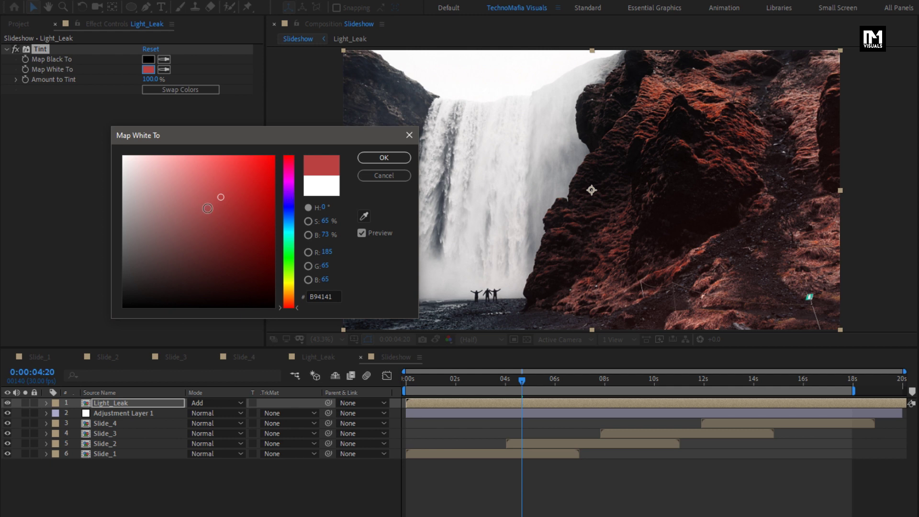
pyautogui.moveTo(220, 198); pyautogui.dragTo(224, 228)
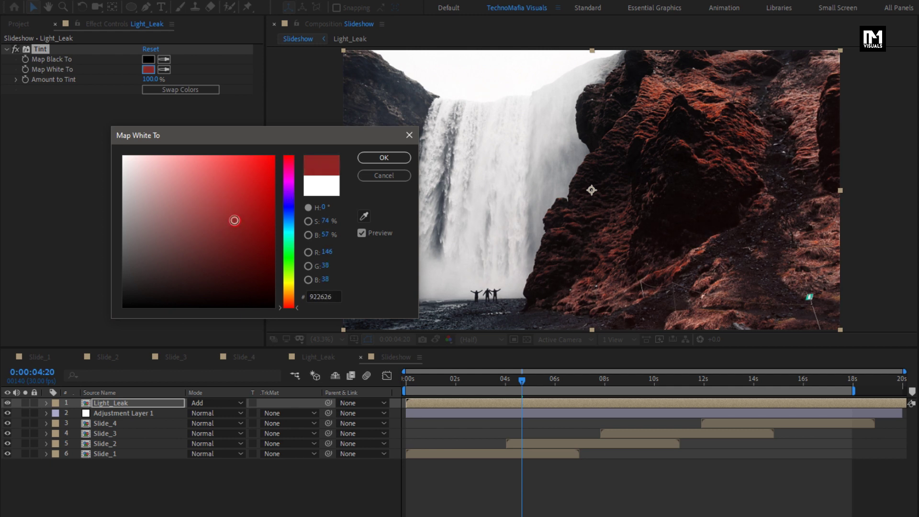
pyautogui.click(383, 157)
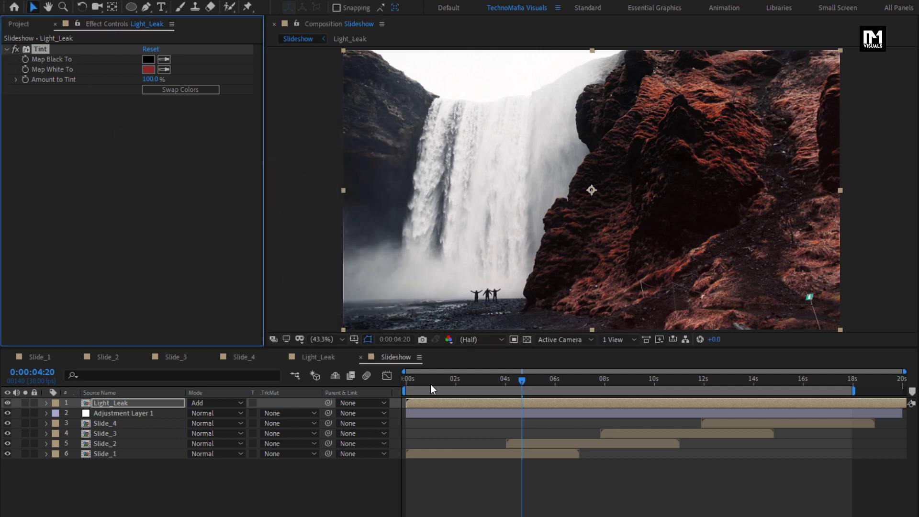
pyautogui.click(430, 380)
pyautogui.moveTo(430, 380); pyautogui.dragTo(585, 383)
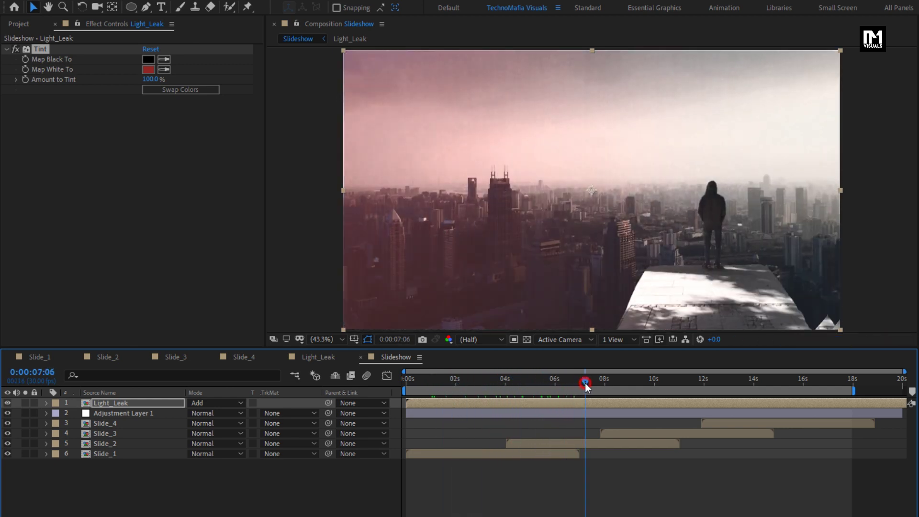
# Create a black 1920 × 1080 px solid named Mask as the top layer of the Slideshow composition.
pyautogui.click(155, 491)
pyautogui.rightClick(156, 493)
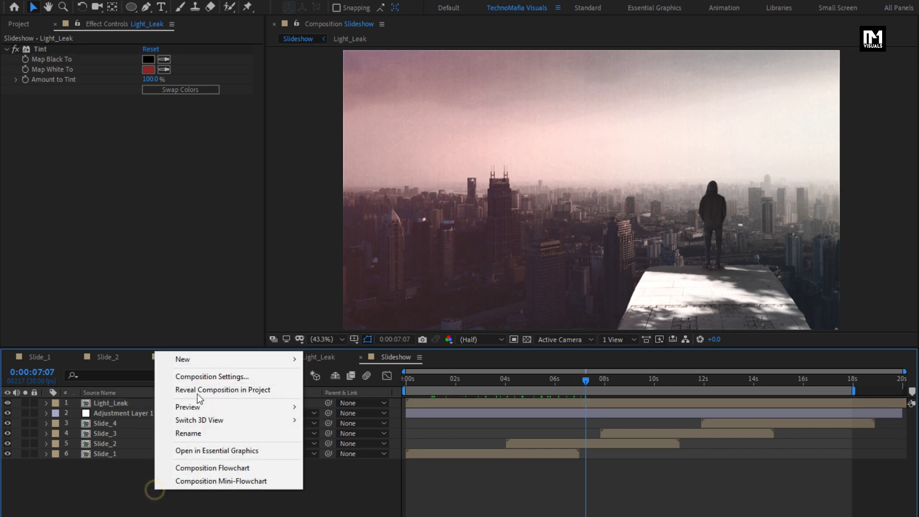
pyautogui.moveTo(202, 360)
pyautogui.click(376, 386)
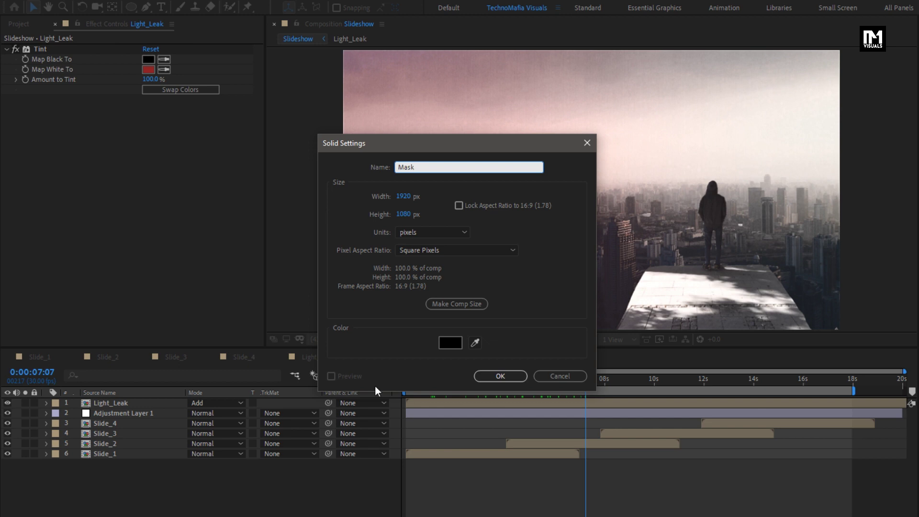
pyautogui.click(499, 377)
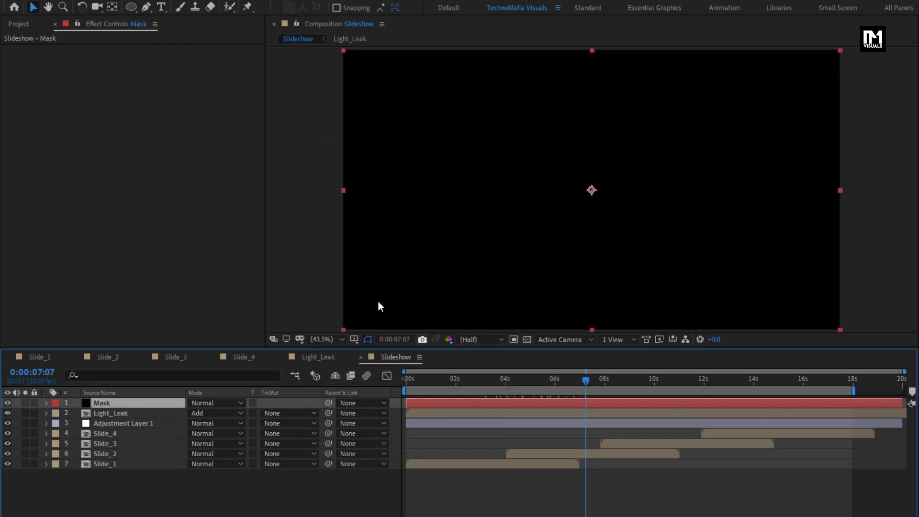
# Draw an inverted elliptical mask spanning nearly the whole frame on the Mask solid and feather it 479 pixels.
pyautogui.click(134, 9)
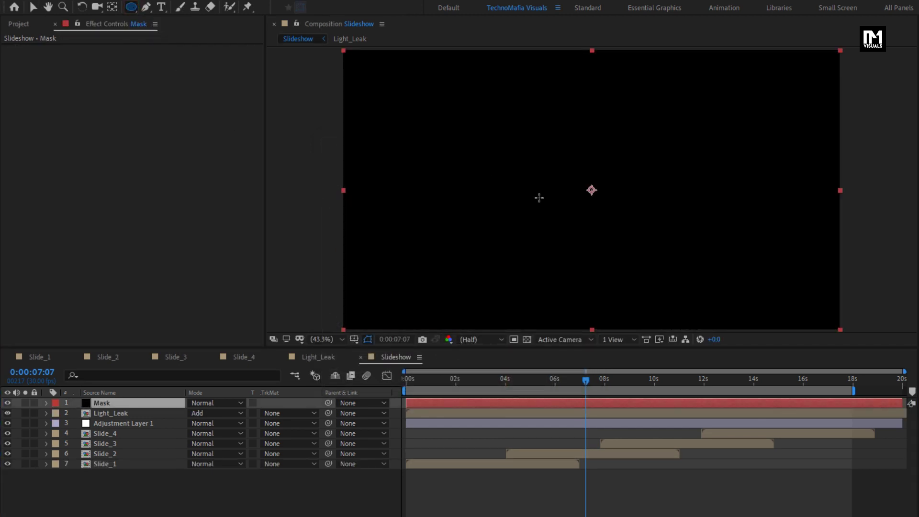
pyautogui.moveTo(591, 190); pyautogui.dragTo(838, 54)
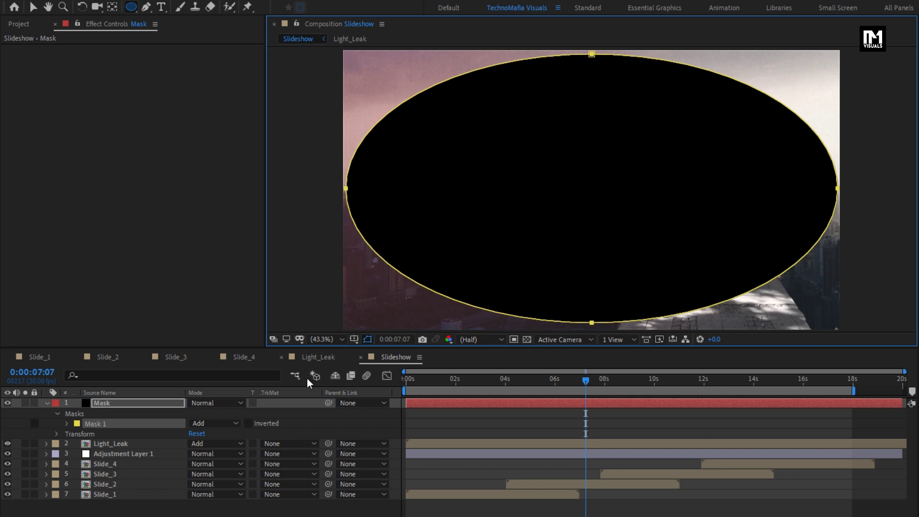
pyautogui.click(248, 424)
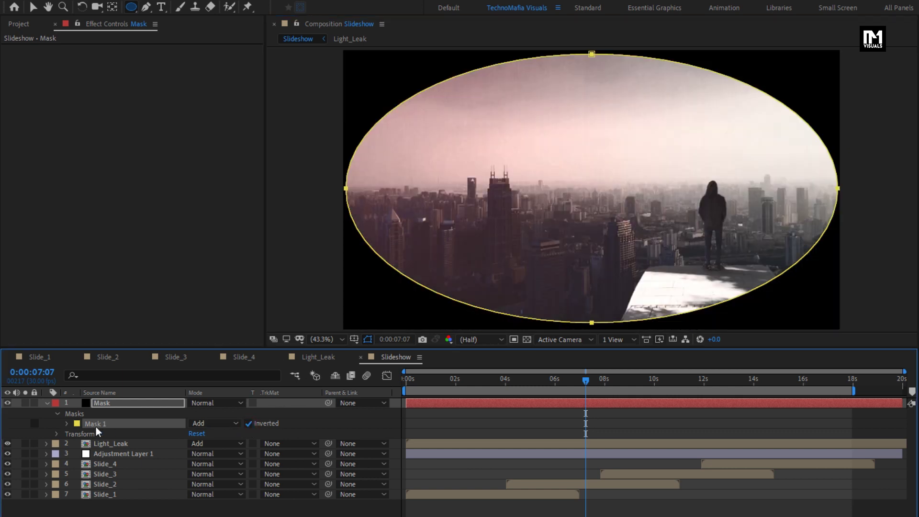
pyautogui.click(67, 423)
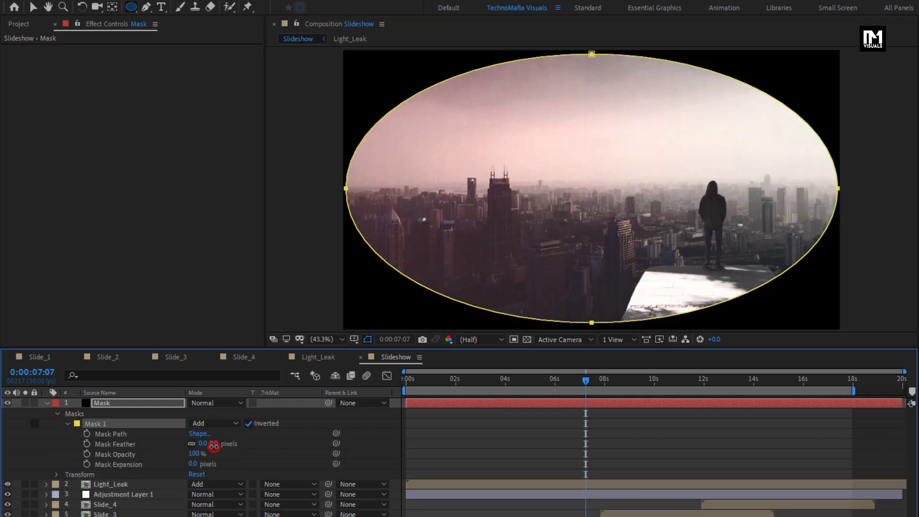
pyautogui.moveTo(214, 446); pyautogui.dragTo(440, 423)
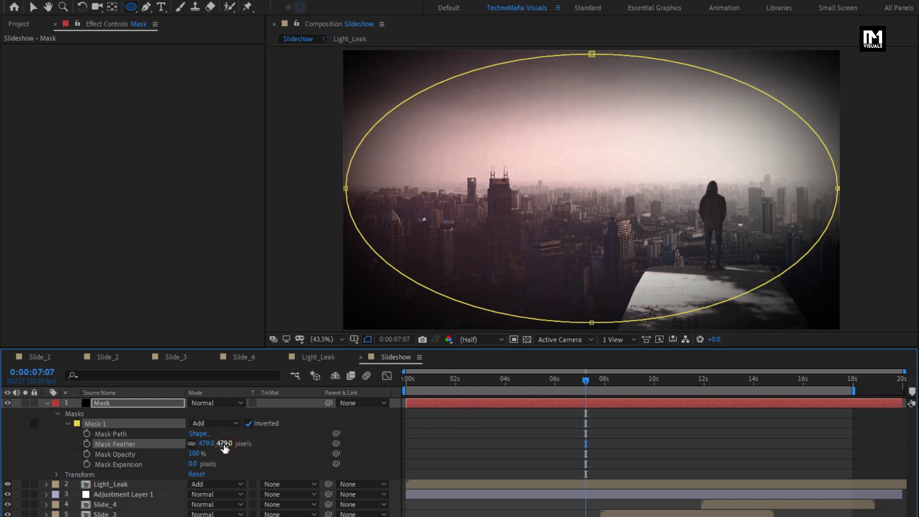
# Reduce the Mask layer's opacity to about 78%, then collapse its properties and deselect it.
pyautogui.click(149, 405)
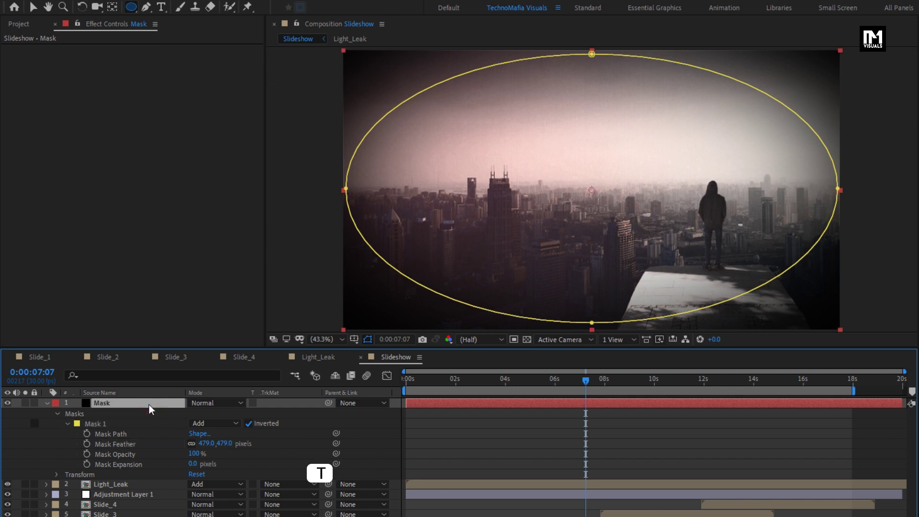
pyautogui.press('t')
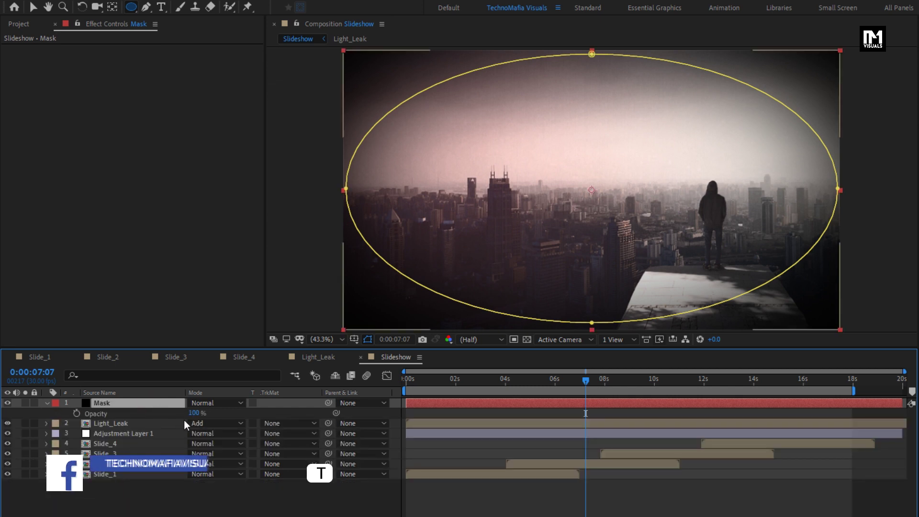
pyautogui.moveTo(193, 413); pyautogui.dragTo(179, 415)
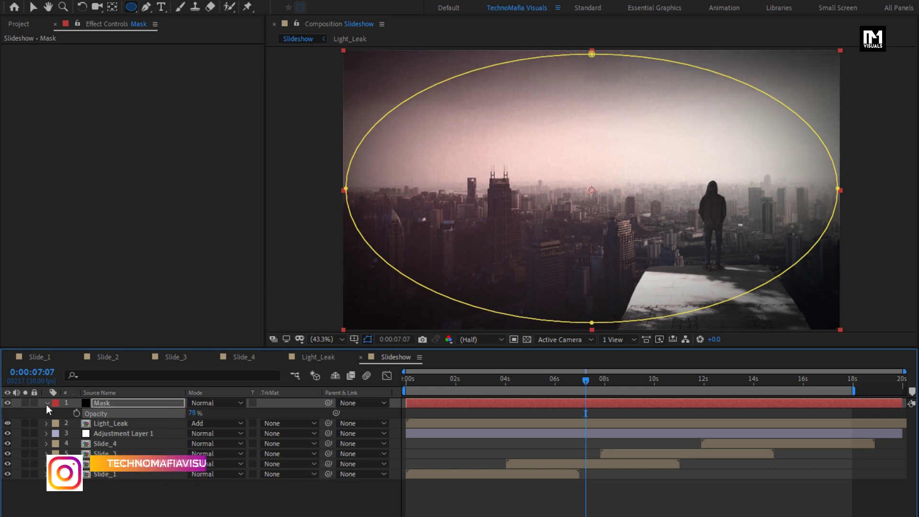
pyautogui.click(193, 416)
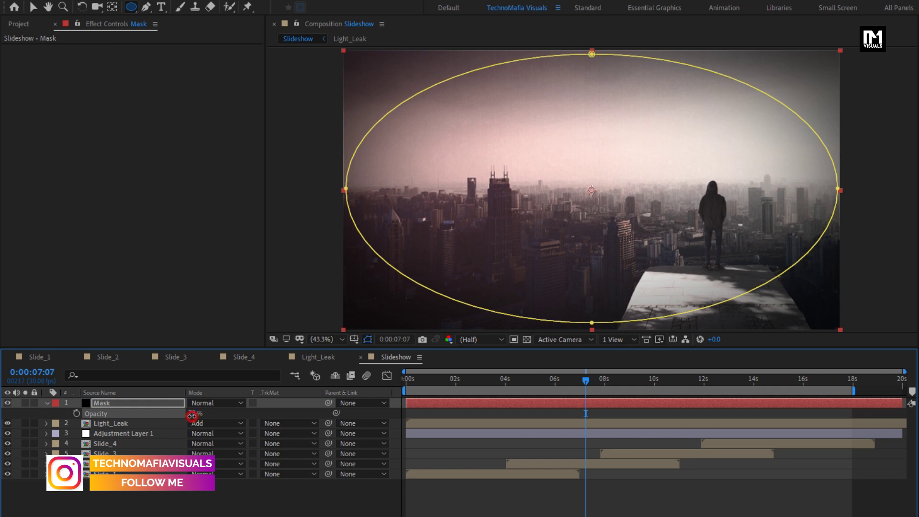
pyautogui.click(47, 403)
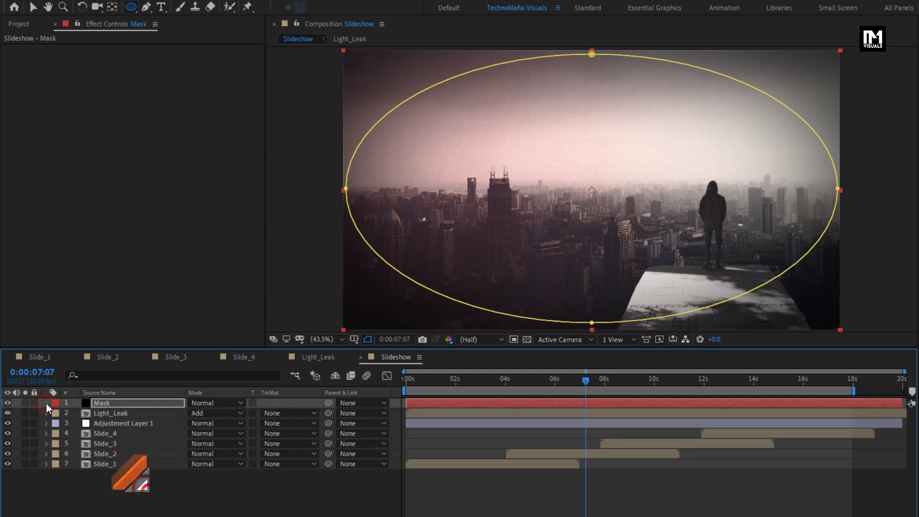
pyautogui.click(162, 490)
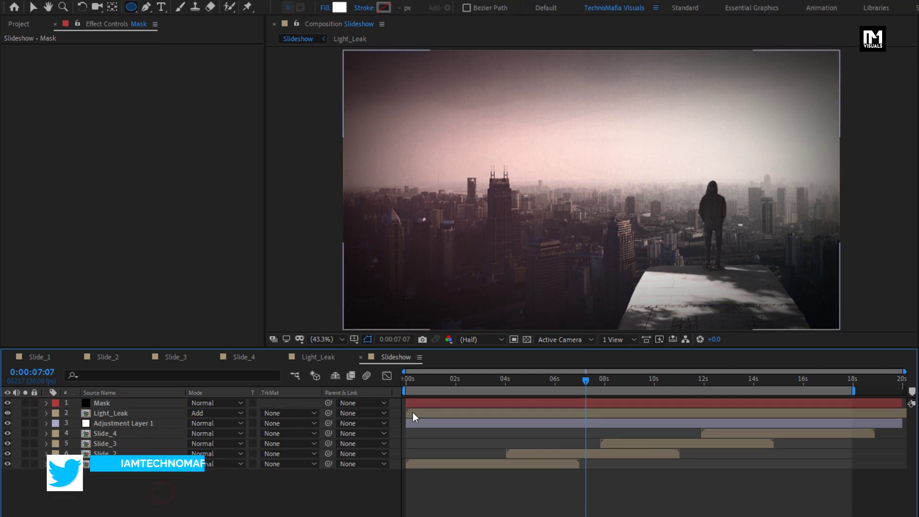
# Scrub through the vignetted slideshow and play its preview from the beginning.
pyautogui.moveTo(431, 386); pyautogui.dragTo(527, 378)
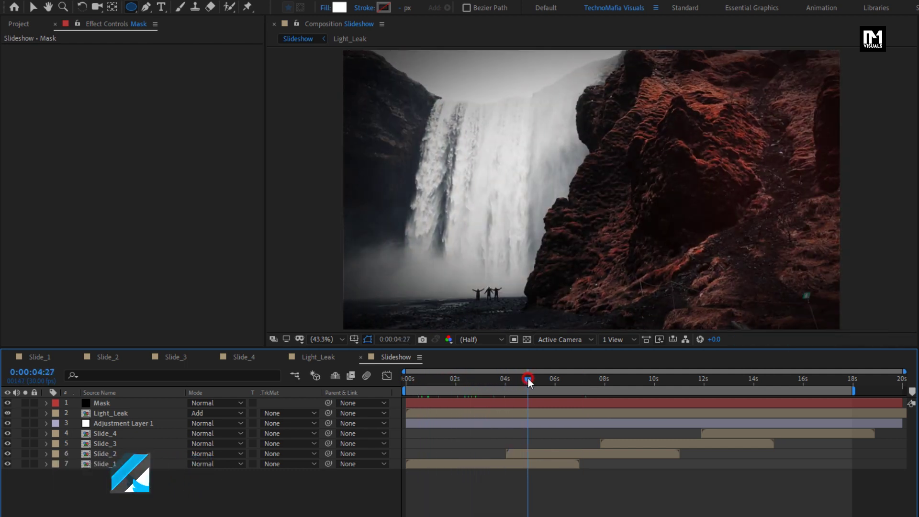
pyautogui.click(405, 380)
pyautogui.press('space')
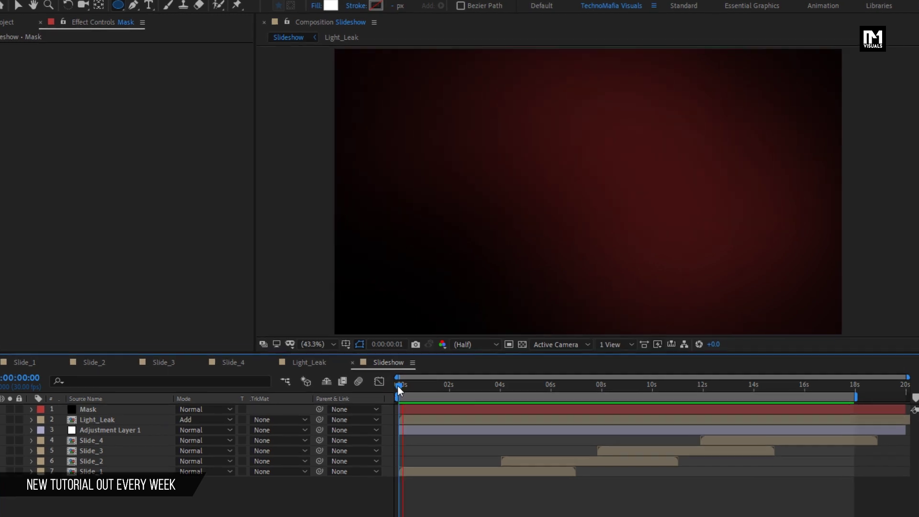